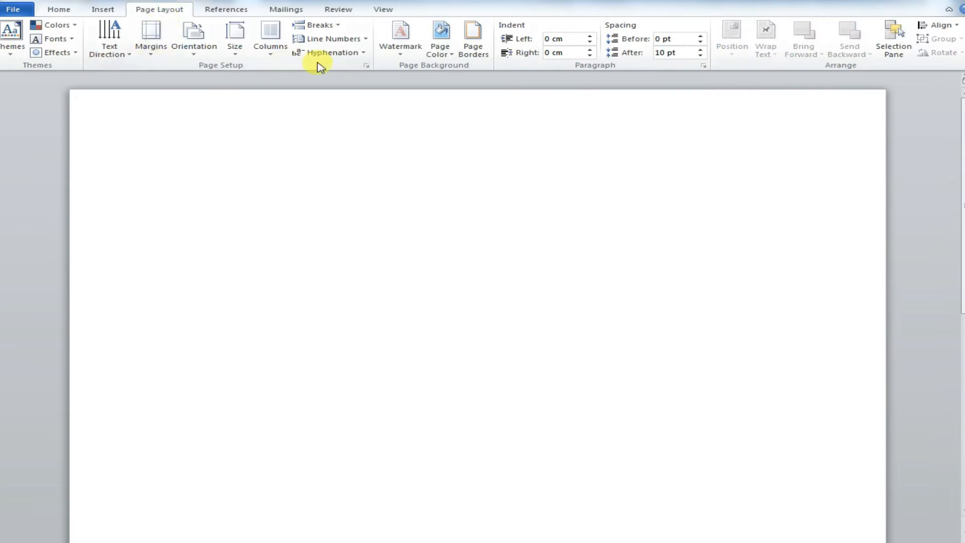
Step: Set the page background colour to a tan theme colour
left_click(455, 57)
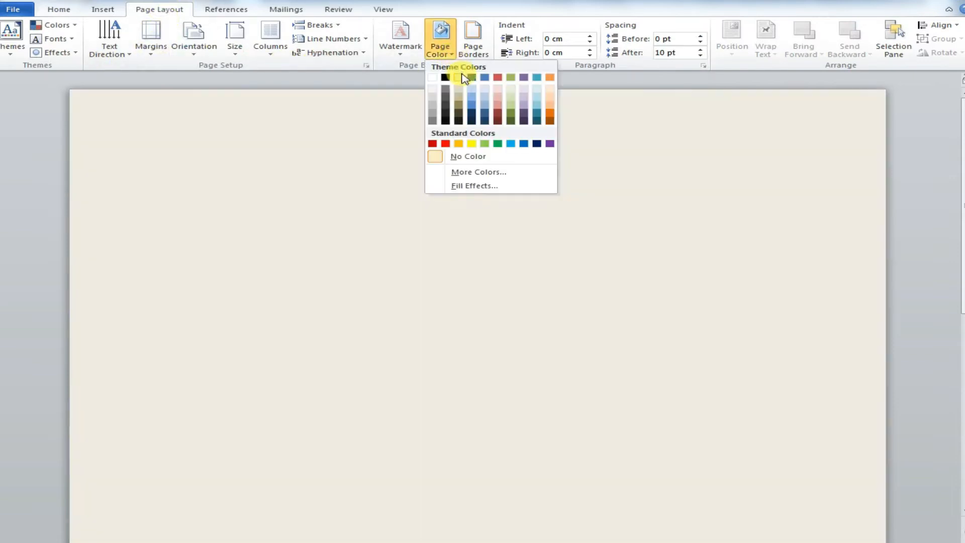
left_click(463, 78)
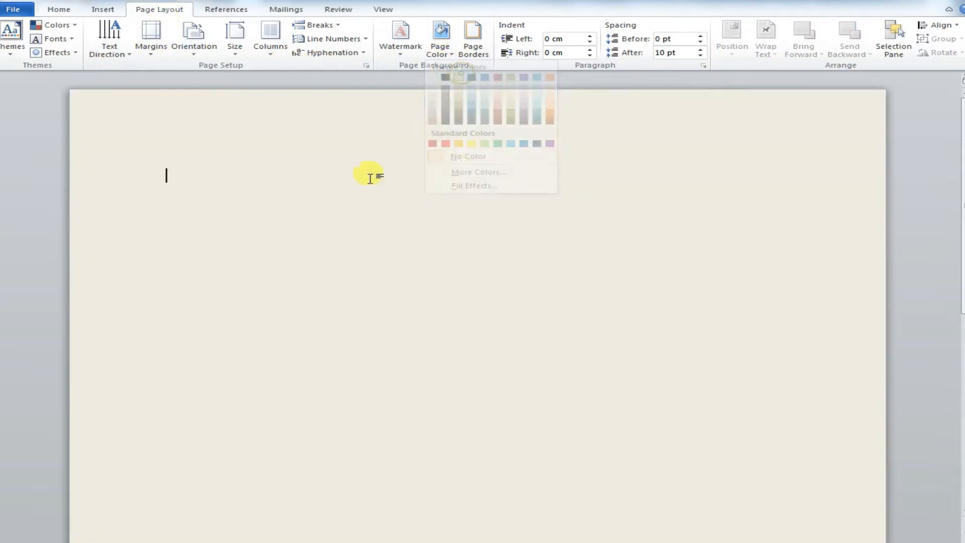
Step: Change the page background colour to a light orange theme tint
left_click(446, 53)
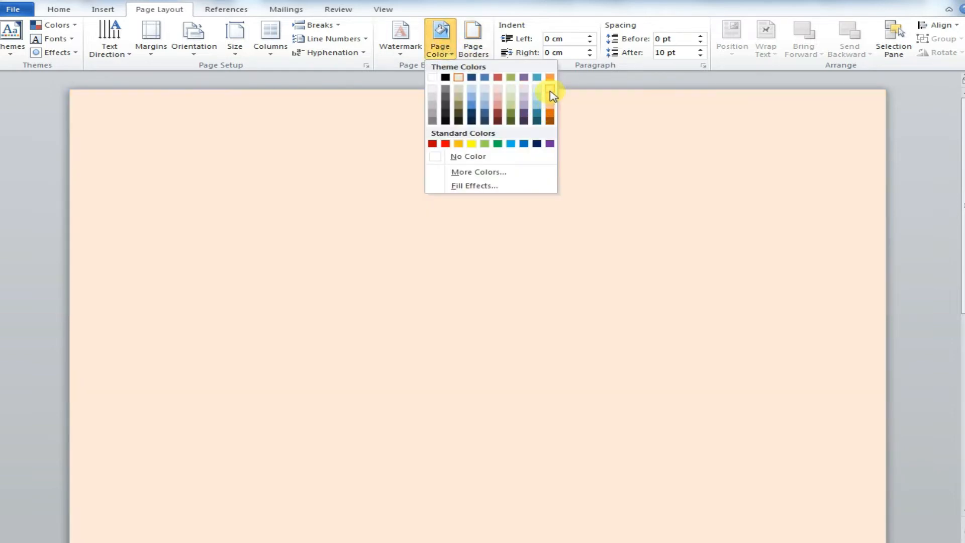
left_click(550, 92)
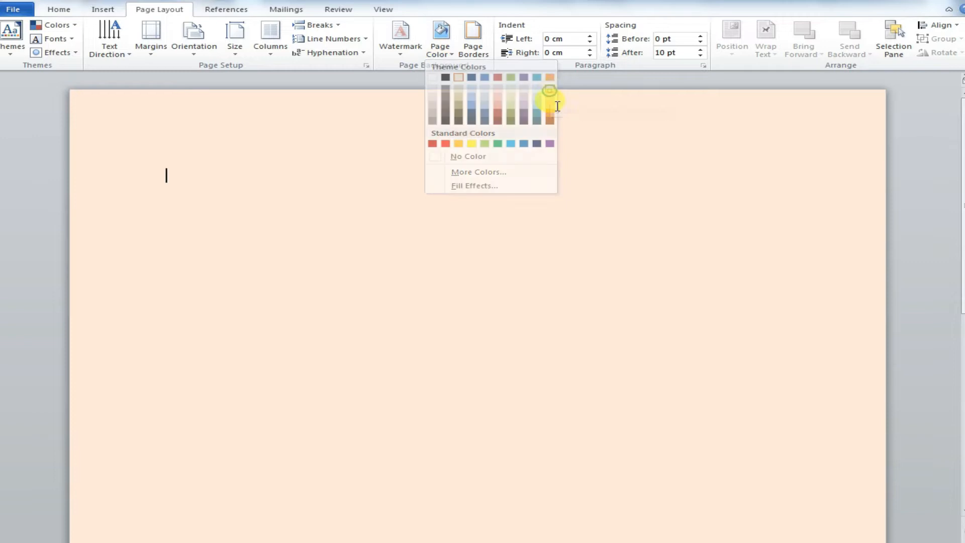
left_click_drag(961, 204, 959, 155)
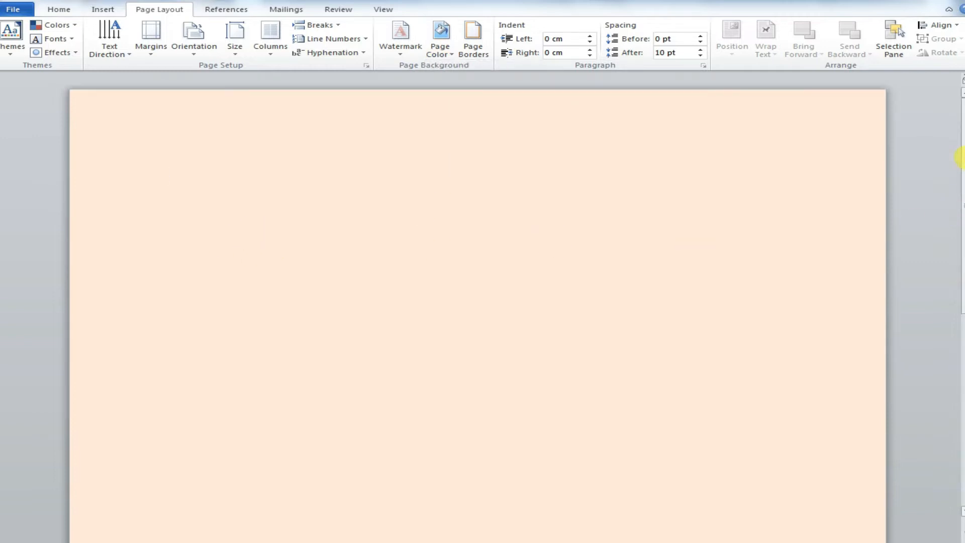
Step: Apply a one-colour horizontal gradient fill effect to the page, using the variant that is light in the middle
left_click(442, 51)
left_click(474, 187)
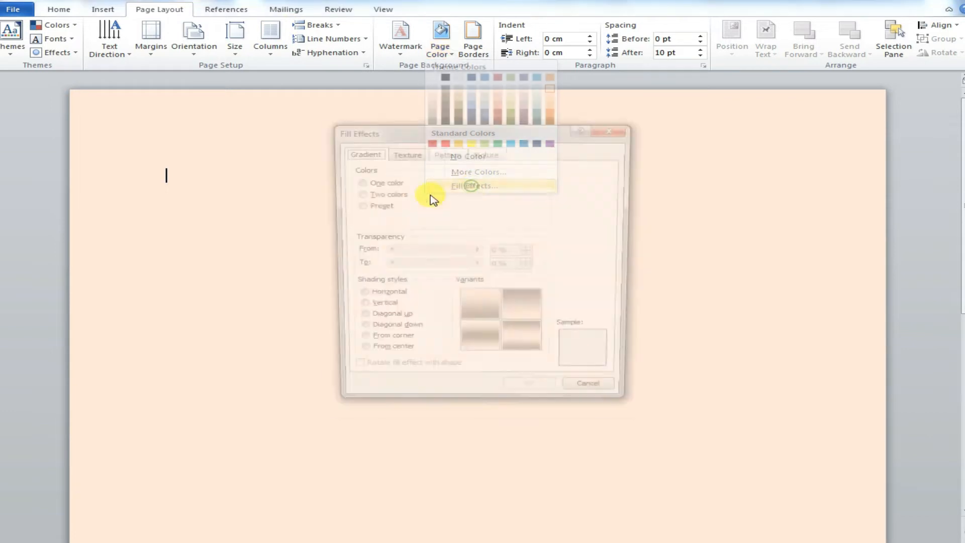
left_click_drag(449, 131, 492, 93)
left_click(529, 268)
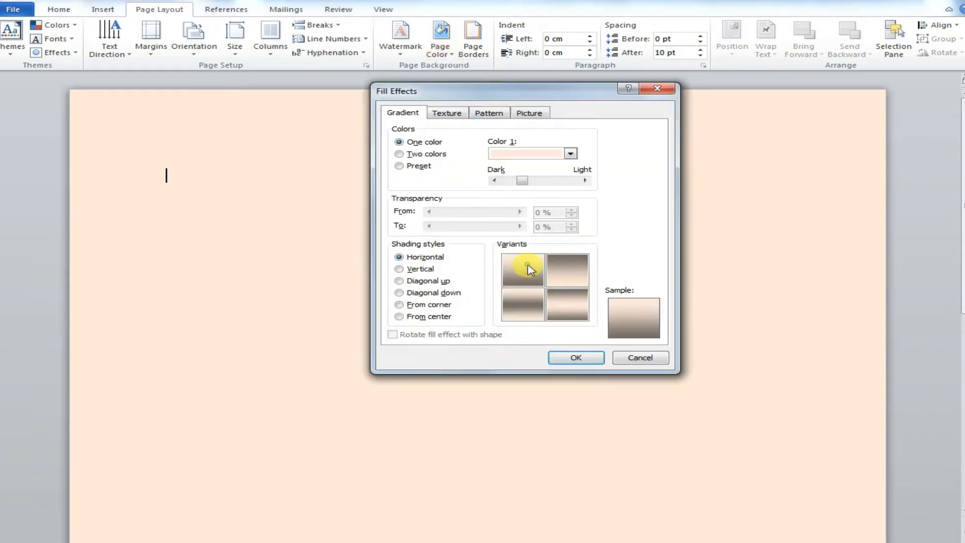
left_click(573, 282)
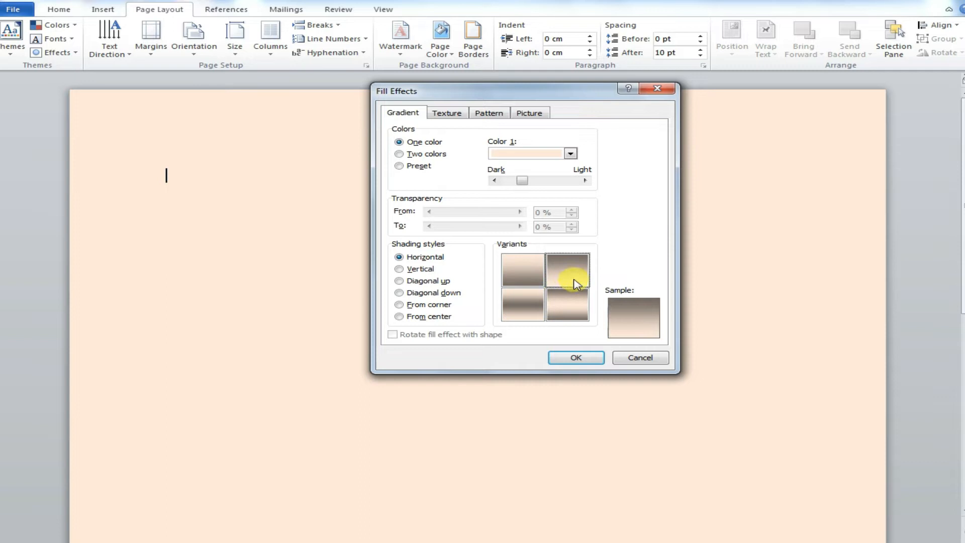
left_click(567, 307)
left_click(581, 357)
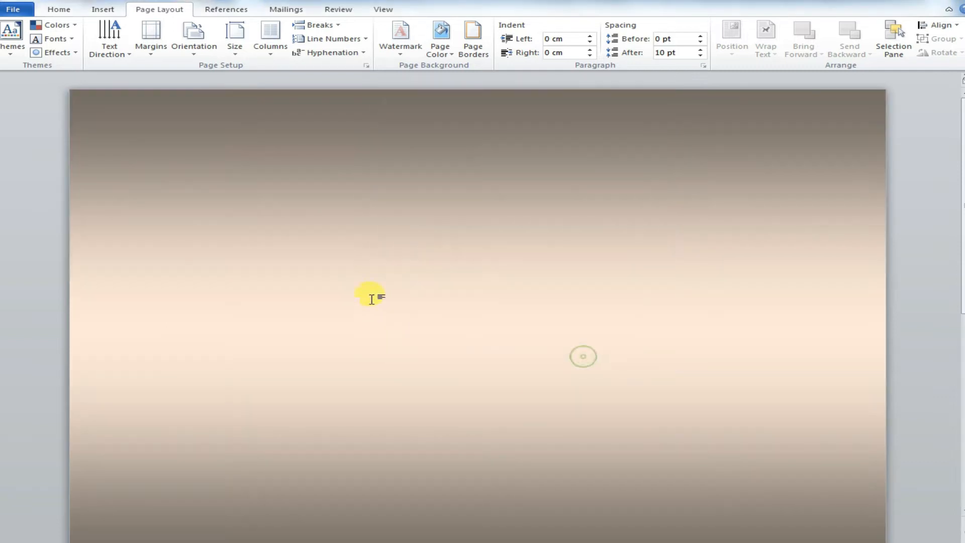
Step: Change the one-colour gradient fill's colour to yellow and apply it to the page
left_click_drag(962, 186, 961, 410)
left_click_drag(962, 451, 961, 181)
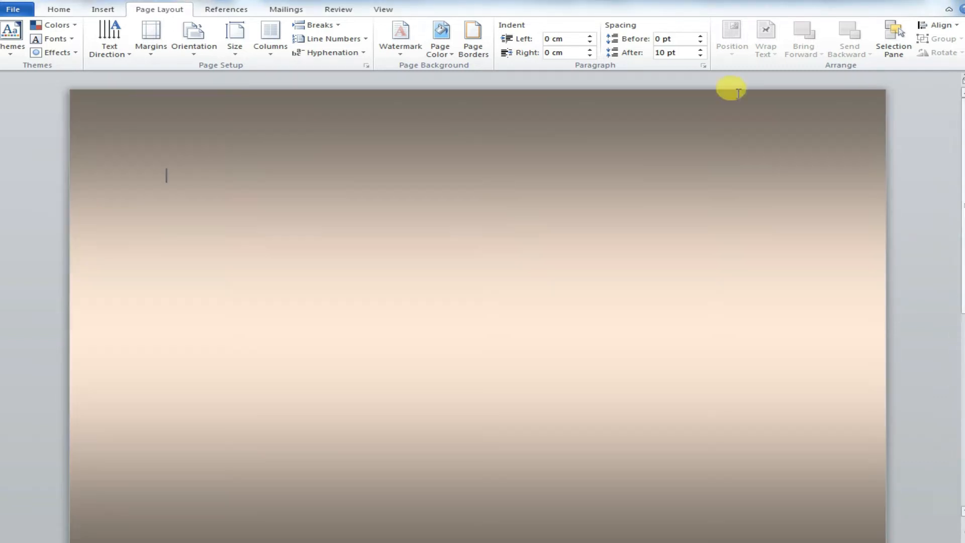
left_click(451, 52)
left_click(483, 189)
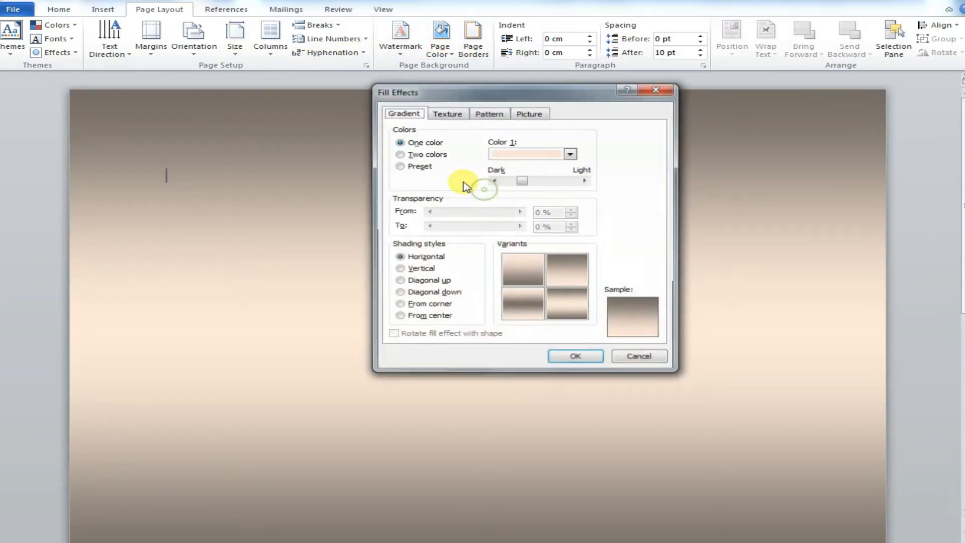
left_click(570, 153)
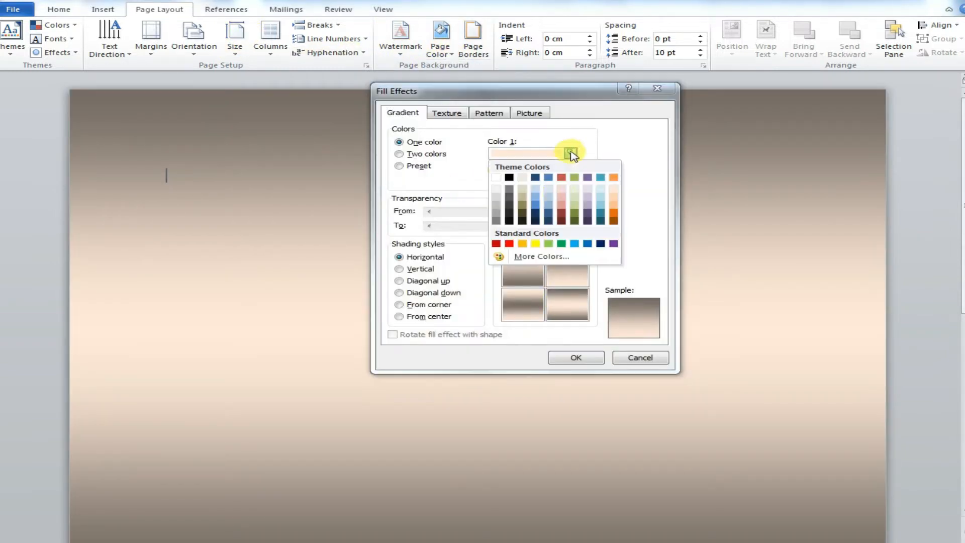
left_click(535, 244)
left_click(566, 268)
left_click(594, 356)
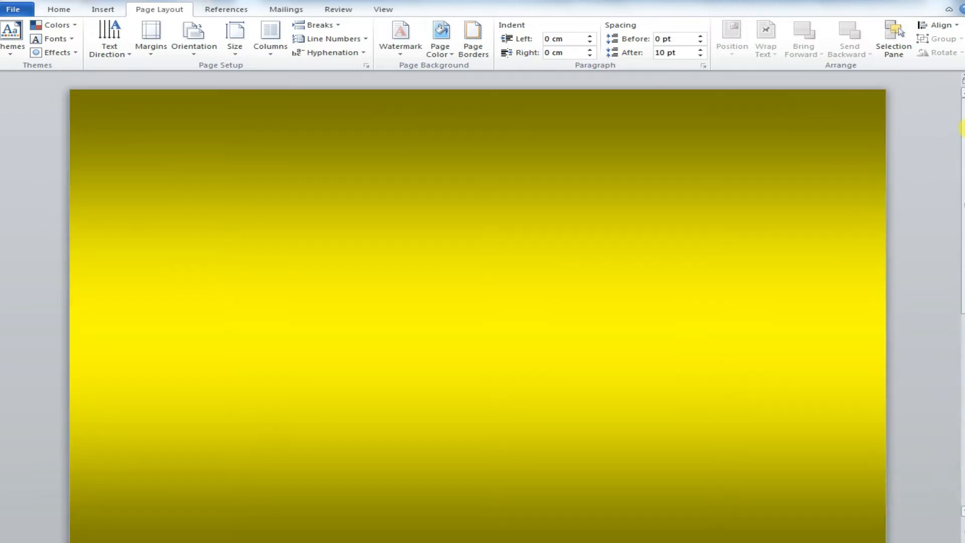
Step: Switch the page gradient to two colours, keeping yellow as the first colour and setting red as the second
left_click(441, 43)
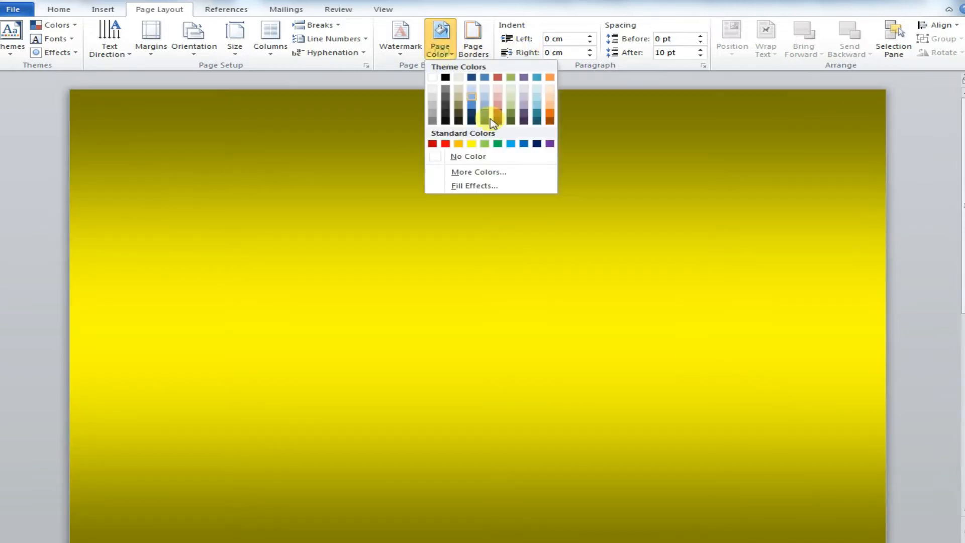
left_click(460, 187)
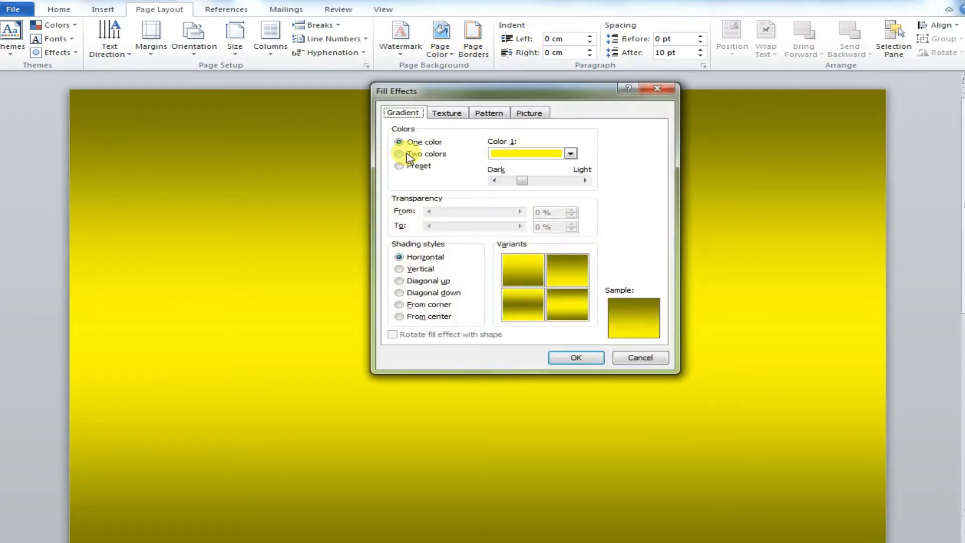
left_click(400, 154)
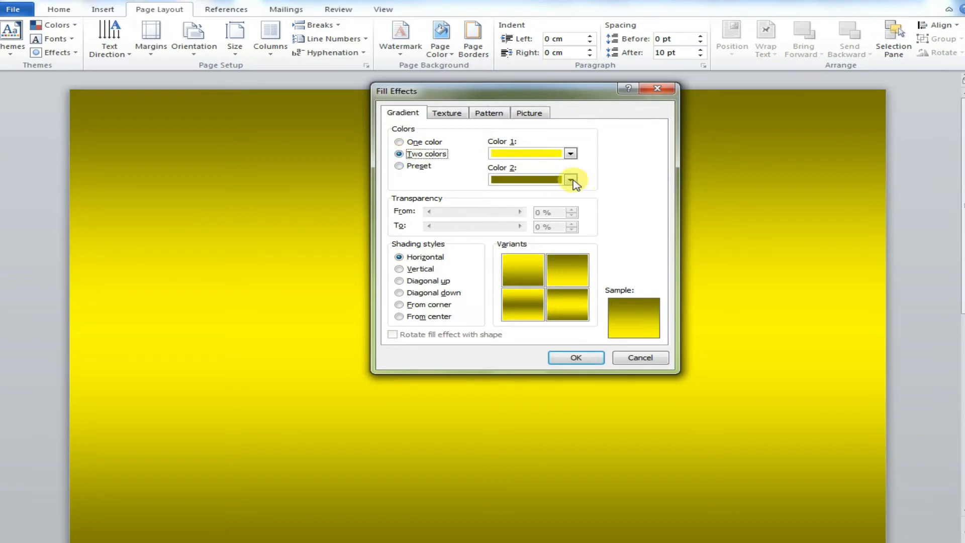
left_click(571, 180)
left_click(509, 270)
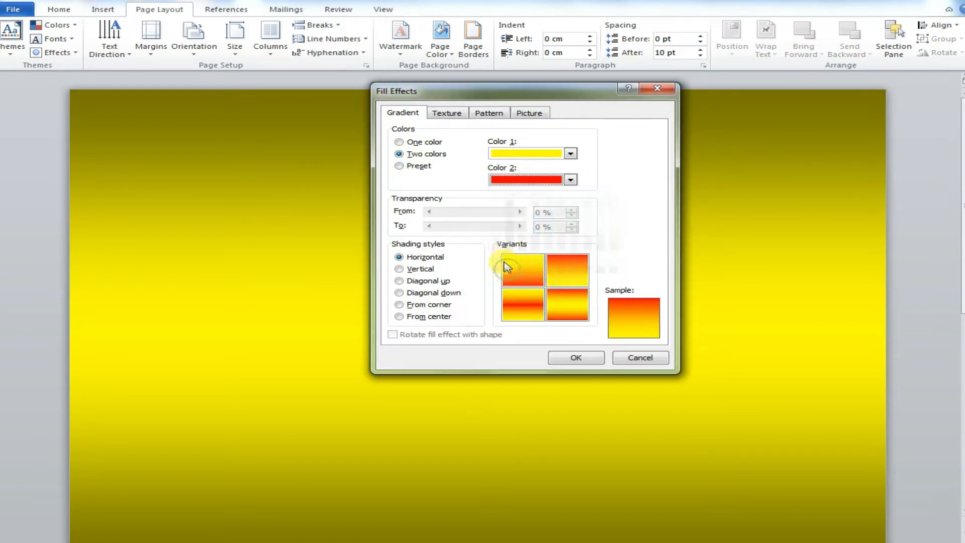
left_click(593, 358)
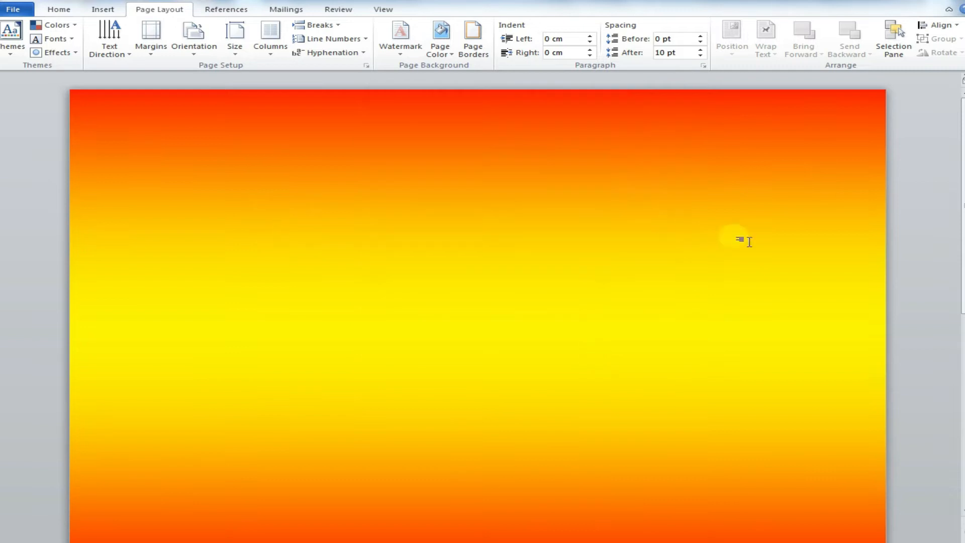
Step: Apply the Late Sunset preset gradient to the page background
scroll(963, 394, "down", 1)
left_click_drag(964, 395, 961, 194)
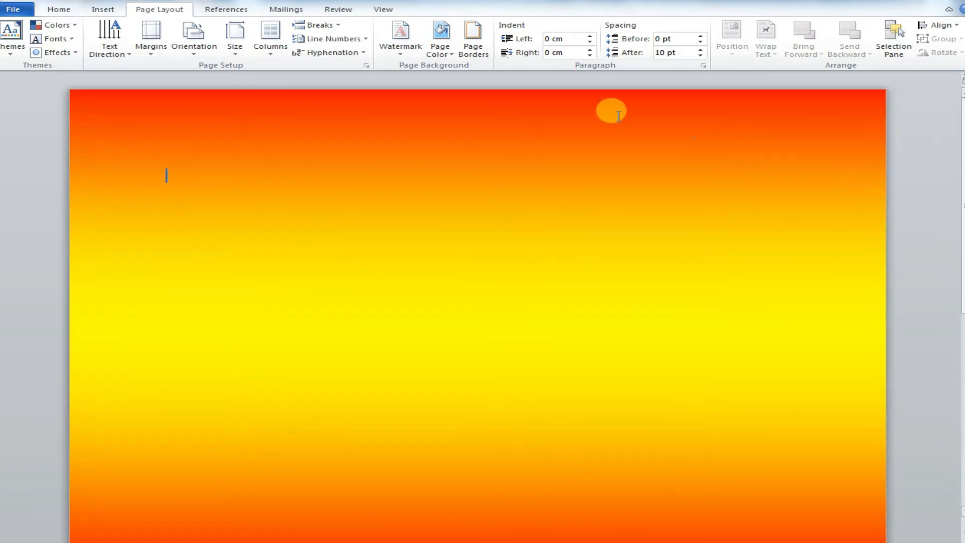
left_click(444, 56)
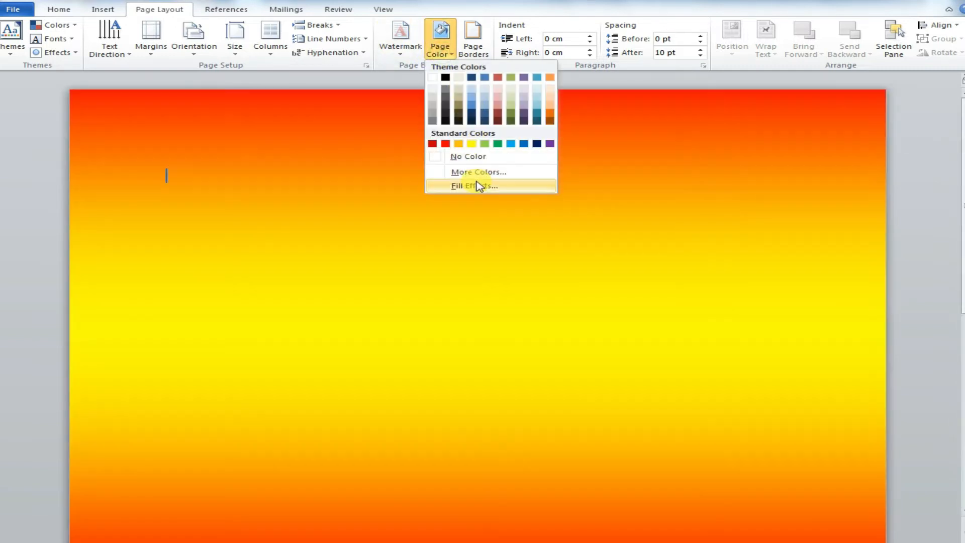
left_click(484, 190)
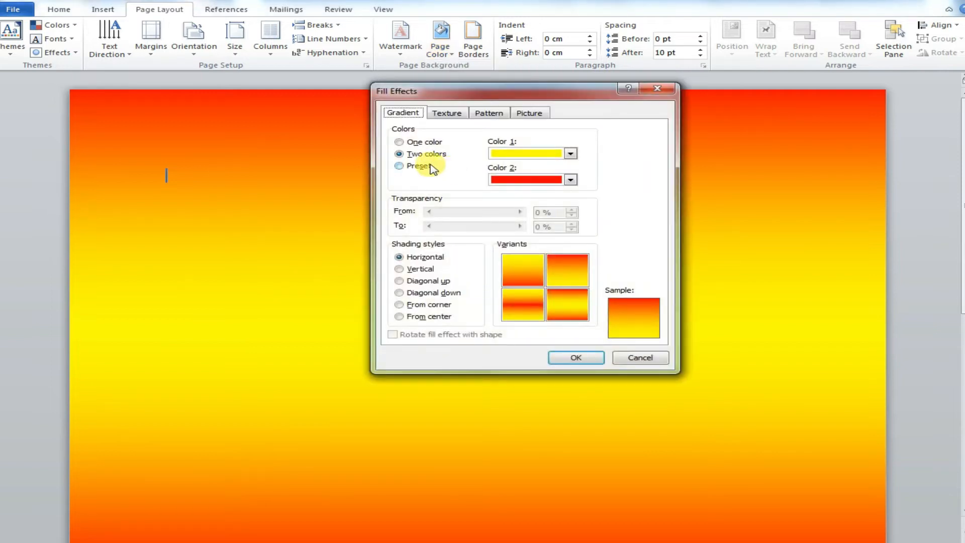
left_click(425, 167)
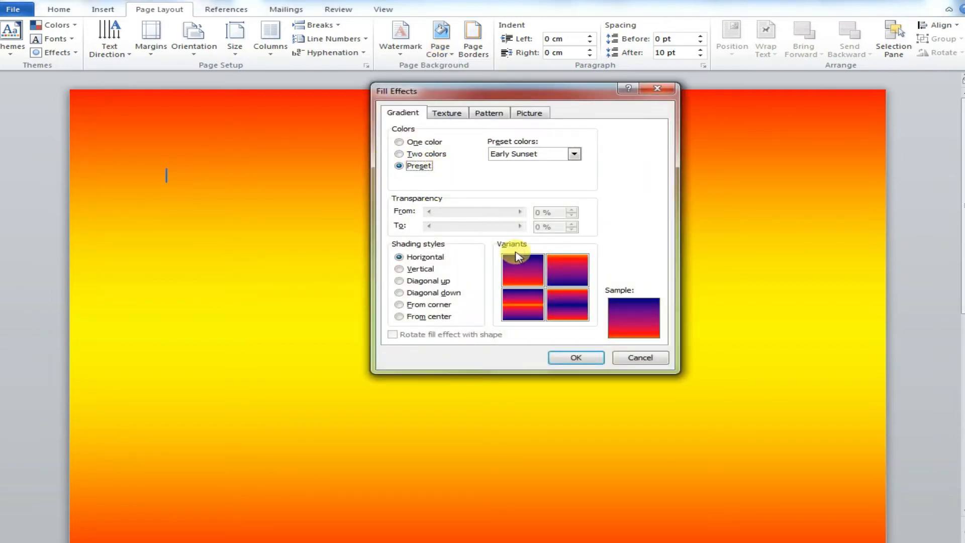
left_click(574, 153)
left_click(548, 173)
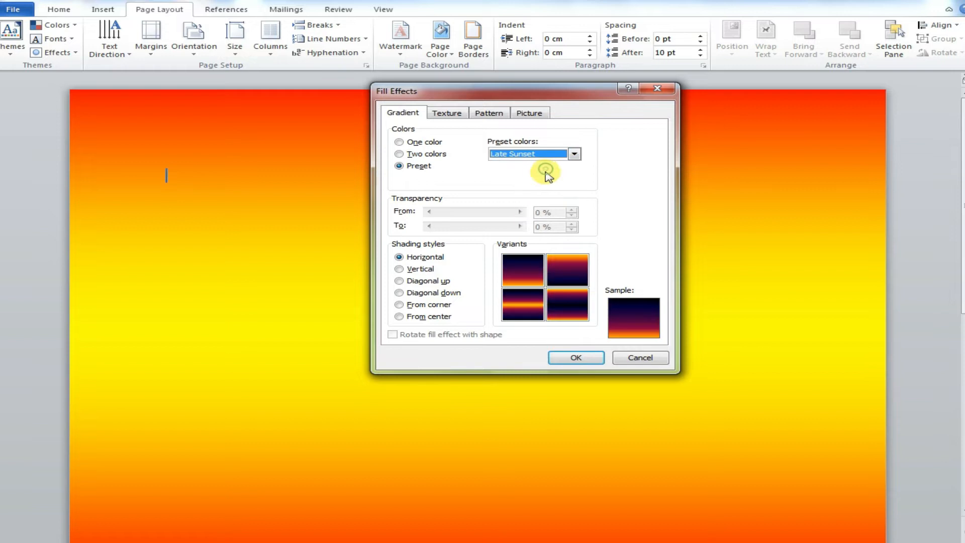
left_click(526, 271)
left_click(581, 274)
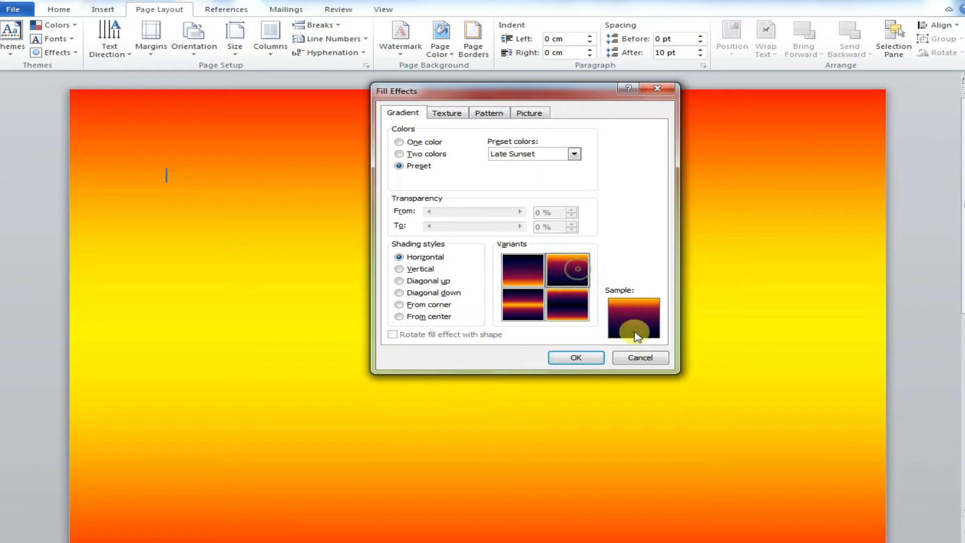
left_click(583, 359)
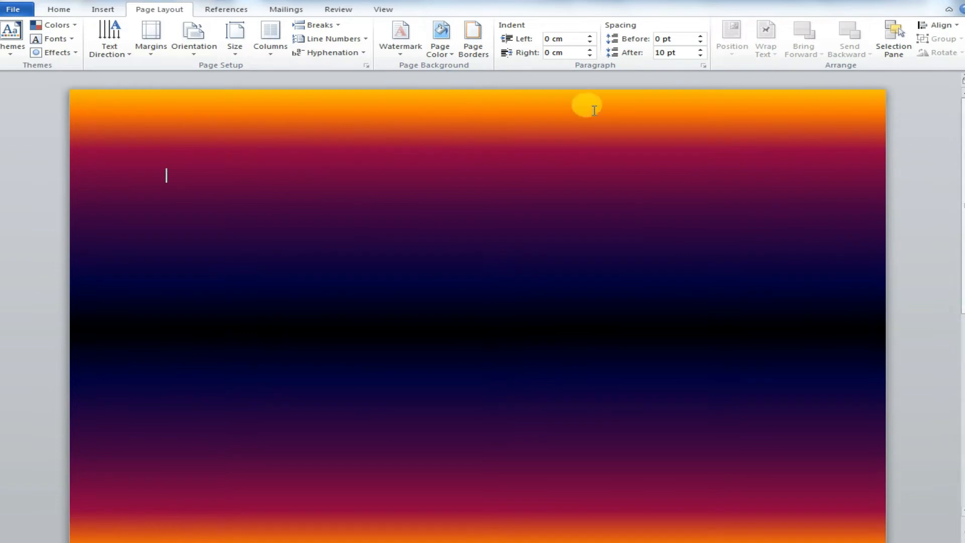
Step: Change the page fill to a one-colour black gradient with the Vertical shading style
left_click(445, 50)
left_click(473, 185)
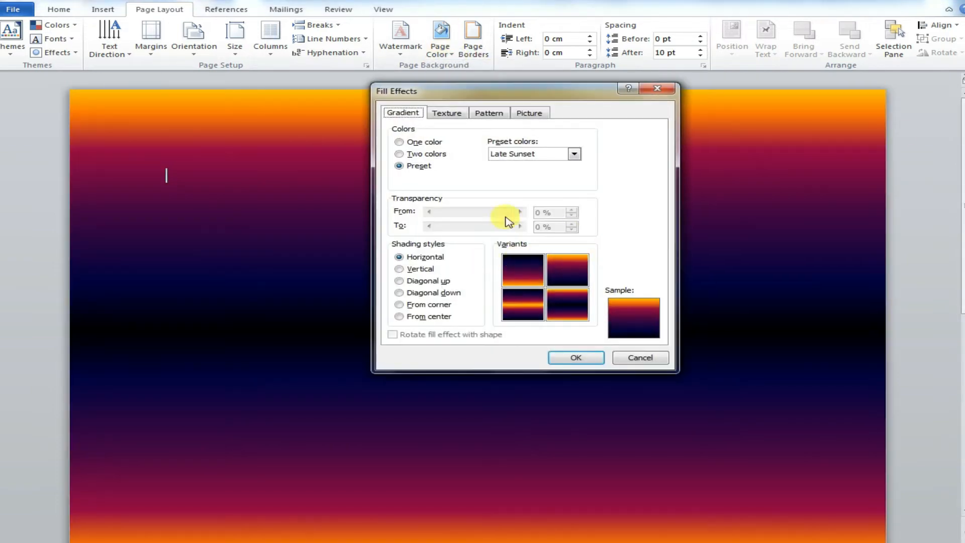
left_click(403, 142)
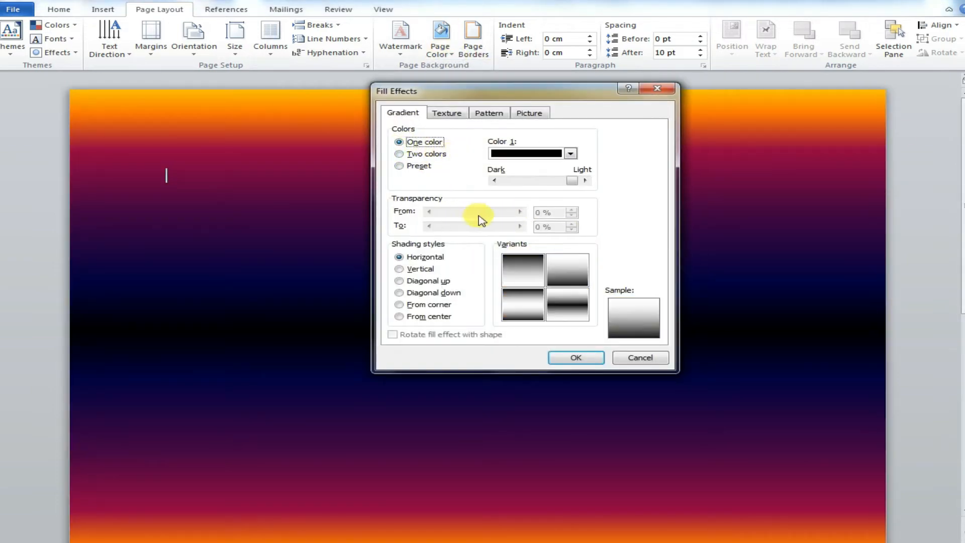
left_click(402, 269)
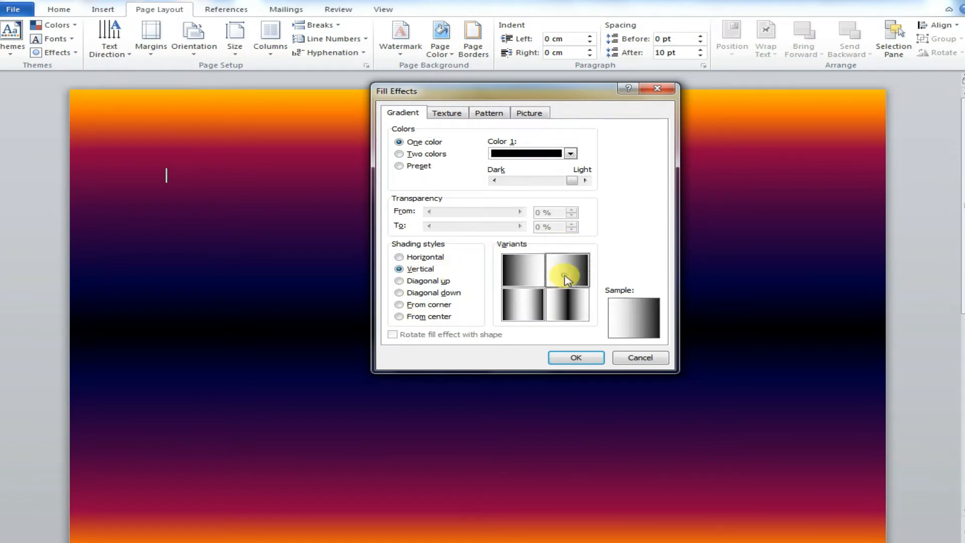
left_click(576, 358)
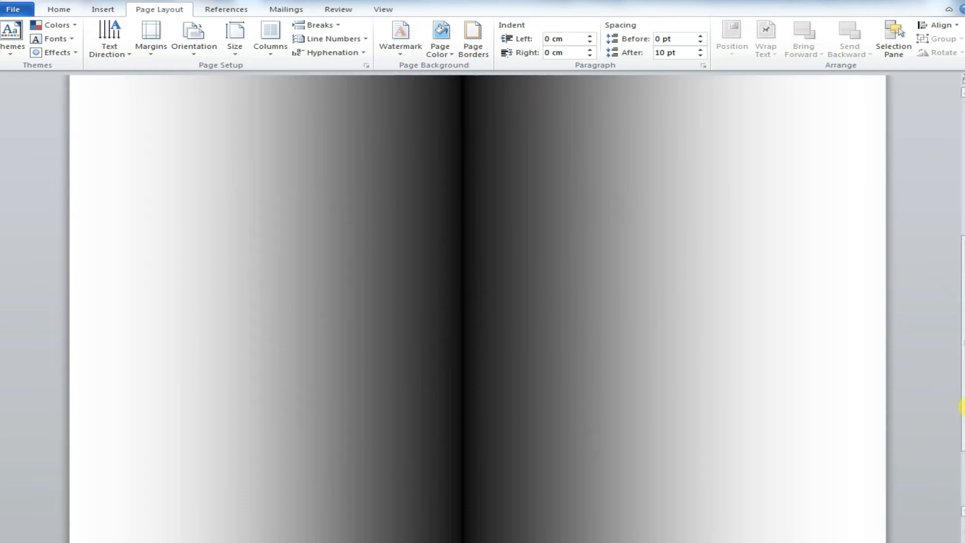
Step: Change the gradient shading style to Diagonal up, choosing the variant dark along the diagonal
left_click_drag(964, 512, 964, 167)
left_click(440, 40)
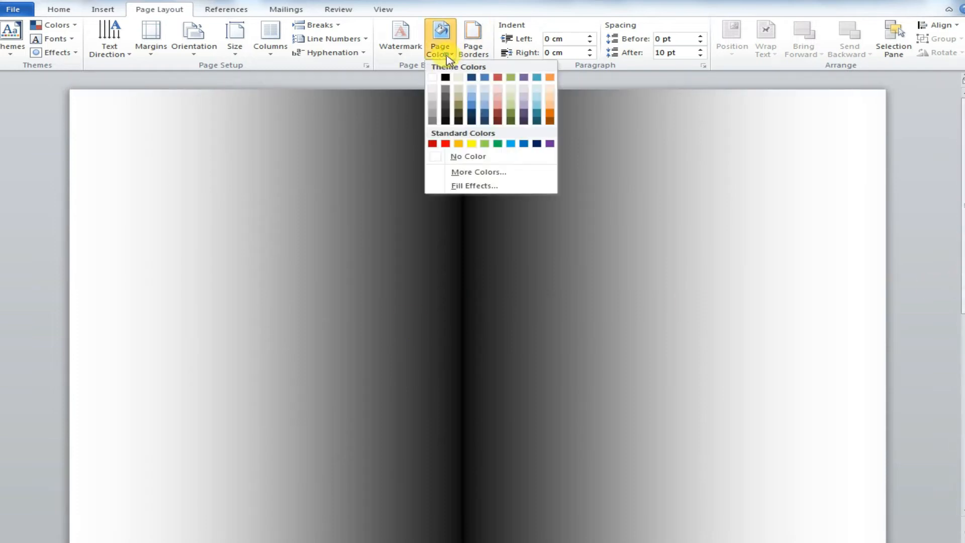
left_click(460, 184)
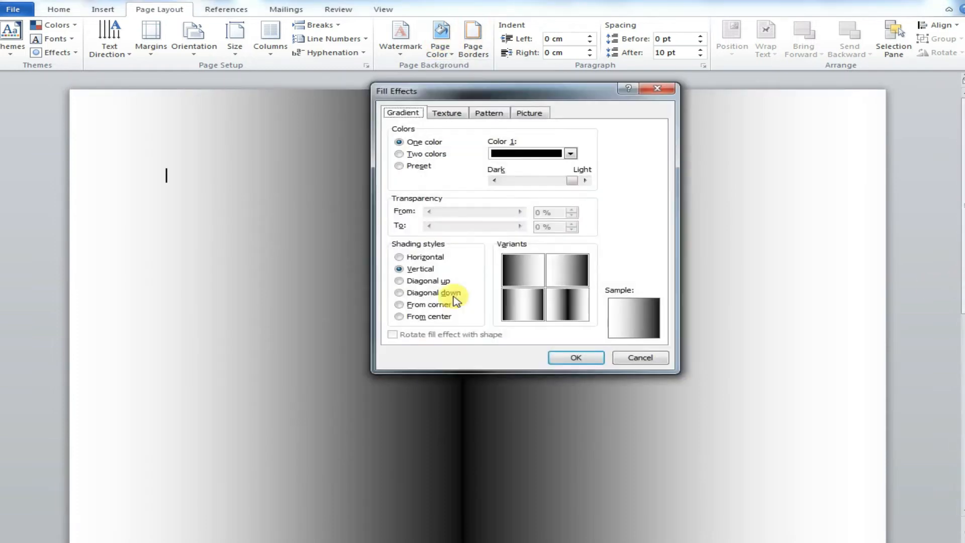
left_click(413, 281)
left_click(571, 322)
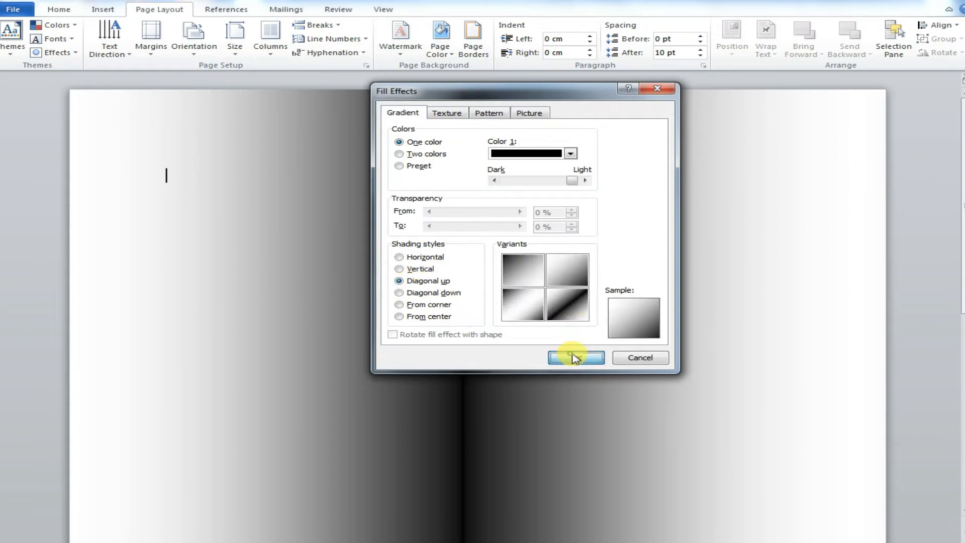
left_click(573, 358)
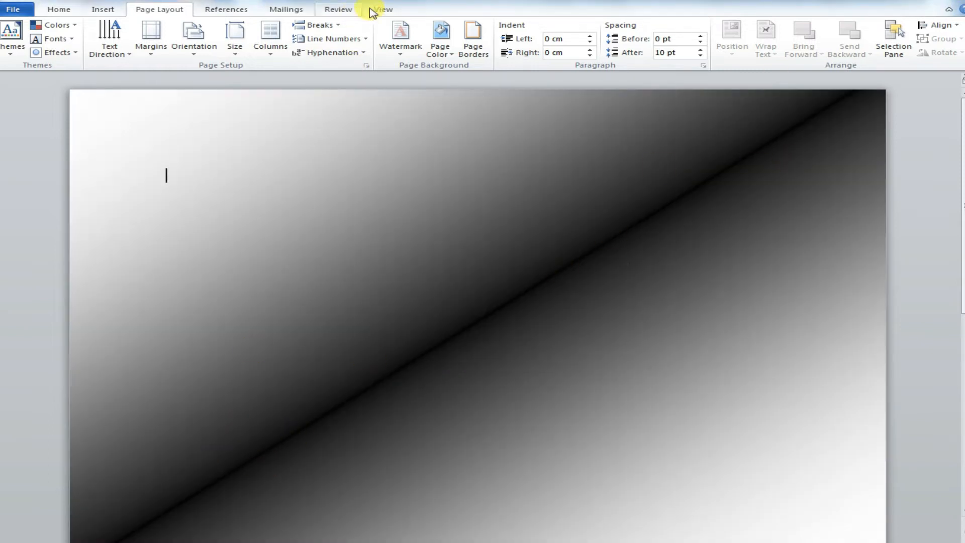
Step: Change the gradient shading style of the page background to Diagonal down
left_click(441, 47)
left_click(473, 186)
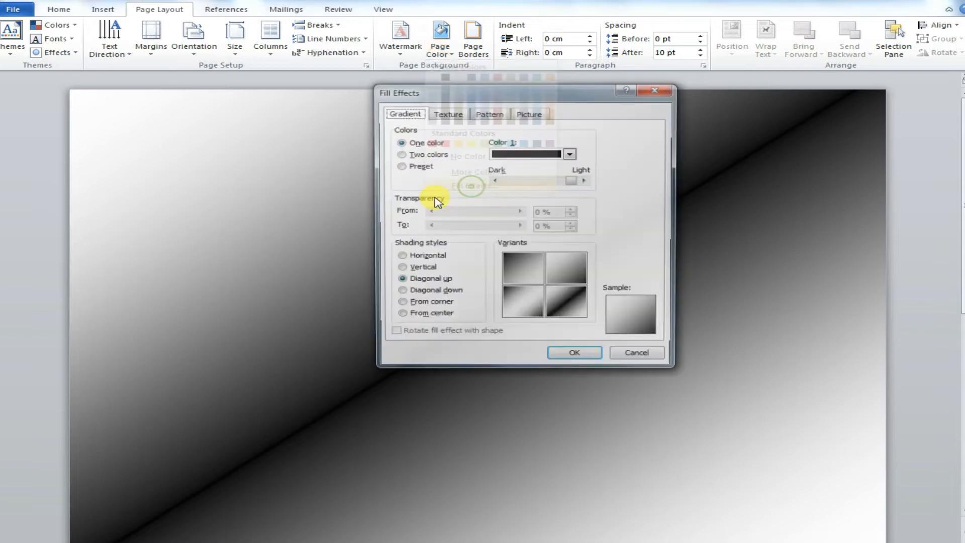
left_click(424, 296)
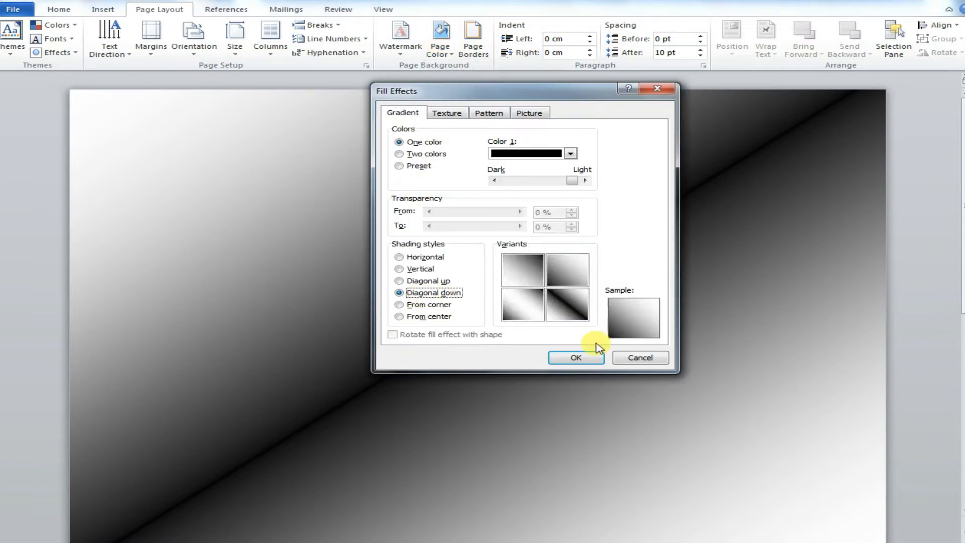
left_click(558, 357)
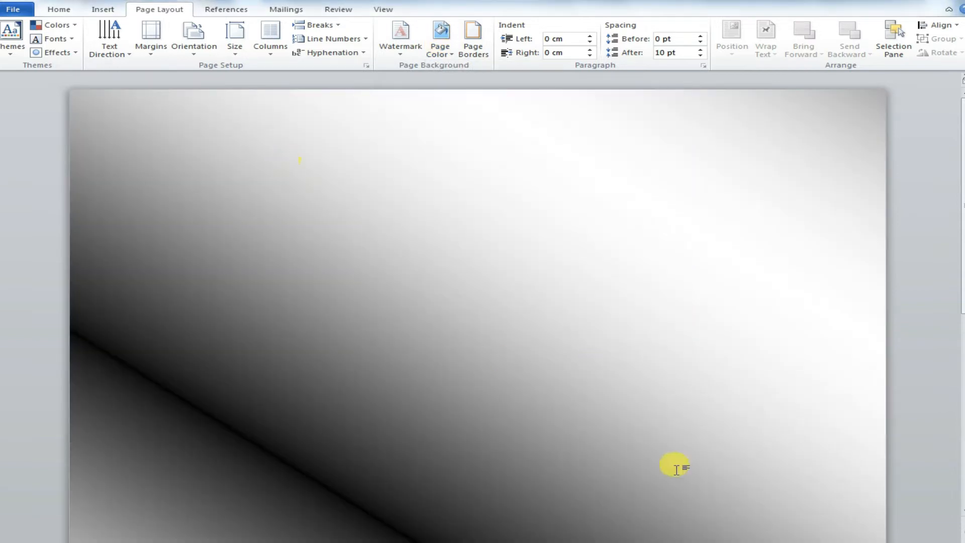
Step: Change the gradient shading style of the page background to From corner
left_click(447, 55)
left_click(482, 195)
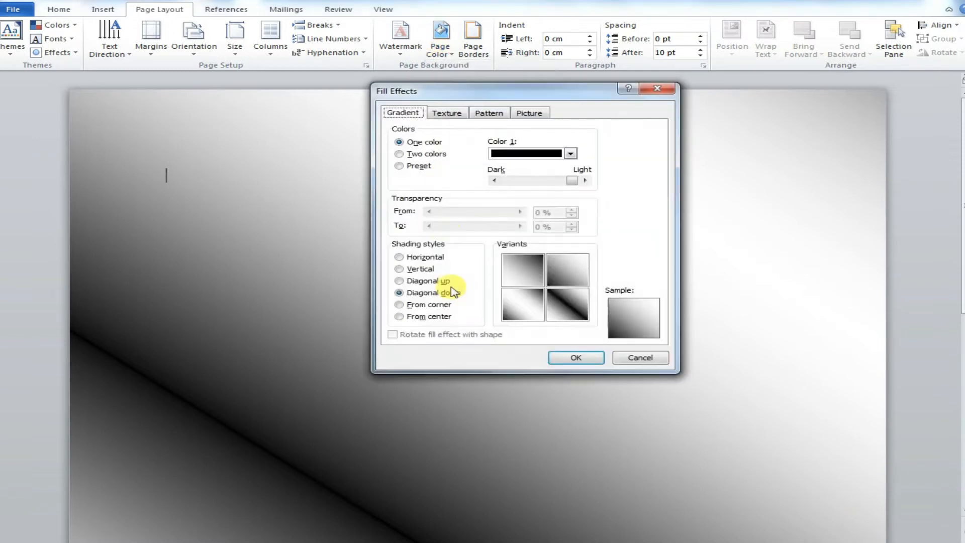
left_click(419, 307)
left_click(577, 357)
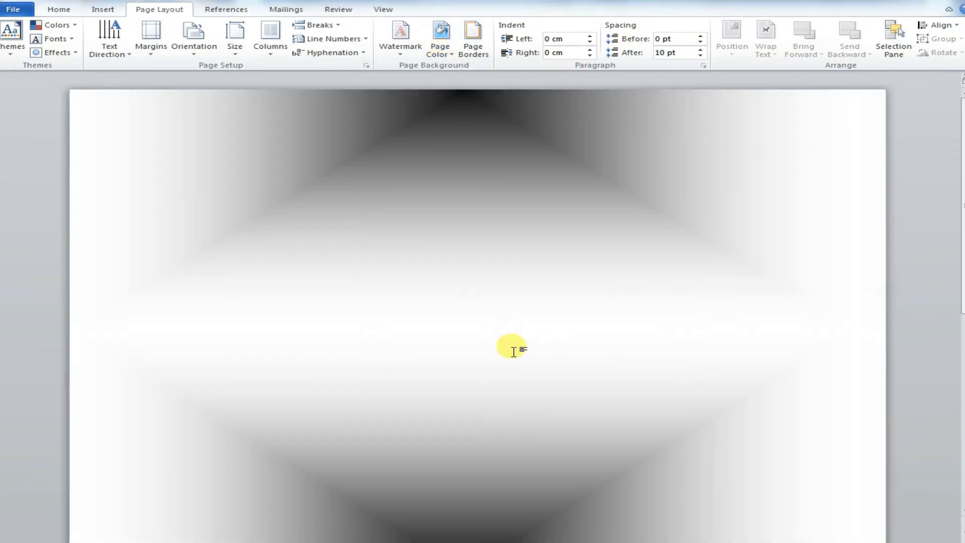
Step: Set a one-colour light orange gradient with the From center shading style on the page
scroll(961, 470, "down", 5)
left_click_drag(961, 470, 957, 123)
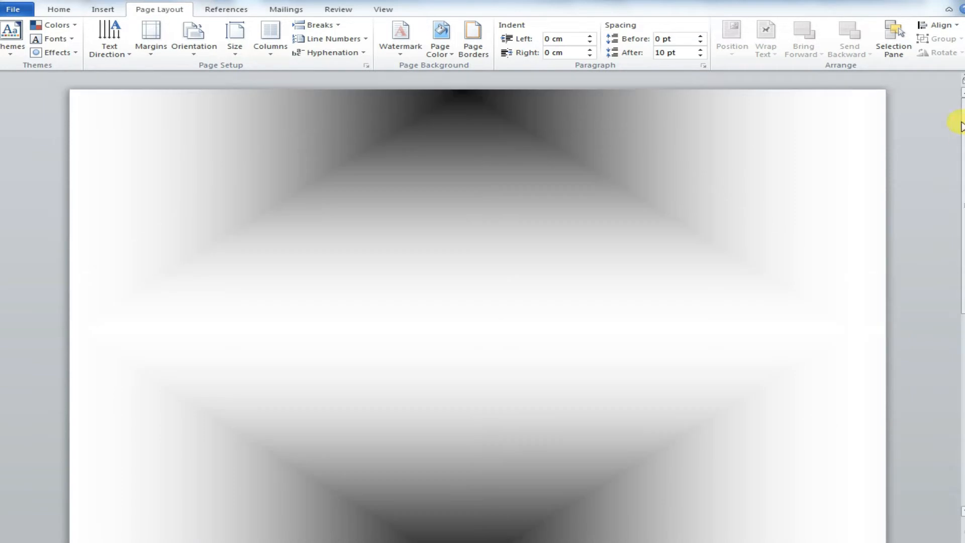
left_click(438, 51)
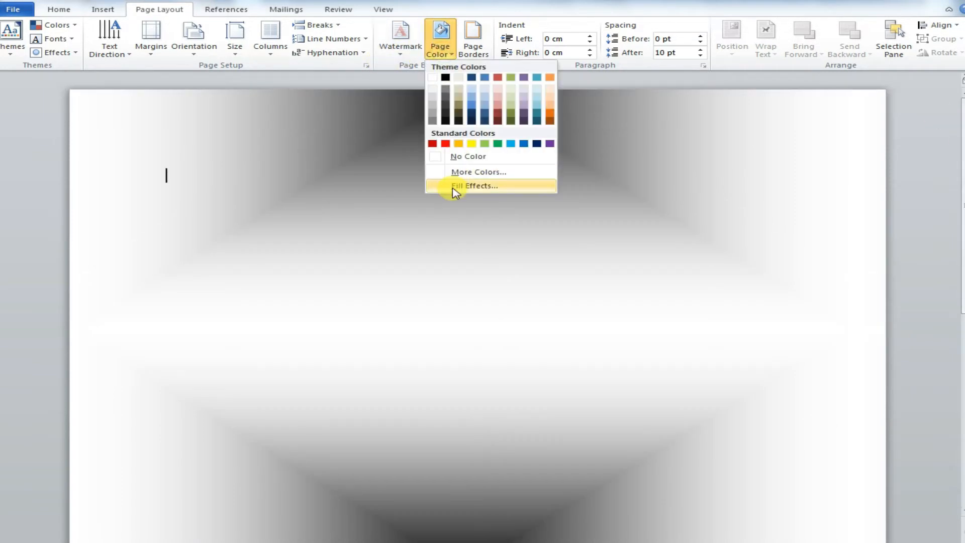
left_click(455, 186)
left_click(570, 153)
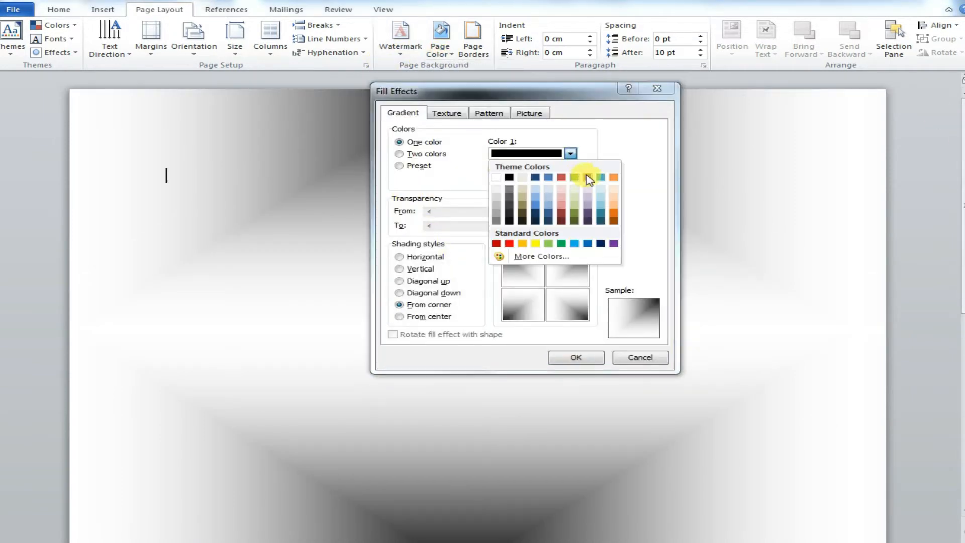
left_click(616, 196)
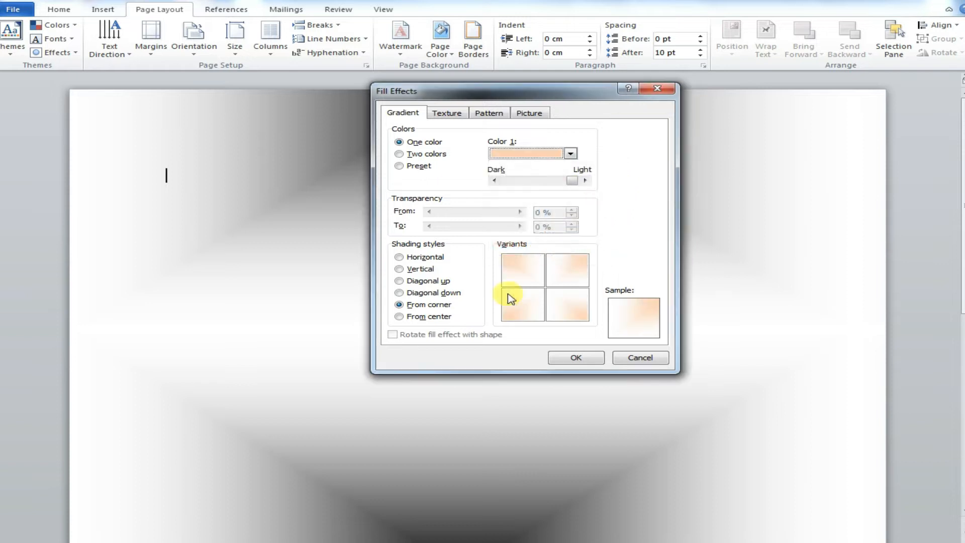
left_click(426, 317)
left_click(578, 358)
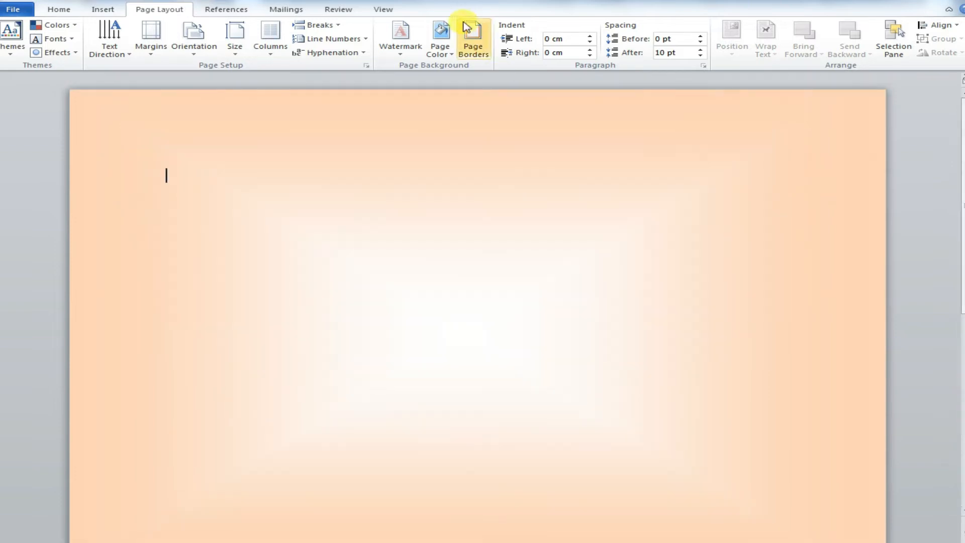
Step: Apply the Papyrus texture as the page background fill
left_click(439, 34)
left_click(524, 181)
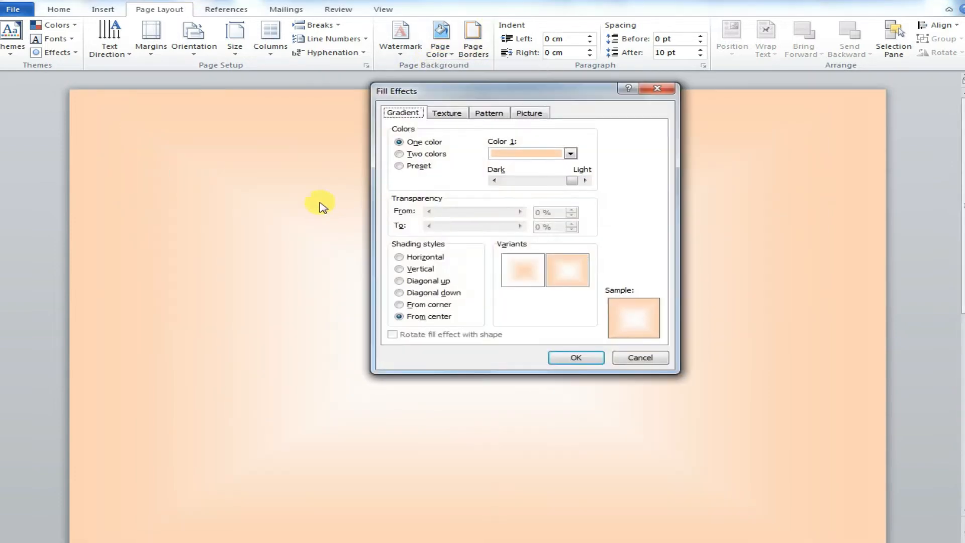
left_click(442, 116)
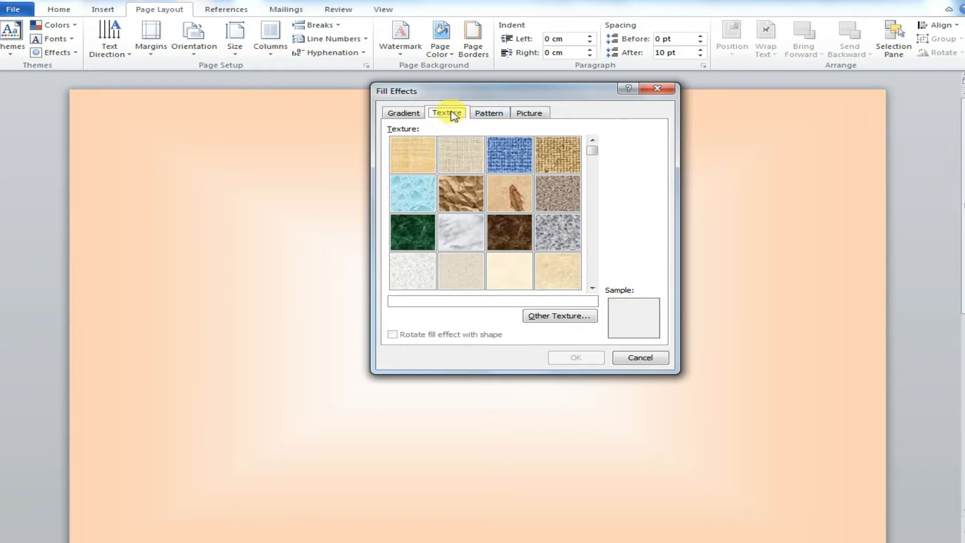
left_click(409, 166)
left_click(599, 354)
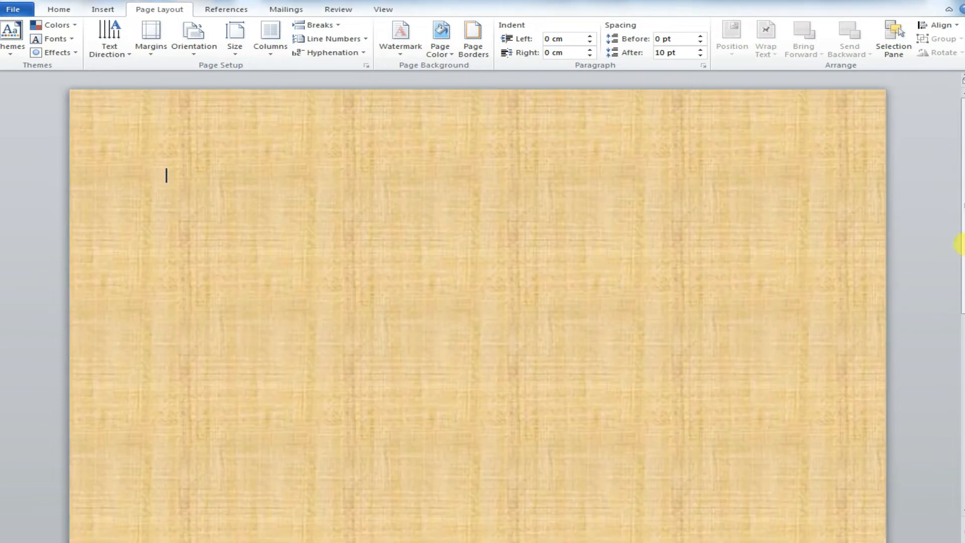
Step: Load the picture file named 2 through Other Texture and apply it as the page texture
left_click_drag(963, 388, 962, 161)
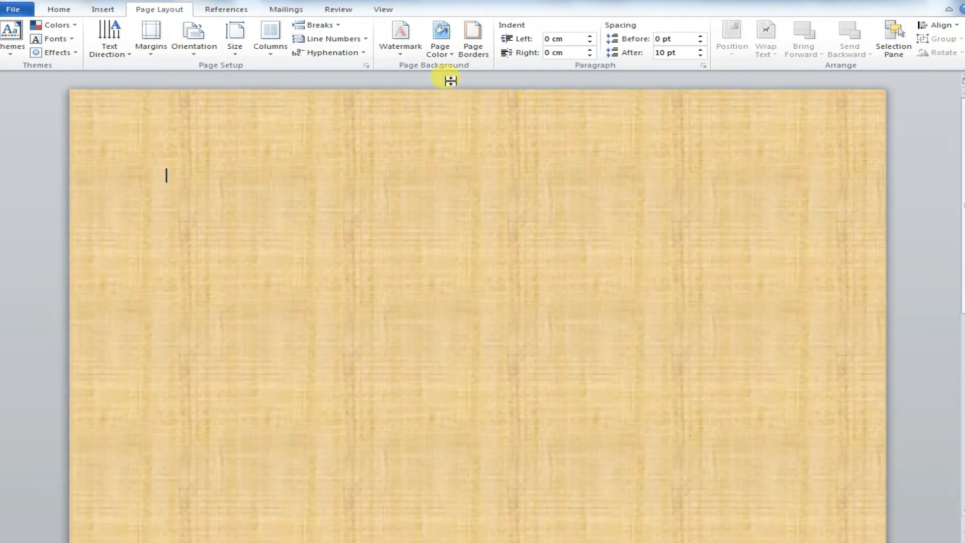
left_click(441, 46)
left_click(460, 184)
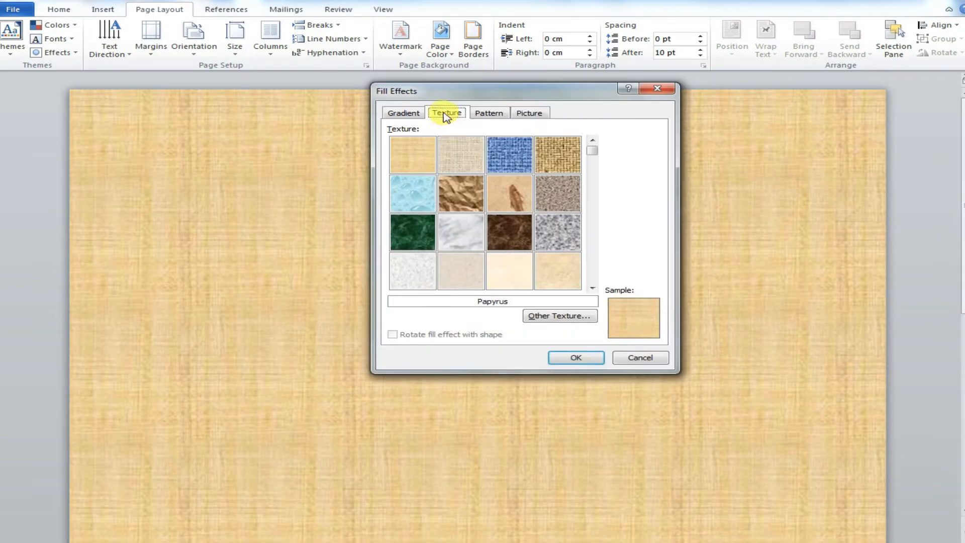
left_click(561, 316)
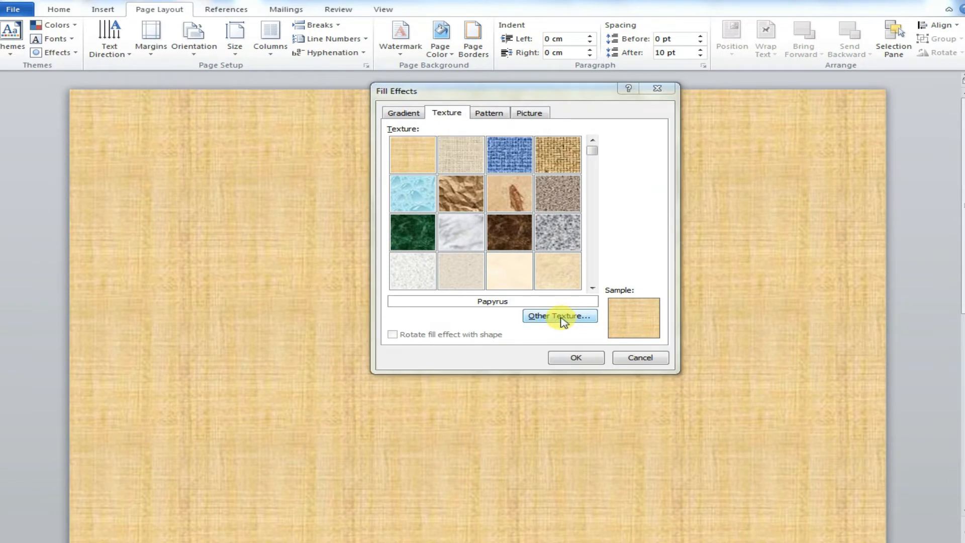
left_click_drag(857, 206, 886, 252)
double_click(719, 264)
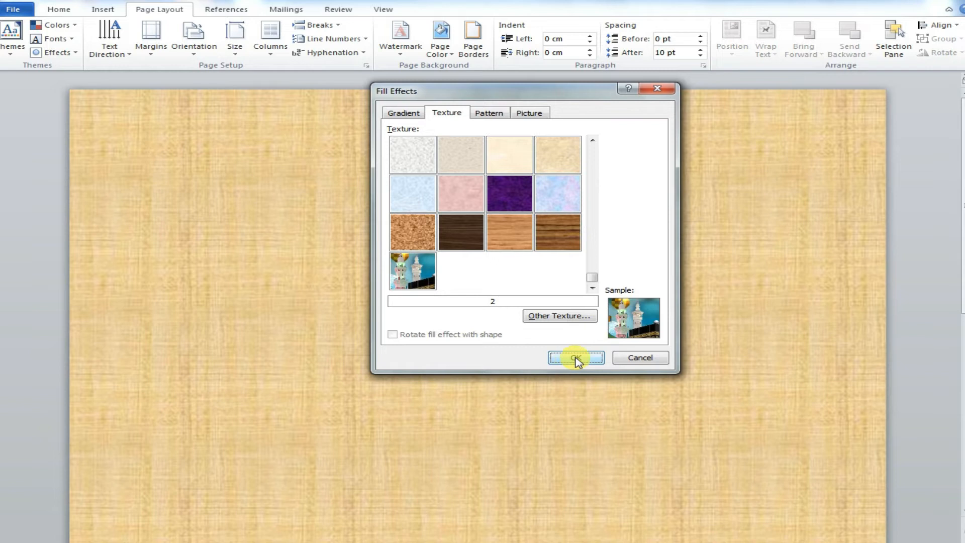
left_click(576, 358)
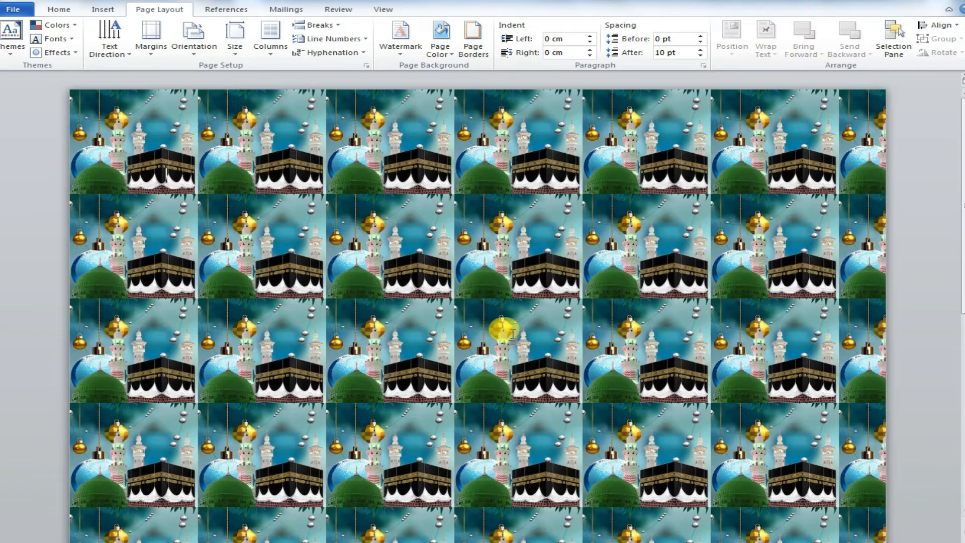
left_click_drag(964, 235, 961, 205)
left_click(94, 153)
left_click(267, 156)
left_click(829, 175)
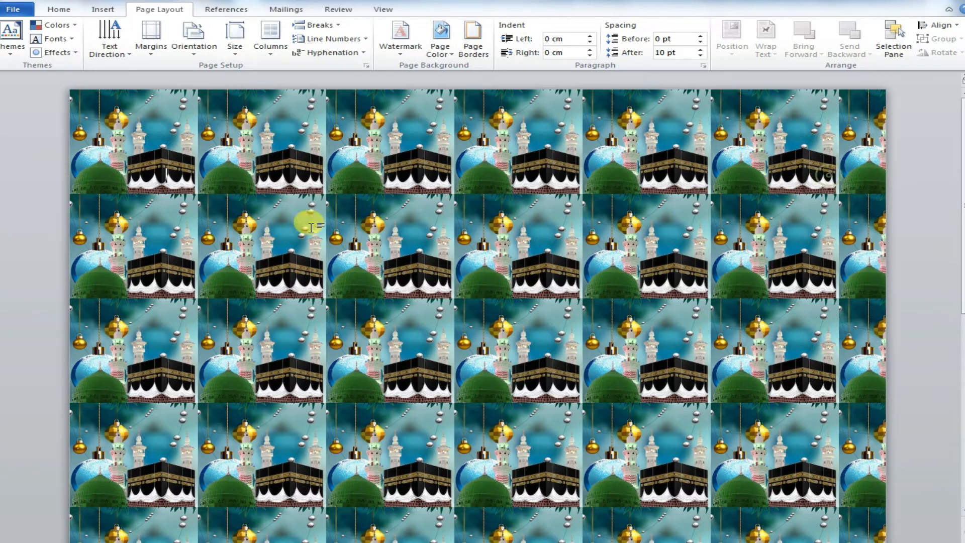
Step: Remove the page colour, then apply the 10% dotted pattern as the page background
left_click(439, 51)
left_click(468, 156)
left_click(440, 48)
left_click(460, 186)
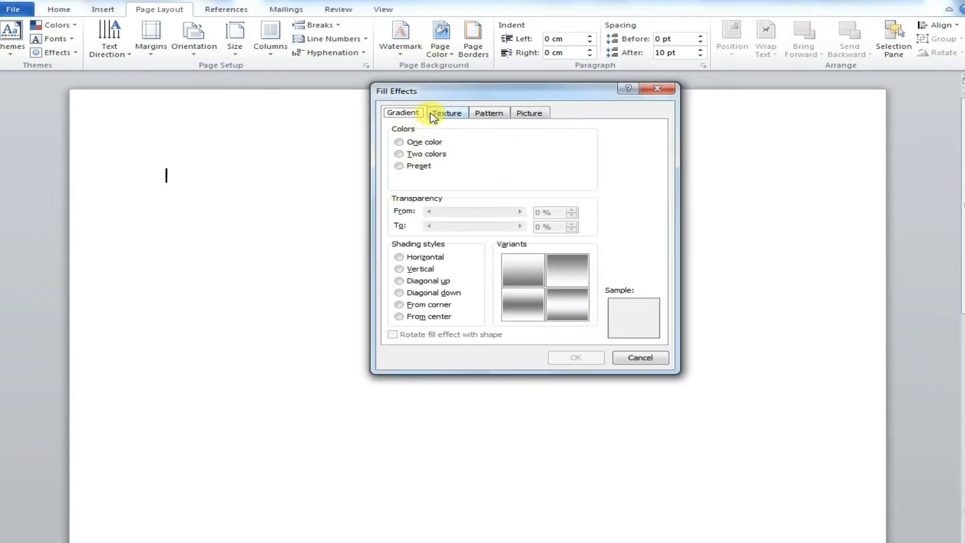
left_click(486, 113)
left_click(404, 146)
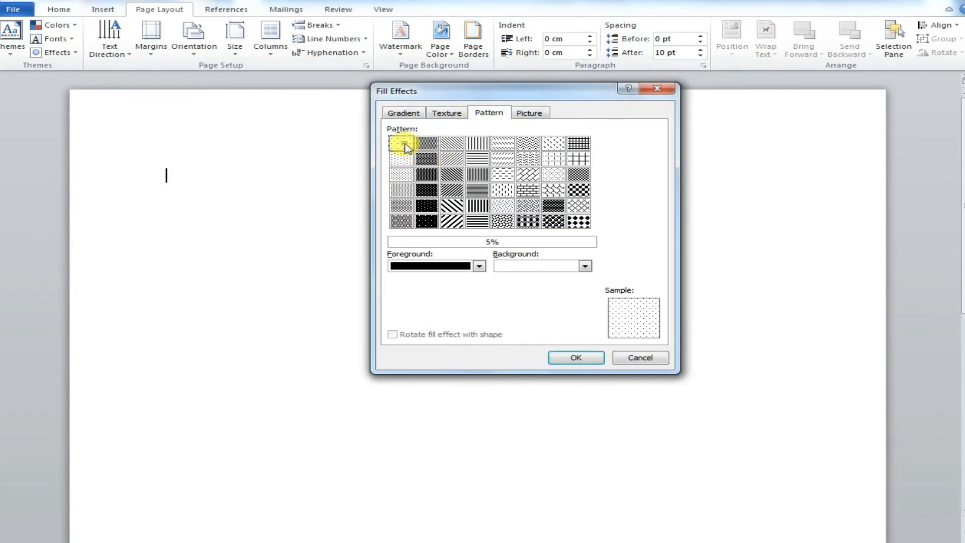
left_click(421, 147)
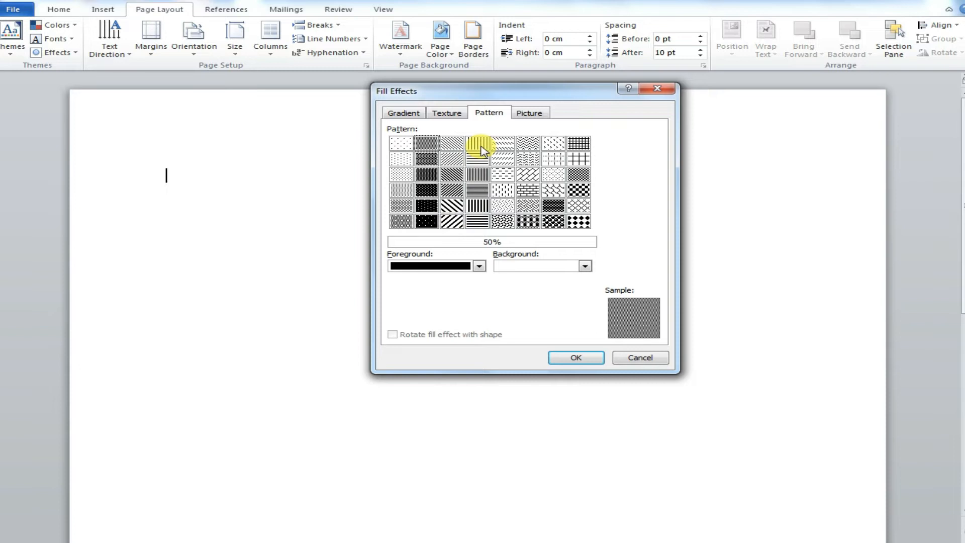
left_click(402, 144)
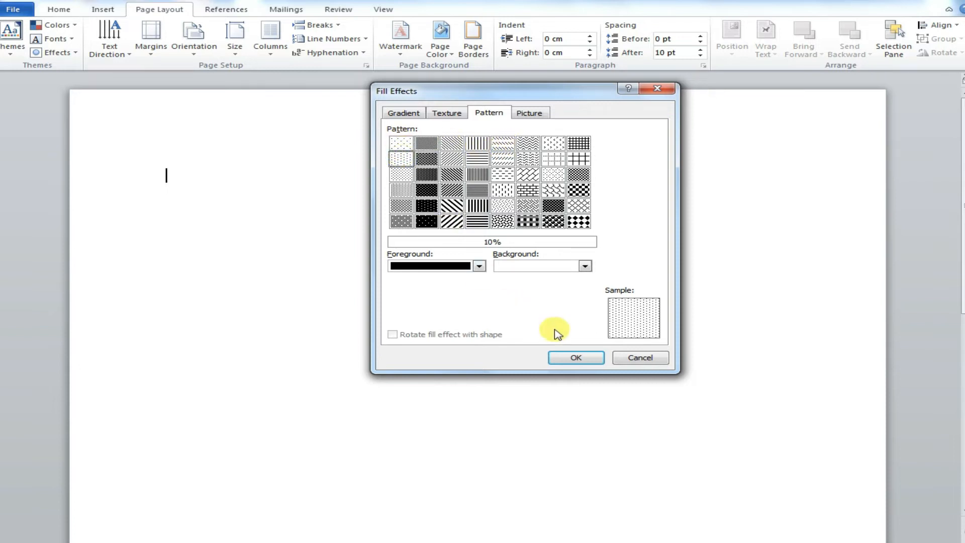
left_click(591, 356)
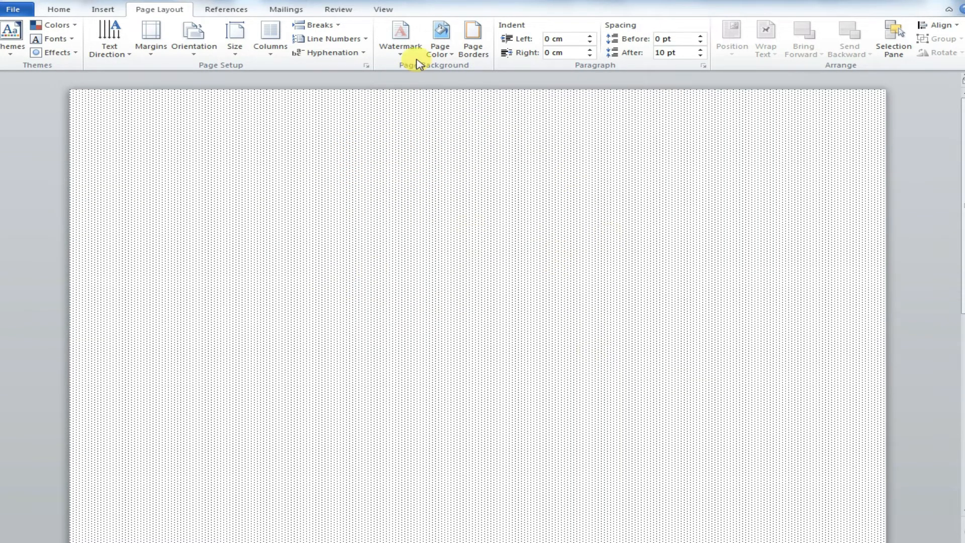
Step: Set the page pattern's foreground colour to yellow
left_click(440, 36)
left_click(471, 183)
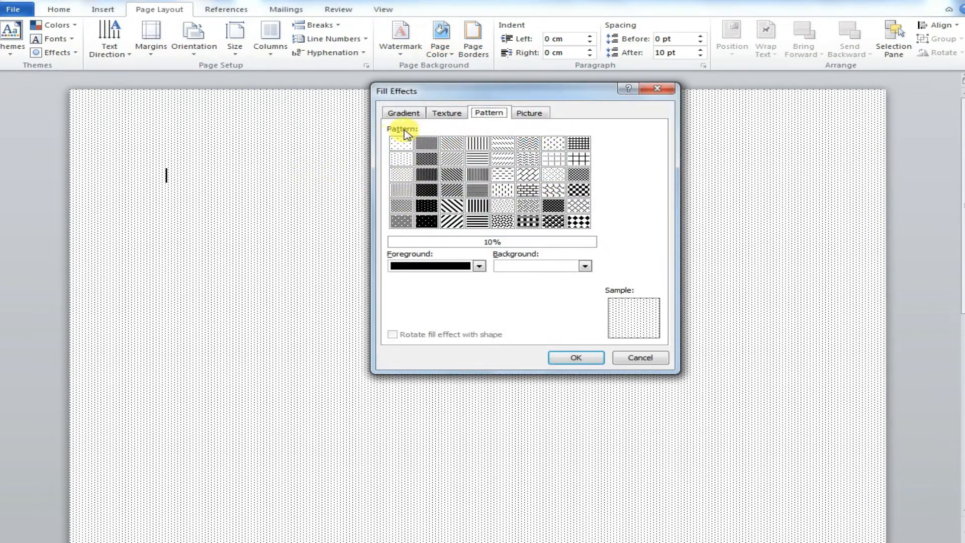
left_click(479, 266)
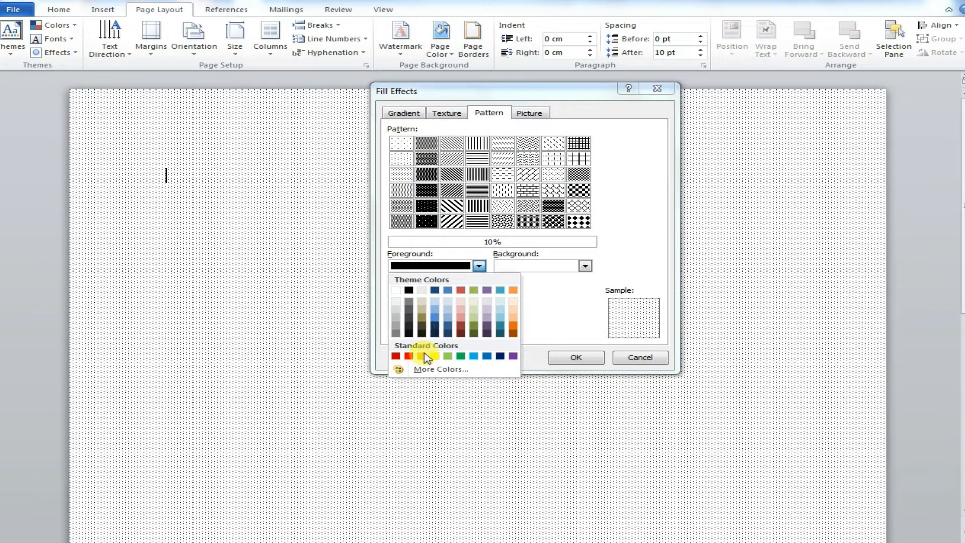
left_click(435, 357)
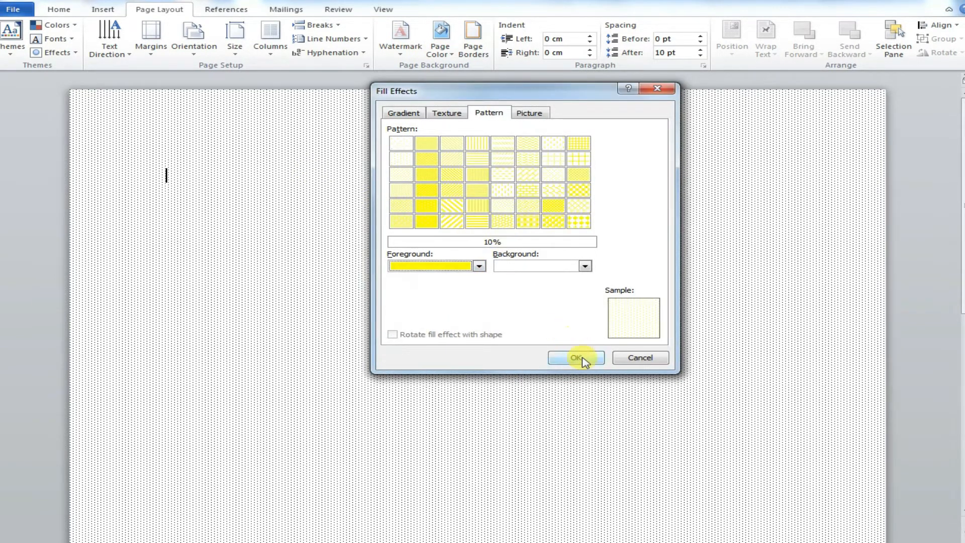
left_click(576, 355)
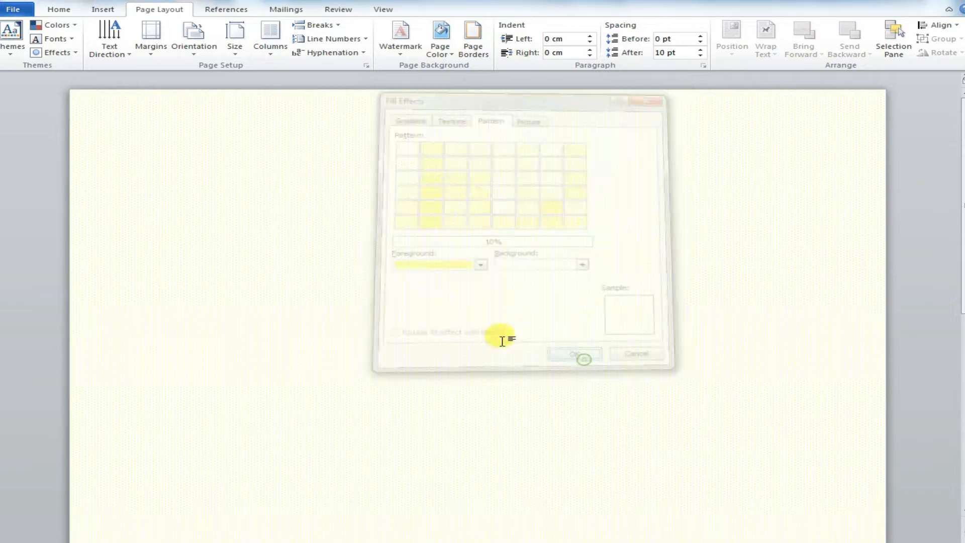
Step: Set the page pattern's background colour to red
left_click(432, 50)
left_click(470, 186)
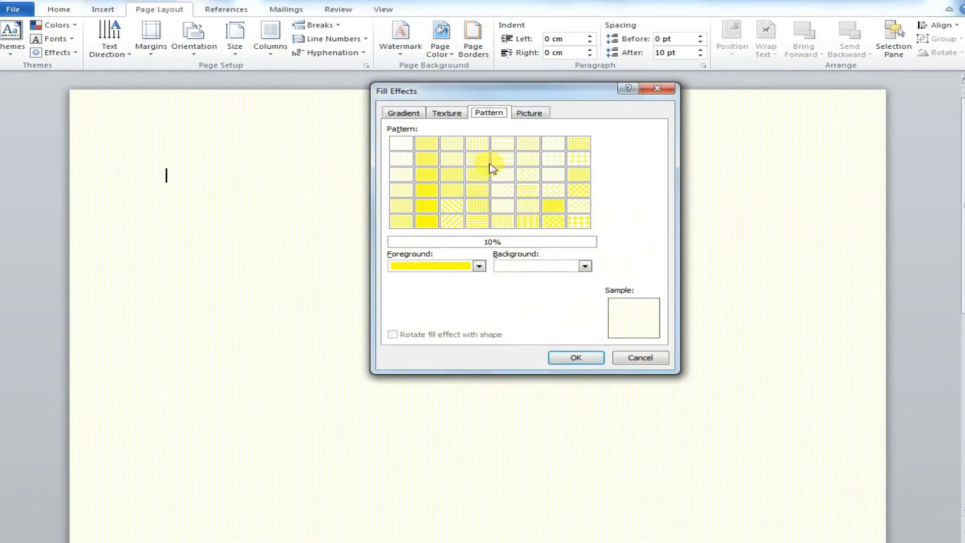
left_click(585, 266)
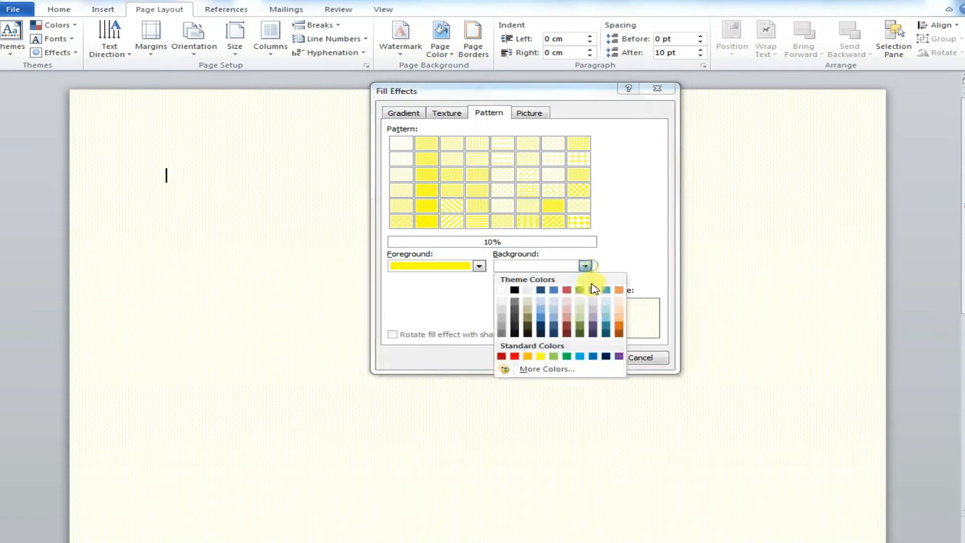
left_click(515, 356)
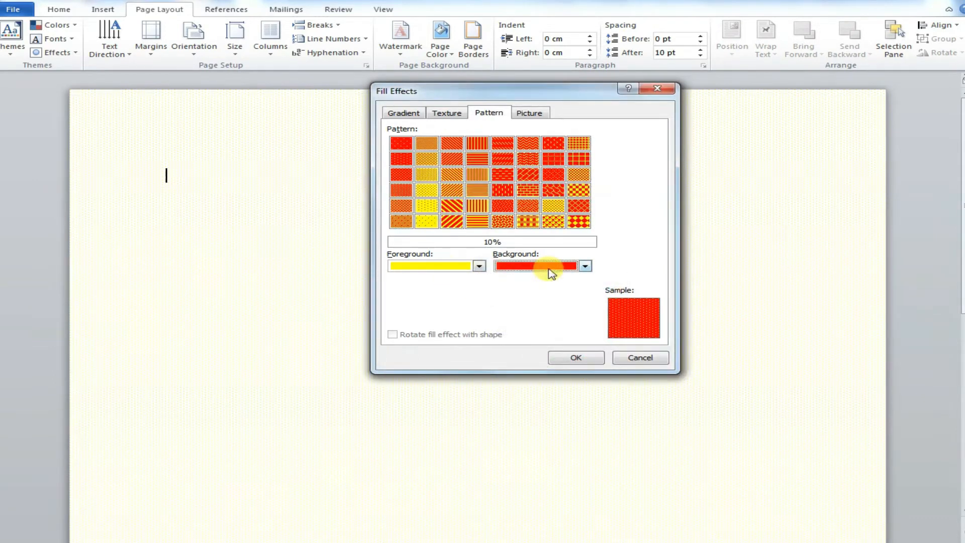
left_click(578, 358)
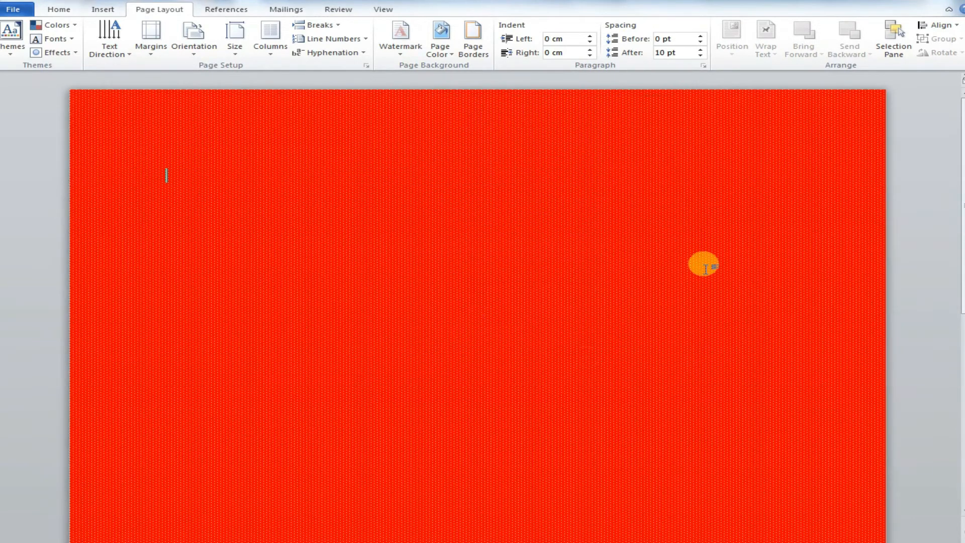
Step: Change the page pattern's background colour to a light blue theme colour
left_click(441, 39)
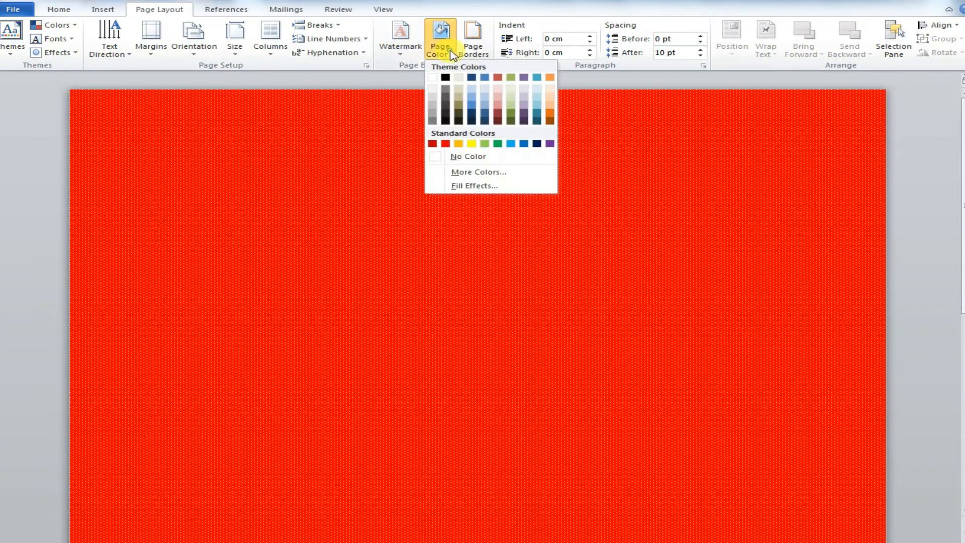
left_click(459, 183)
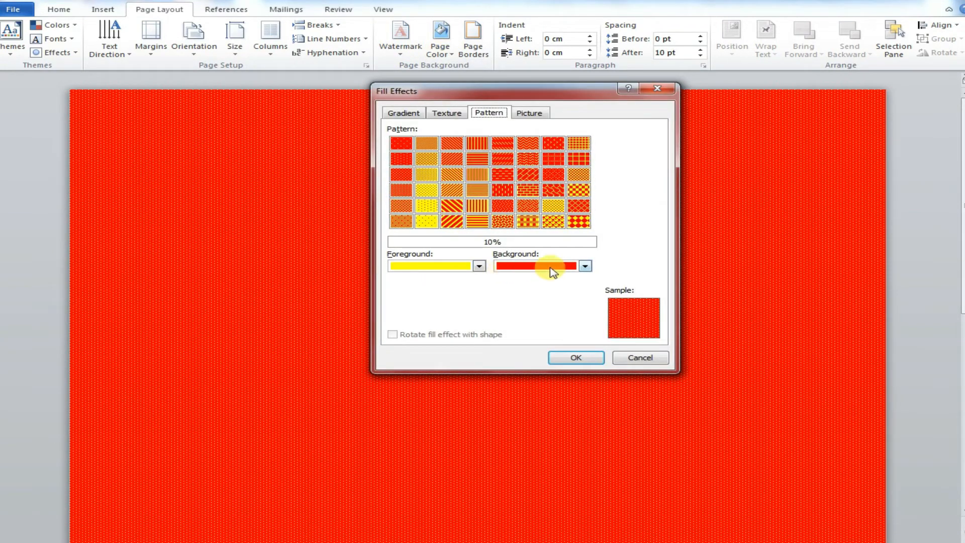
left_click(585, 266)
left_click(542, 317)
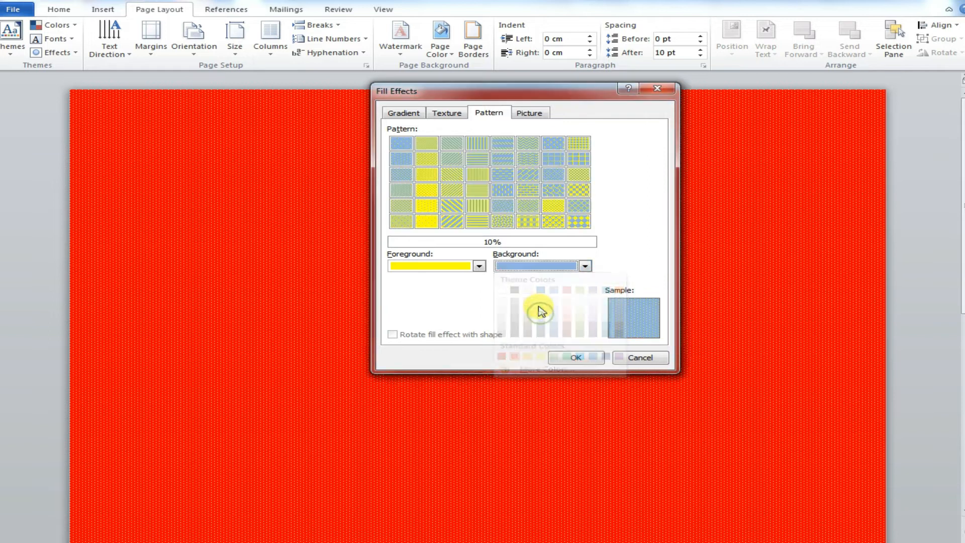
left_click(573, 358)
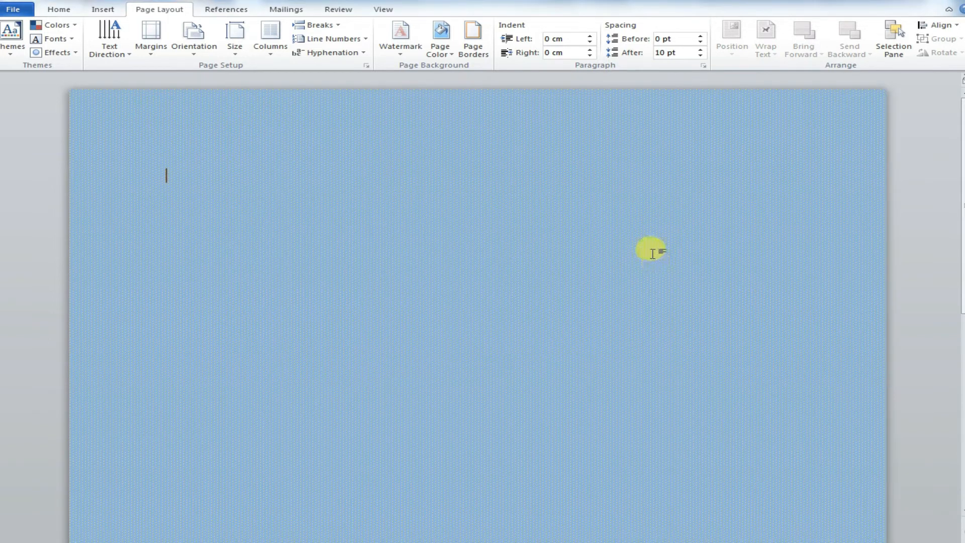
Step: Change the page pattern's foreground colour to red
left_click(431, 62)
left_click(478, 185)
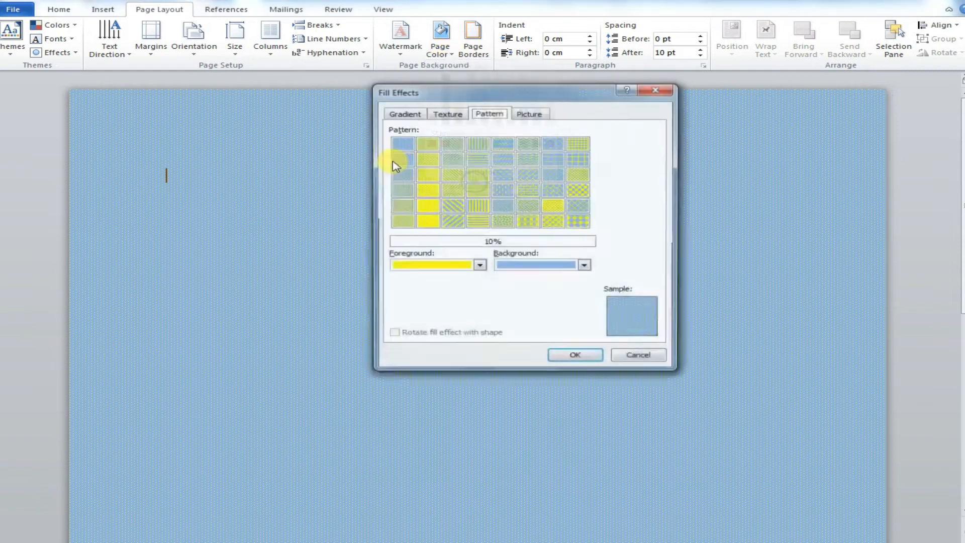
left_click(481, 267)
left_click(407, 356)
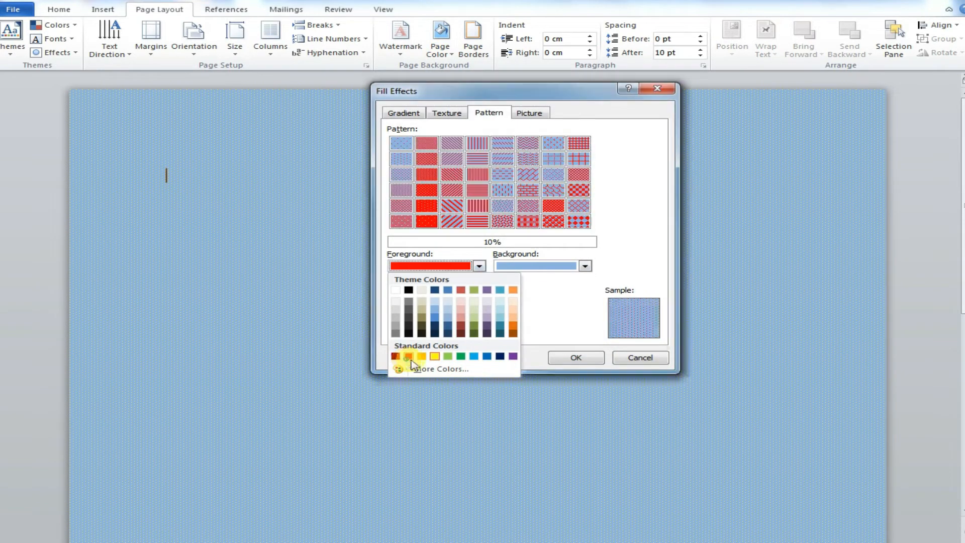
left_click(556, 357)
Step: Fill the page background with the picture file 2 through the picture fill effect
left_click(441, 55)
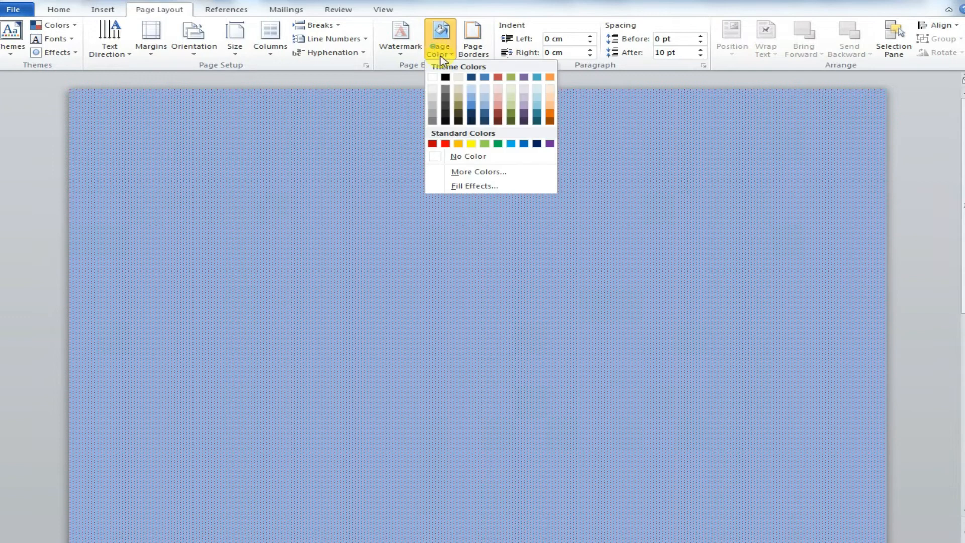
left_click(474, 185)
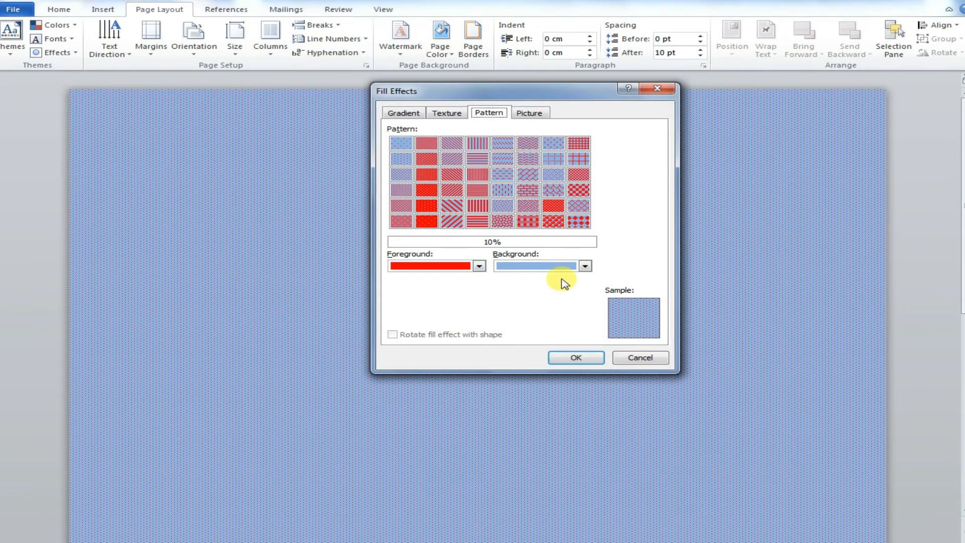
left_click(542, 112)
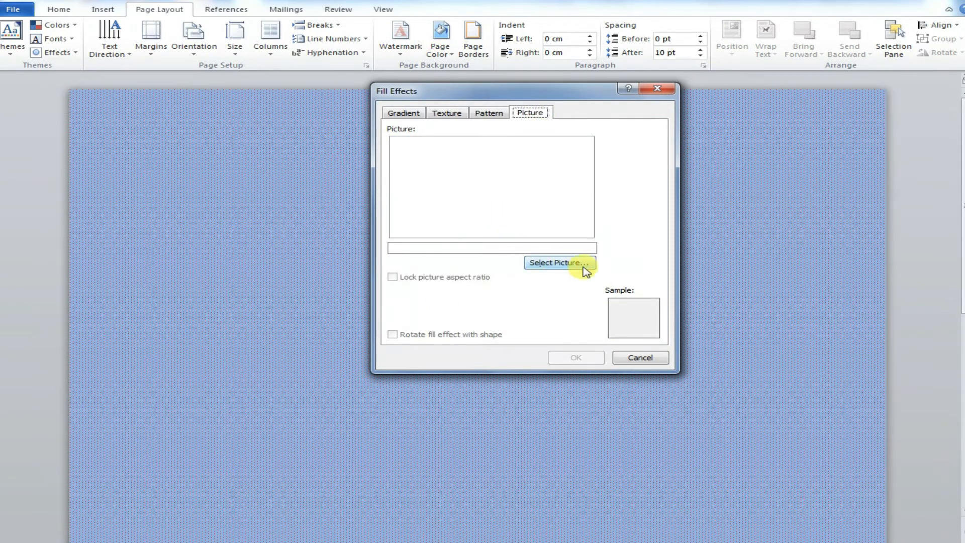
left_click(559, 262)
left_click(723, 329)
left_click(736, 380)
left_click(577, 352)
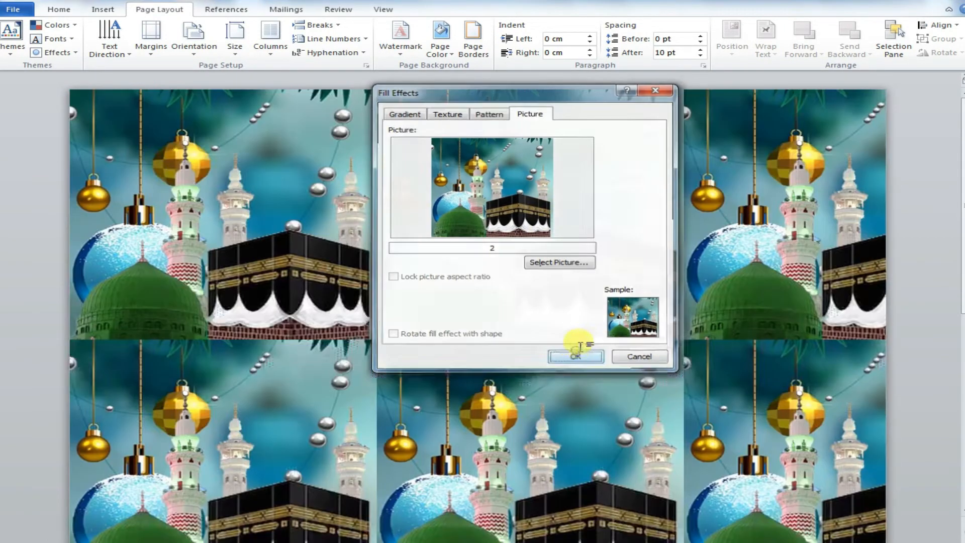
left_click_drag(963, 214, 962, 163)
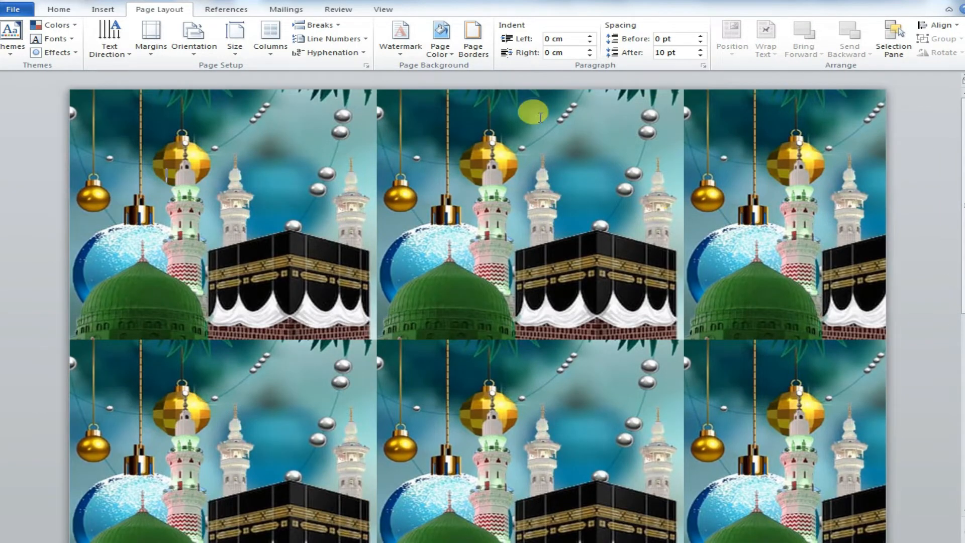
Step: Replace the page background with a tan theme colour
left_click(441, 39)
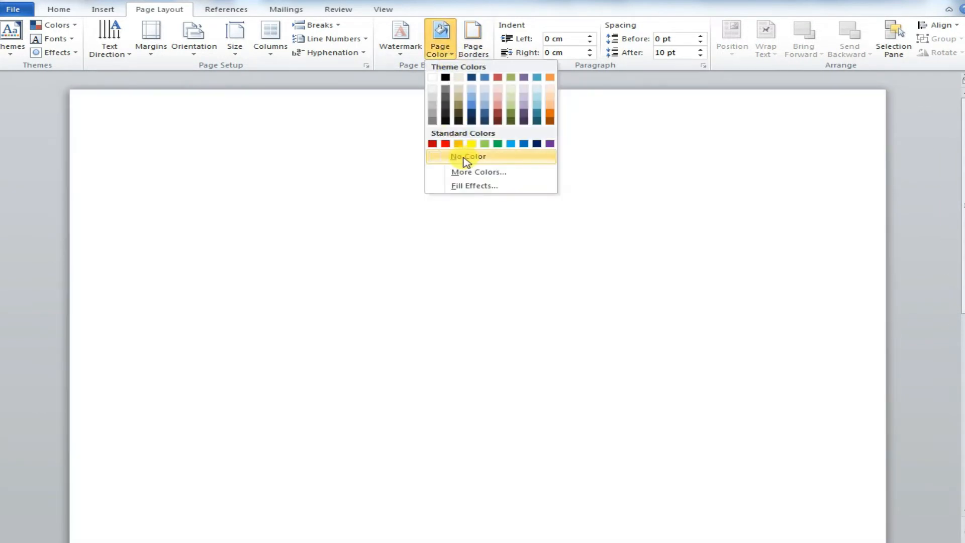
left_click(467, 159)
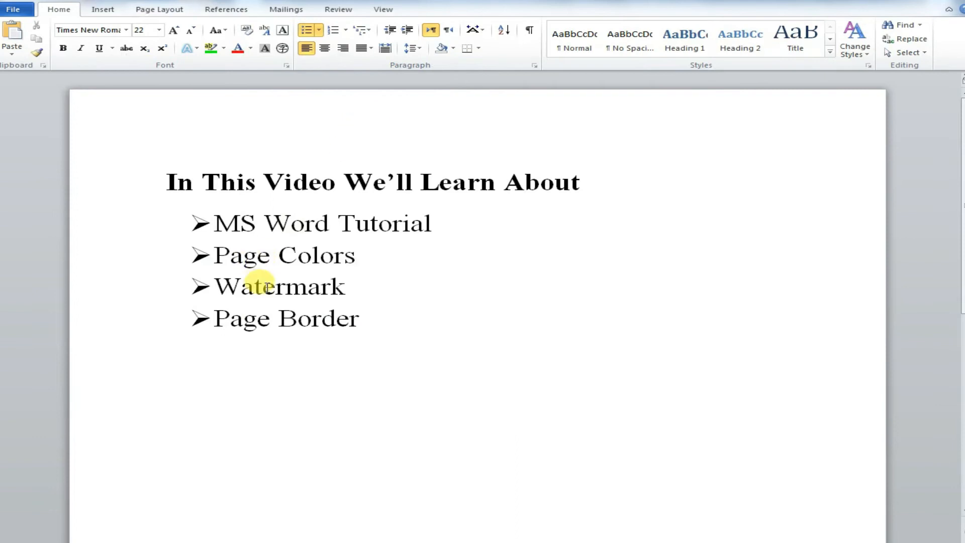
double_click(259, 284)
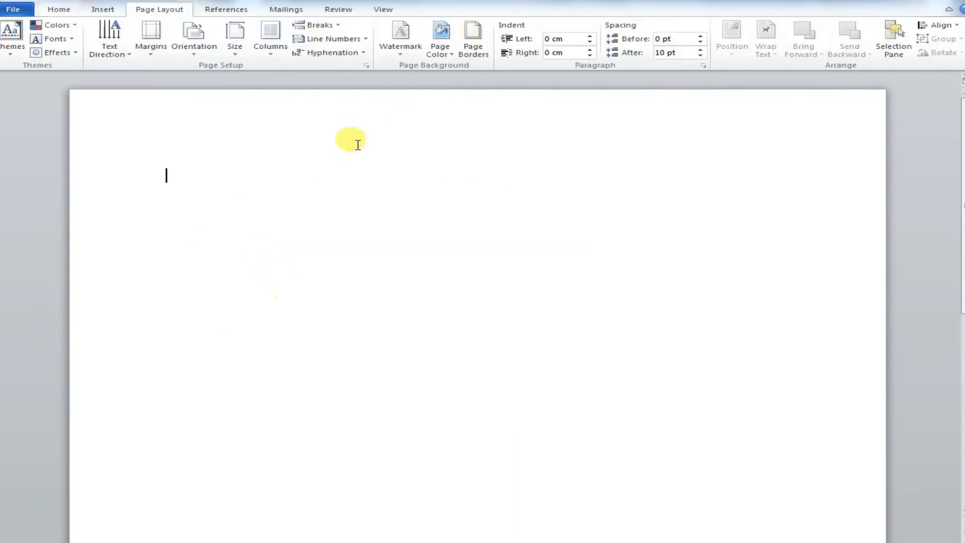
left_click(440, 48)
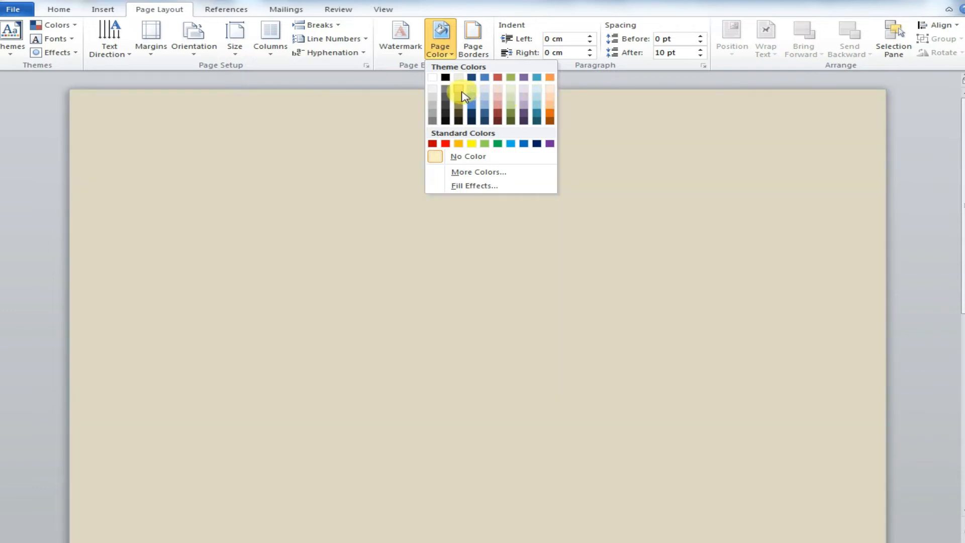
left_click(463, 94)
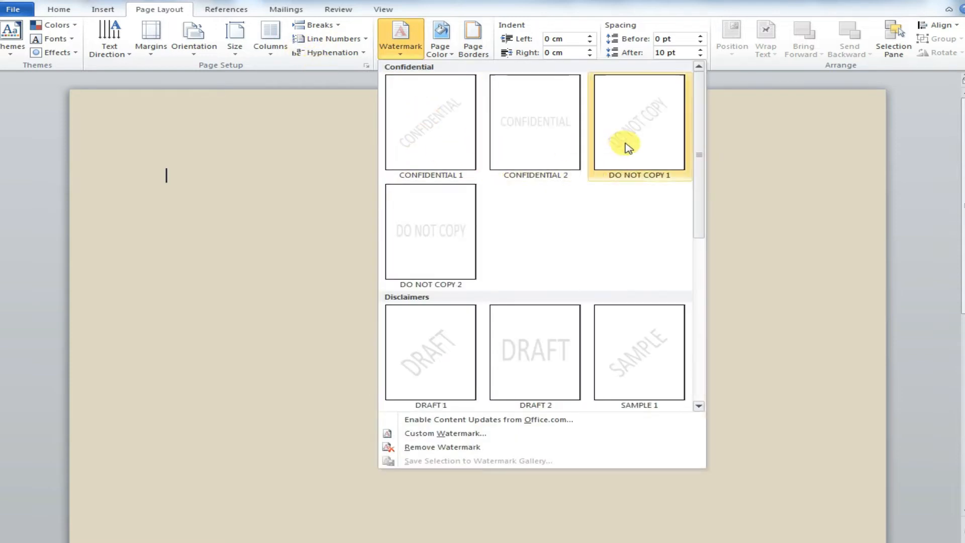
Step: Apply the CONFIDENTIAL 1 watermark to the page
left_click(436, 139)
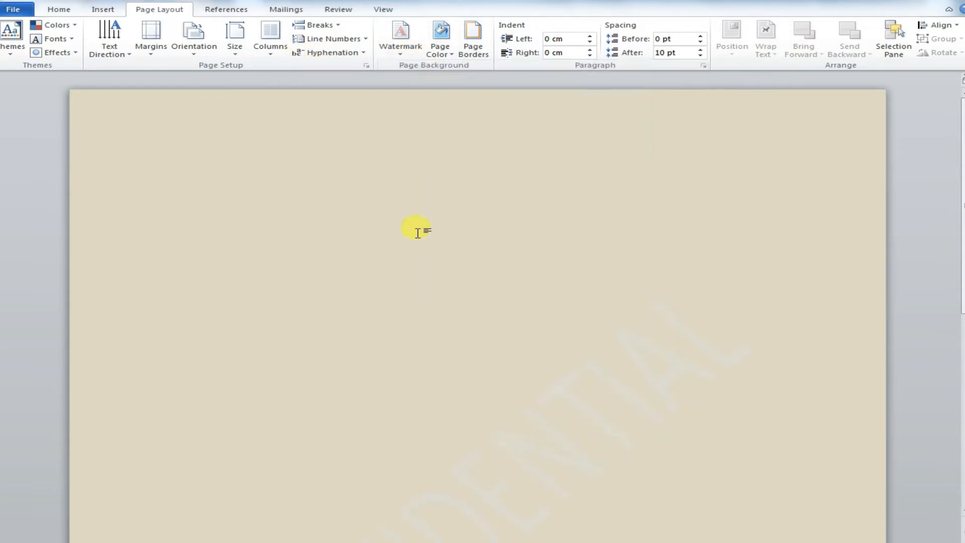
scroll(963, 228, "down", 5)
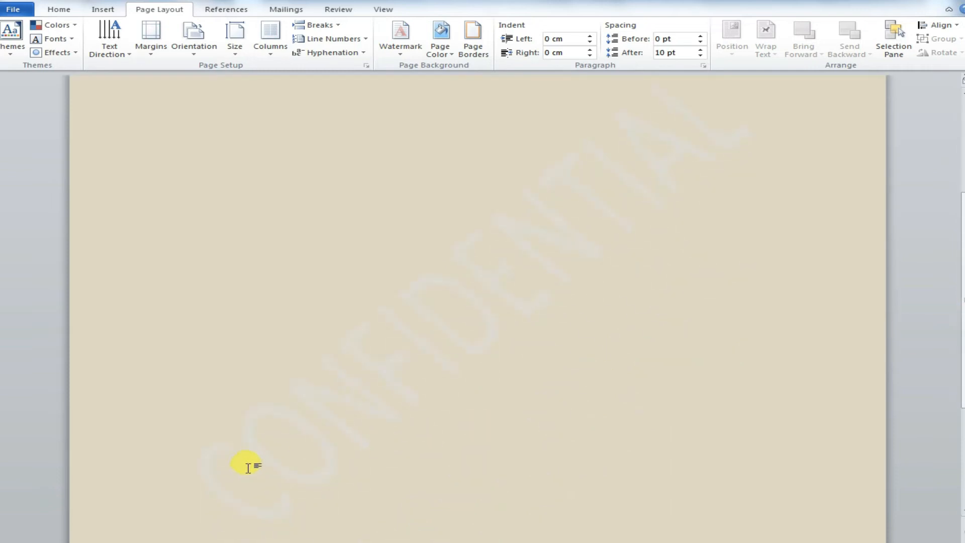
Step: Change the custom text watermark to read UNKNOWN ISSUES and apply it
left_click(401, 50)
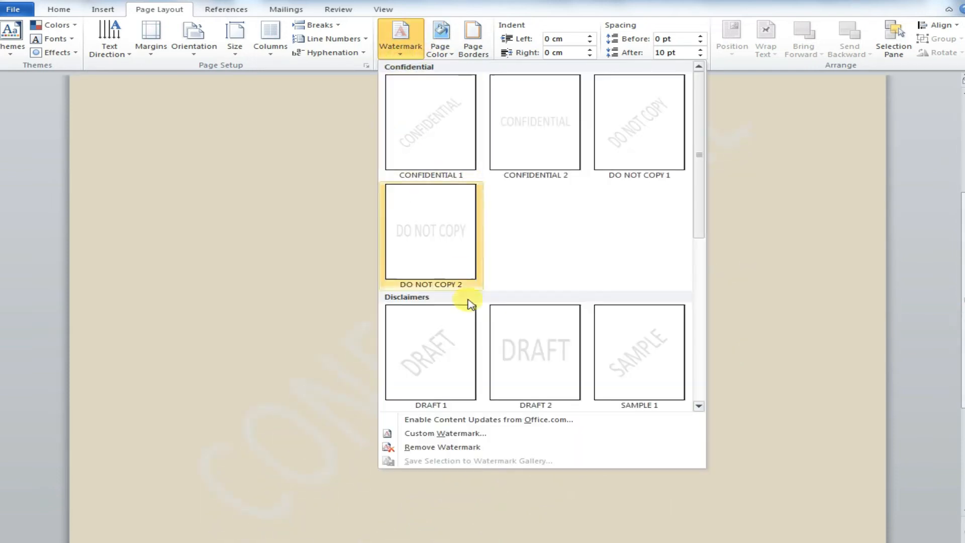
left_click(442, 433)
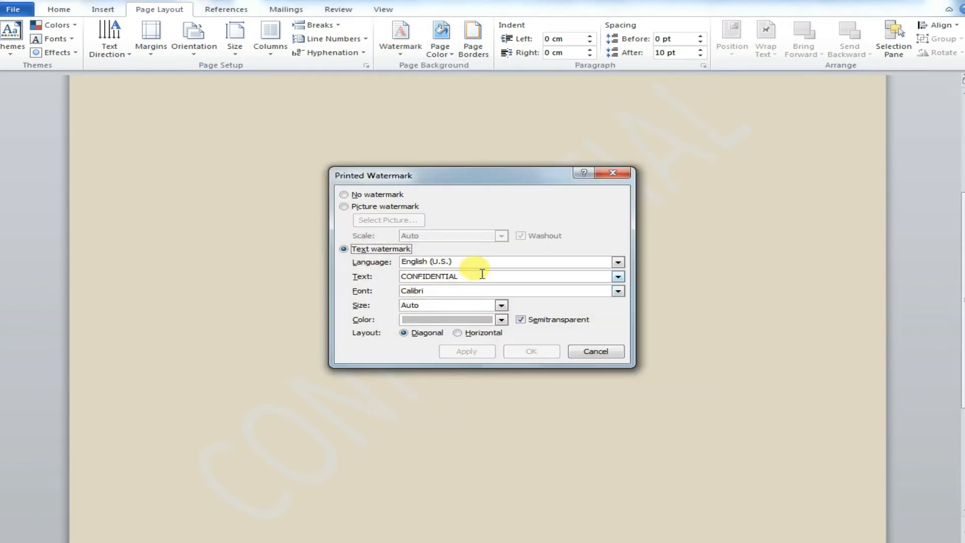
left_click_drag(484, 276, 396, 294)
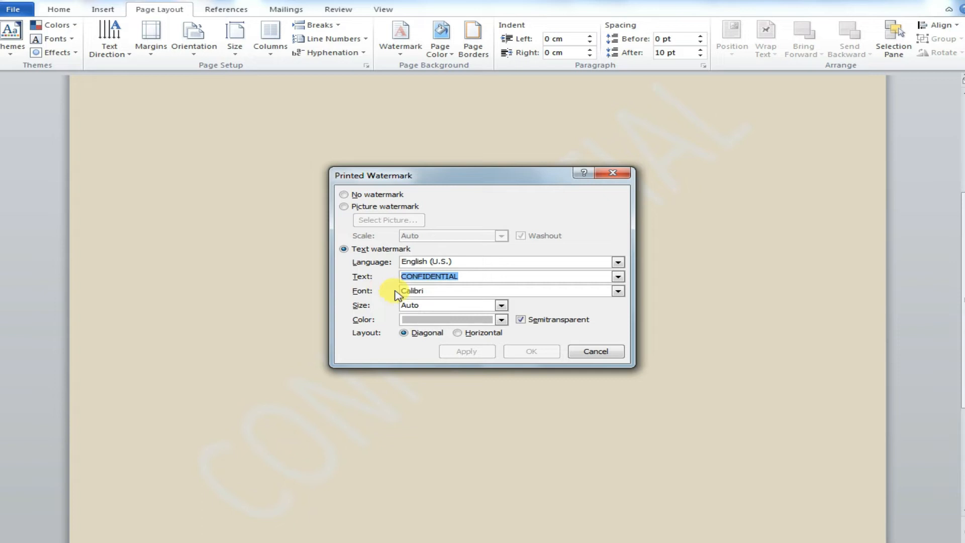
type("KNO")
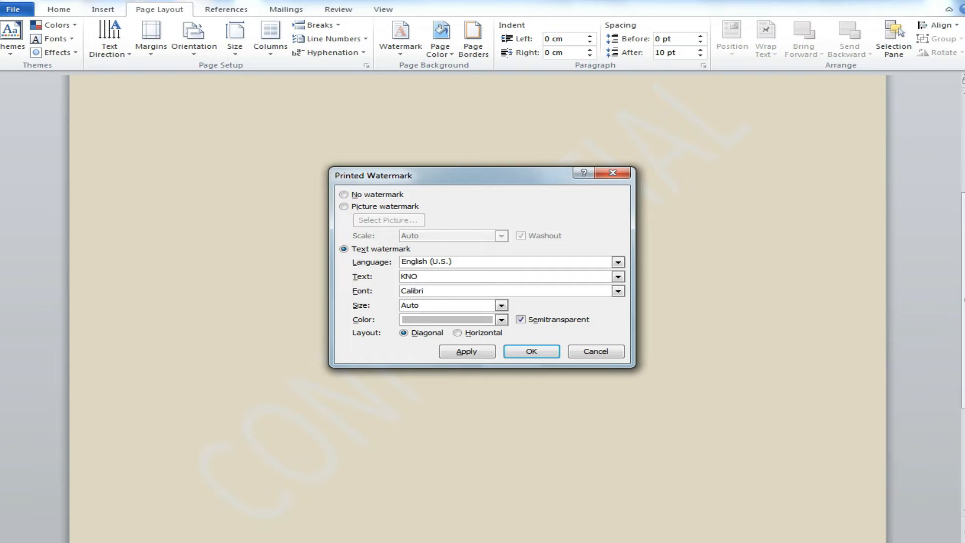
type("W")
key("BackSpace")
key("BackSpace")
key("BackSpace")
key("BackSpace")
type("U")
left_click(453, 351)
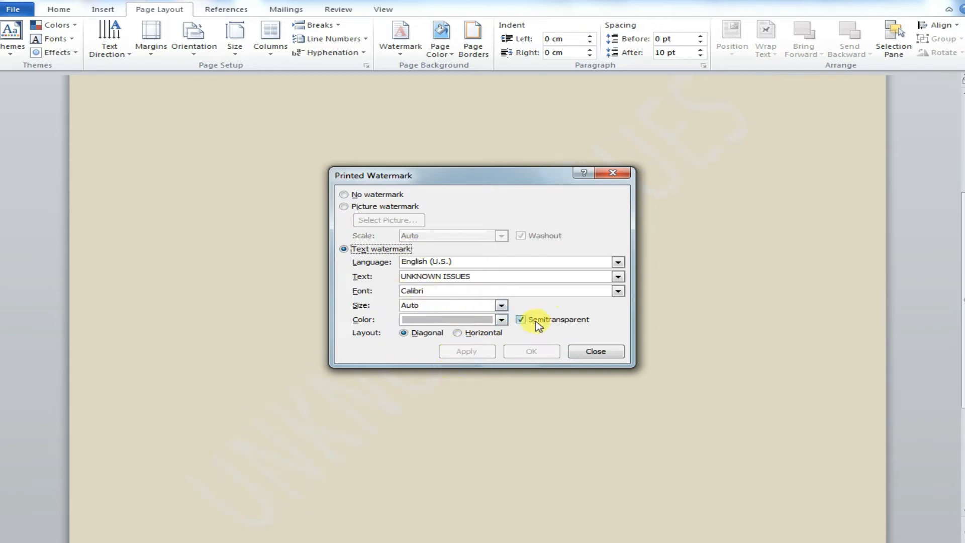
Step: Set the watermark text colour to red and confirm
left_click(502, 320)
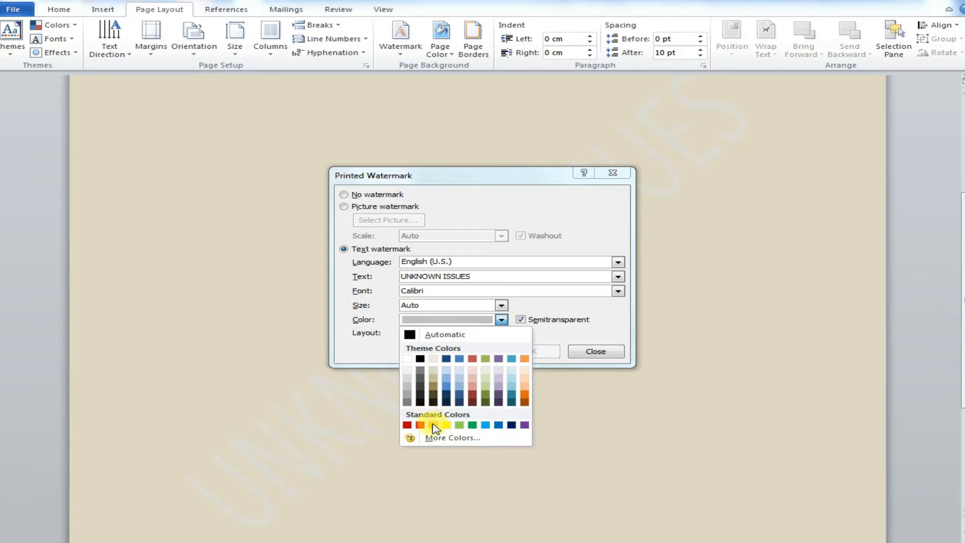
left_click(407, 425)
left_click(532, 348)
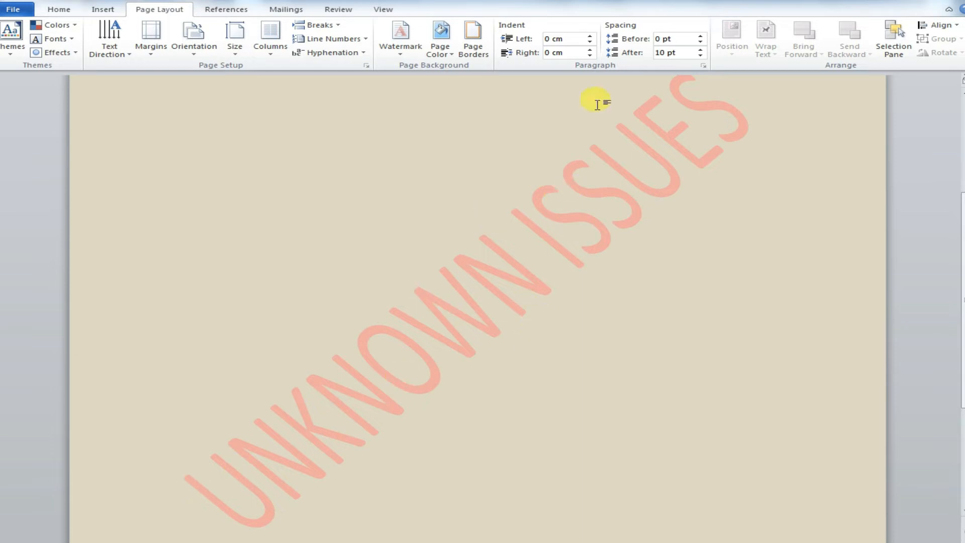
Step: Set the custom watermark's font size to 48
left_click_drag(963, 328, 961, 282)
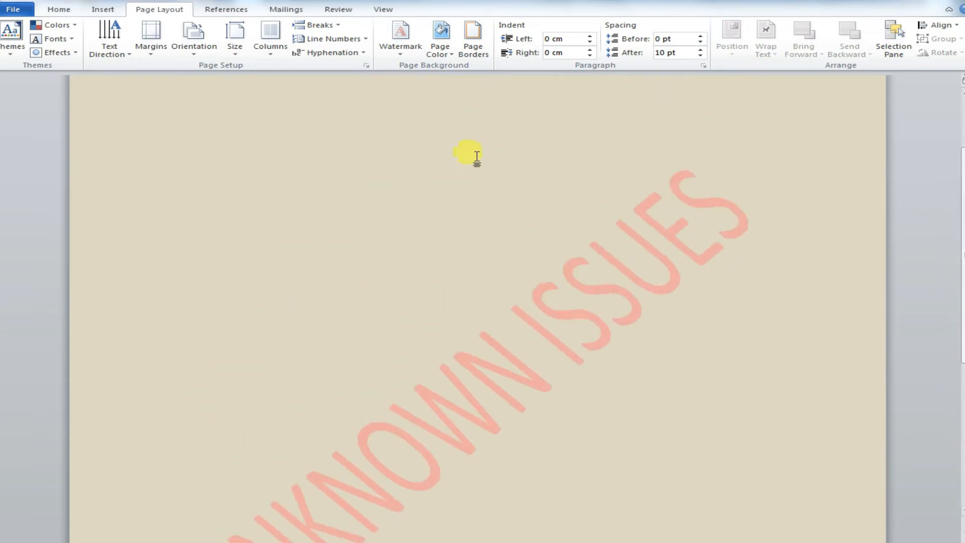
left_click(416, 48)
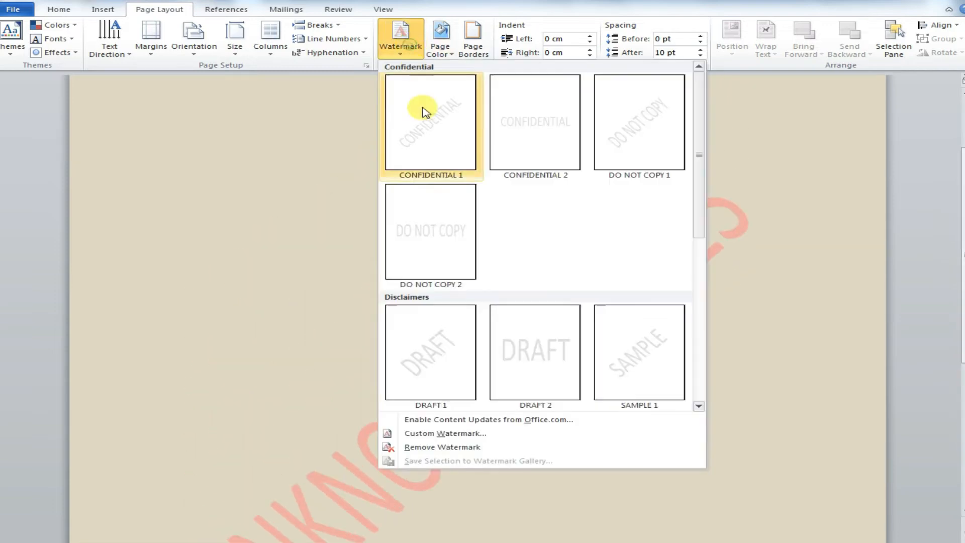
left_click(446, 433)
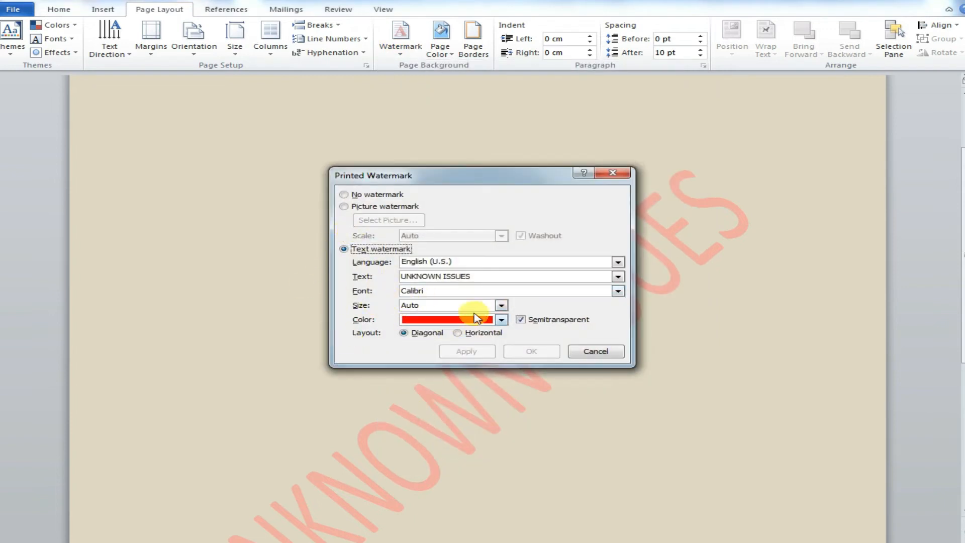
left_click(502, 305)
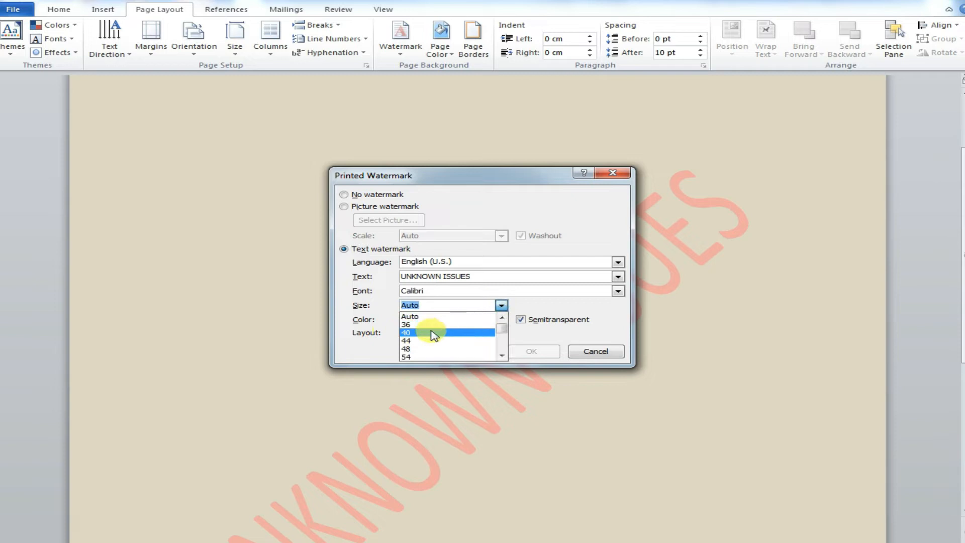
left_click(415, 354)
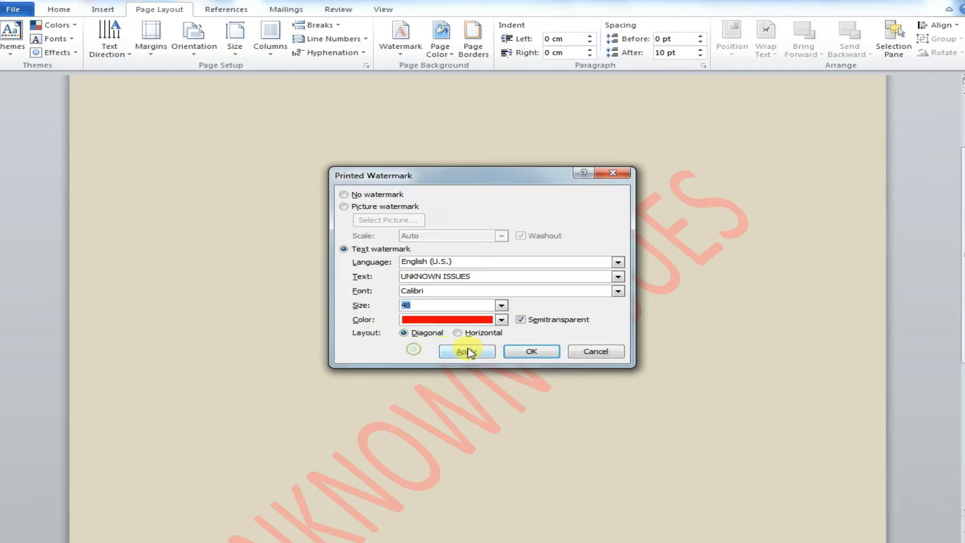
left_click(533, 351)
Step: Remove the watermark from the page
left_click_drag(964, 228, 962, 173)
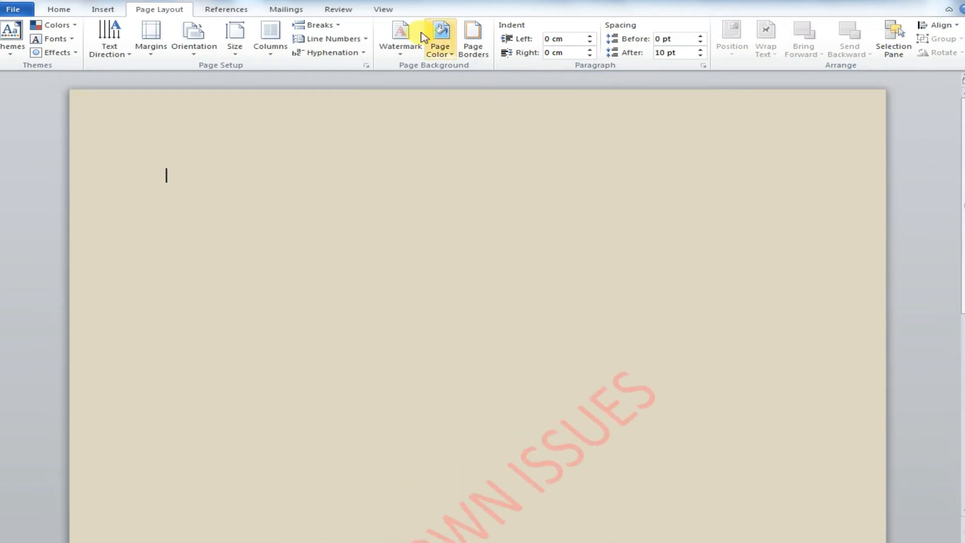
left_click(399, 33)
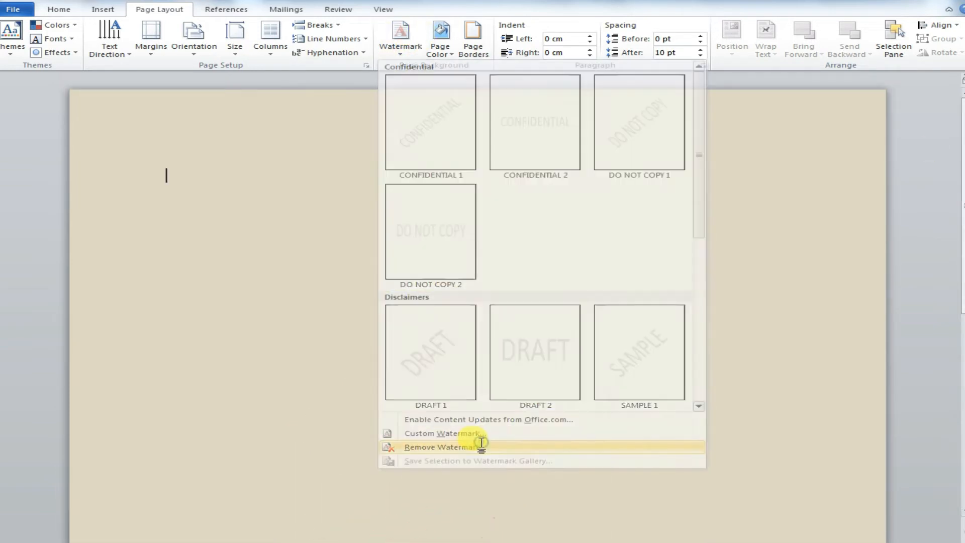
left_click(482, 445)
left_click(399, 39)
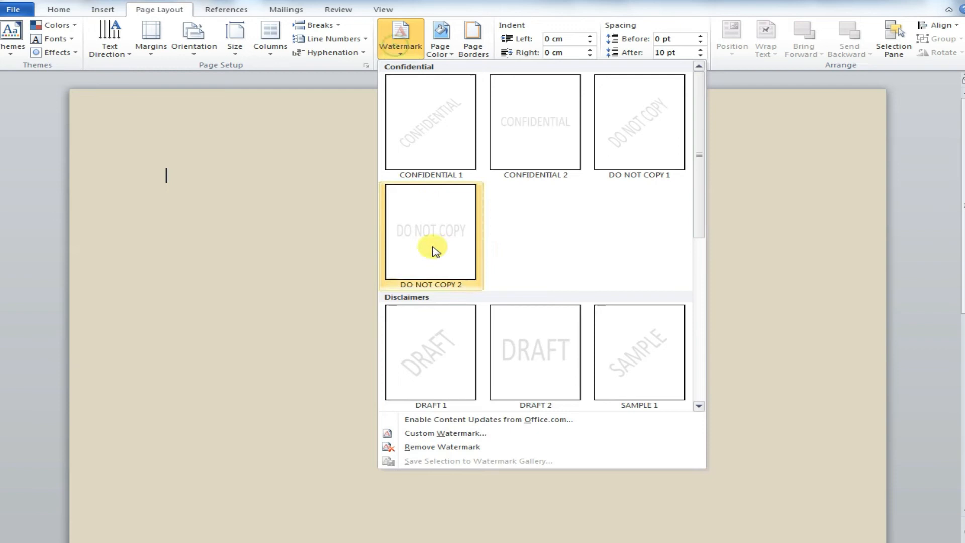
left_click(423, 433)
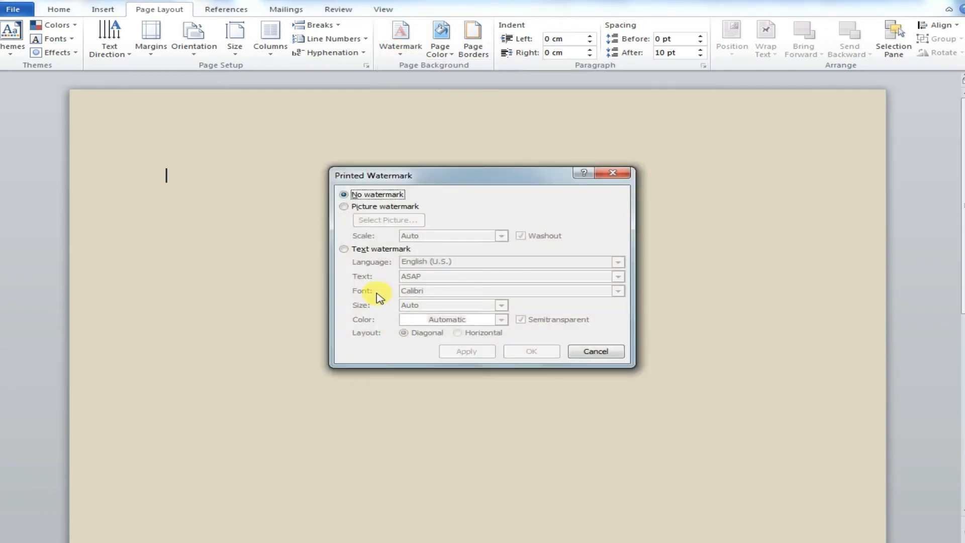
left_click(355, 207)
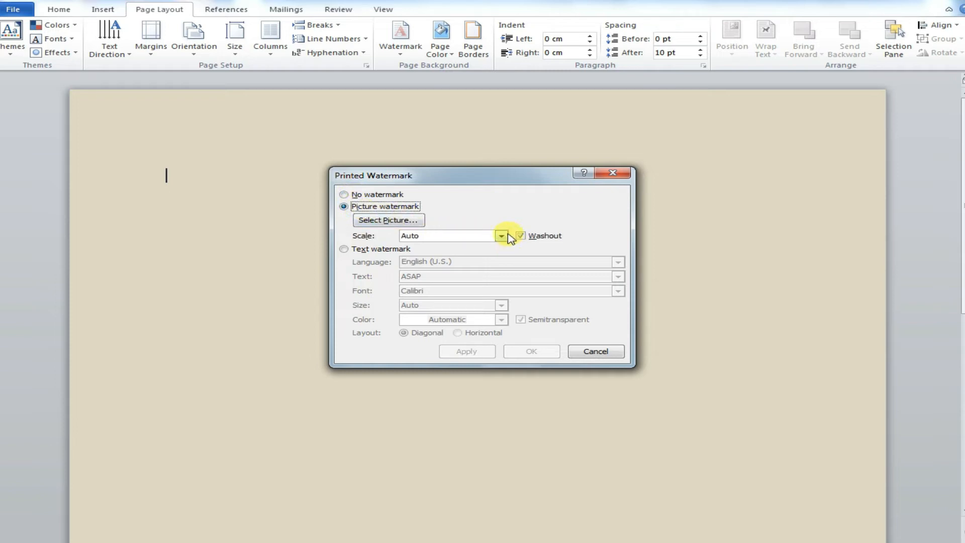
left_click(360, 195)
left_click(586, 352)
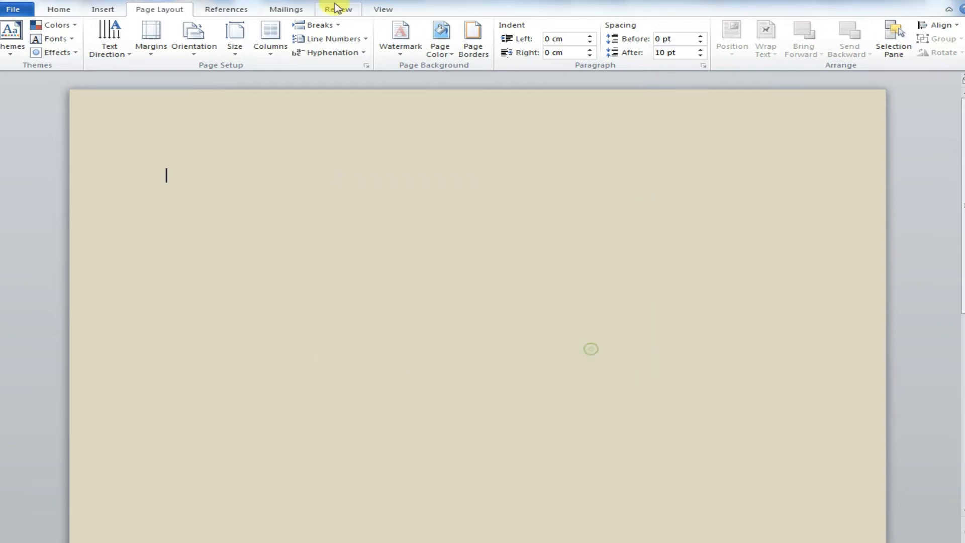
Step: Apply the DO NOT COPY 2 preset watermark to the page
left_click(402, 51)
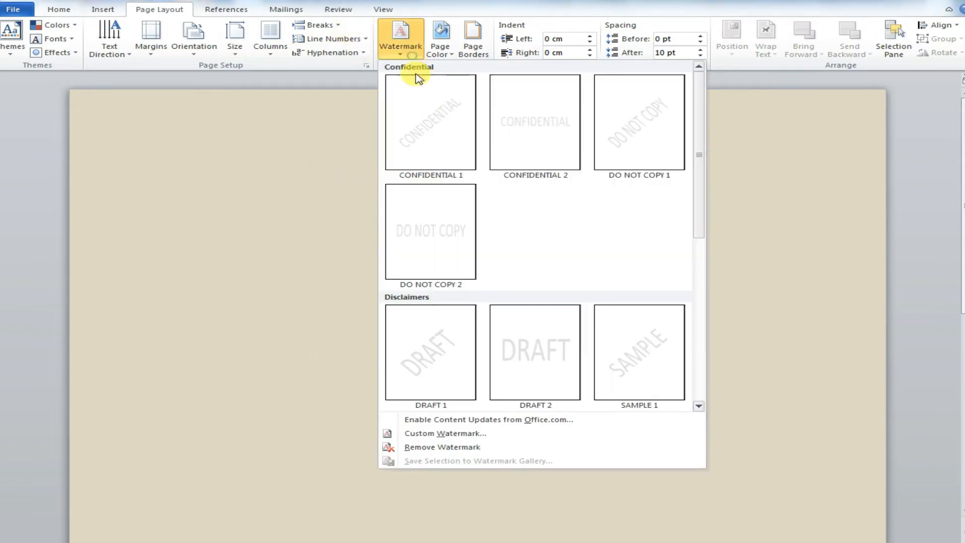
left_click(441, 247)
Step: Change the custom text watermark to read Unknown Issues in green and apply it
left_click(401, 38)
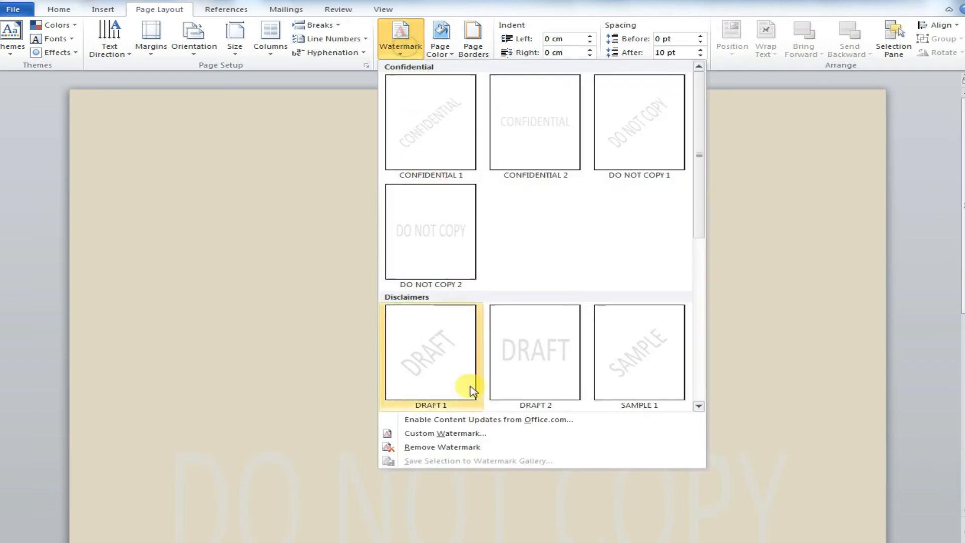
left_click(468, 436)
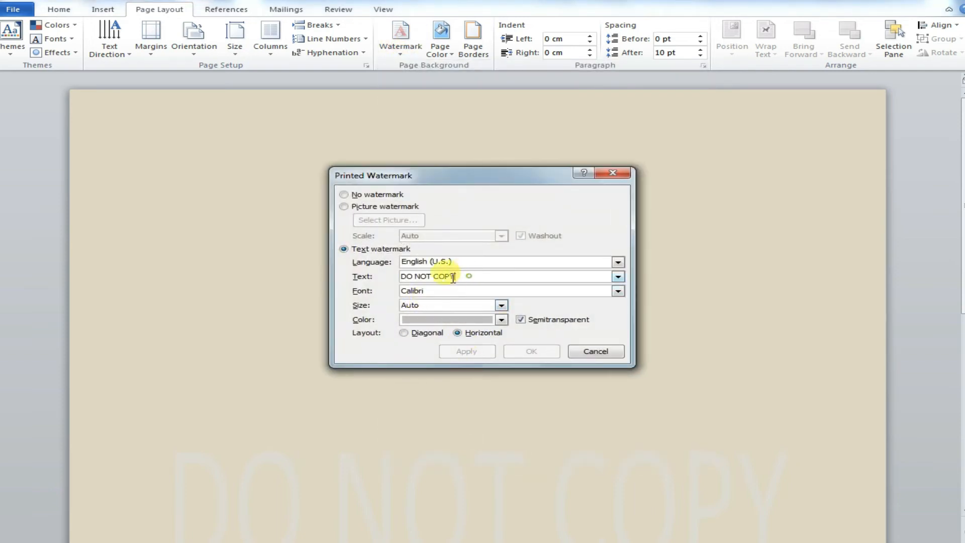
left_click_drag(502, 274, 389, 272)
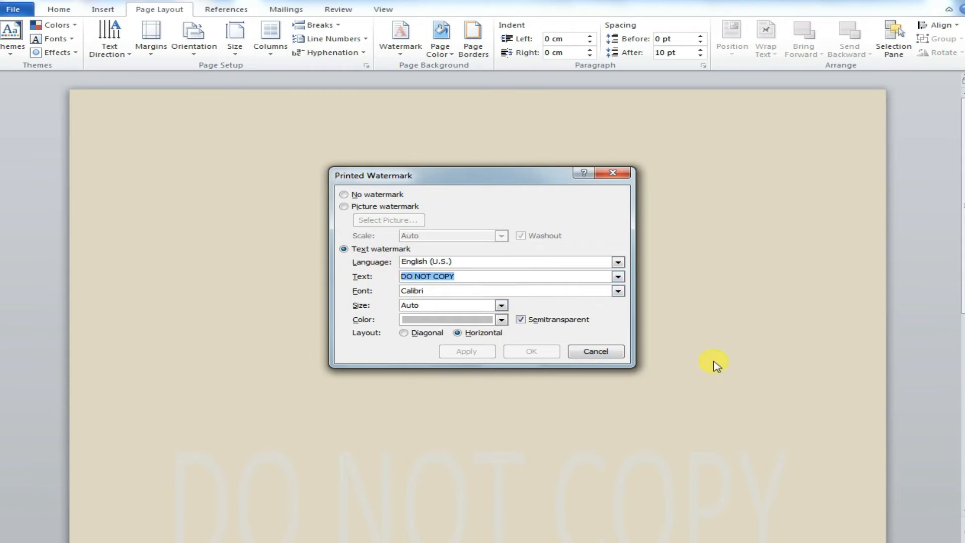
type("Unknown Issues")
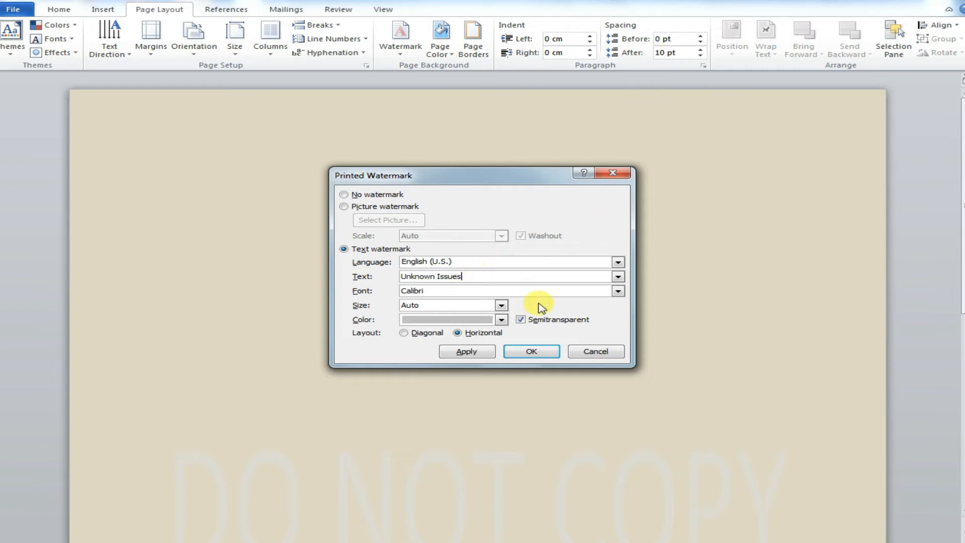
left_click(502, 321)
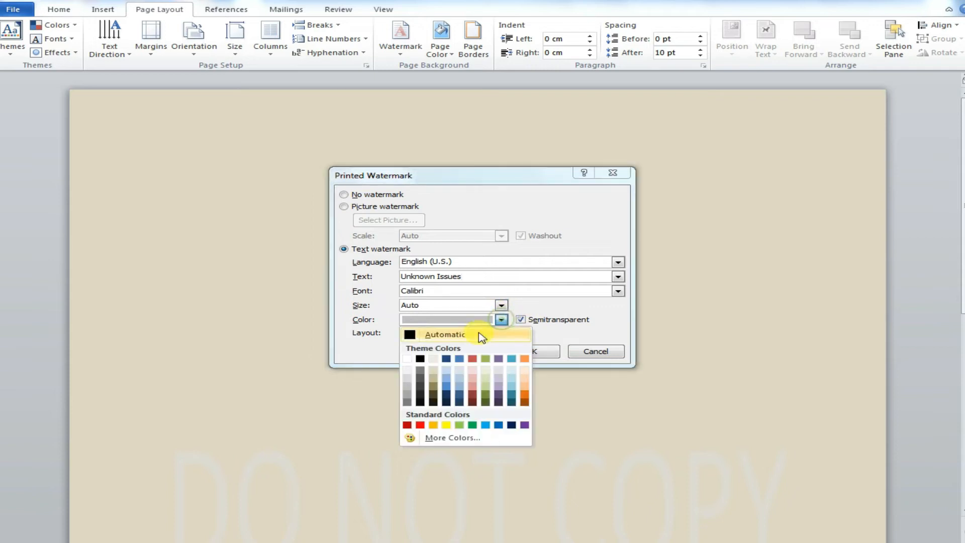
left_click(472, 426)
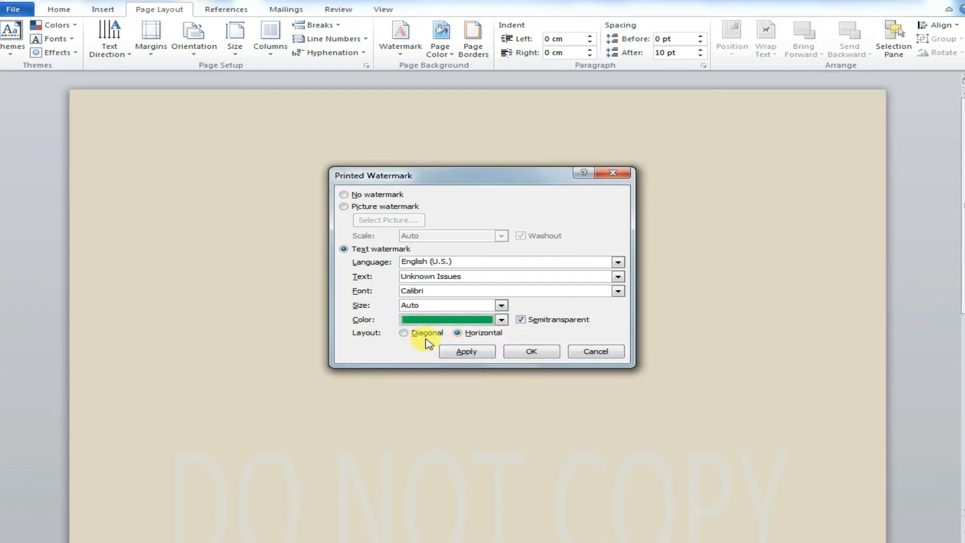
left_click(464, 352)
left_click(603, 351)
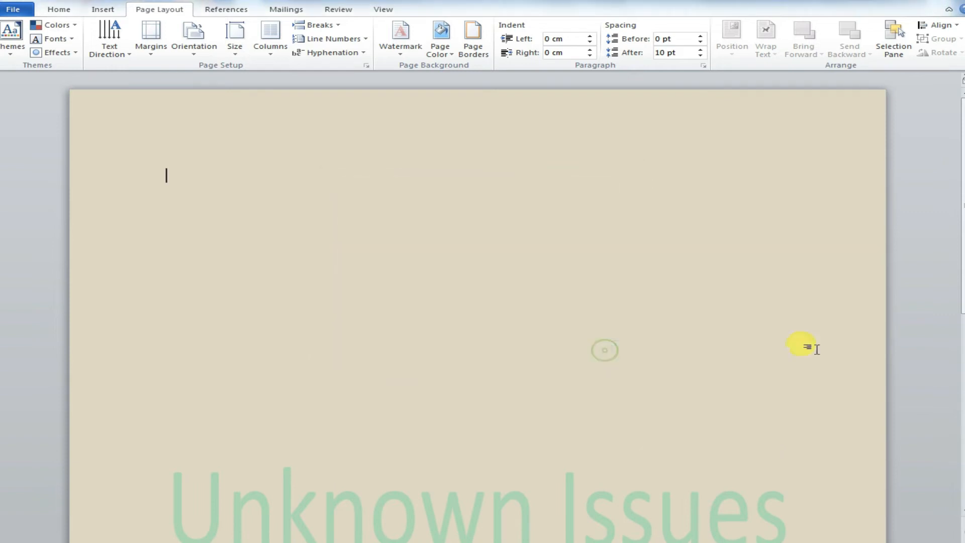
left_click_drag(964, 280, 962, 382)
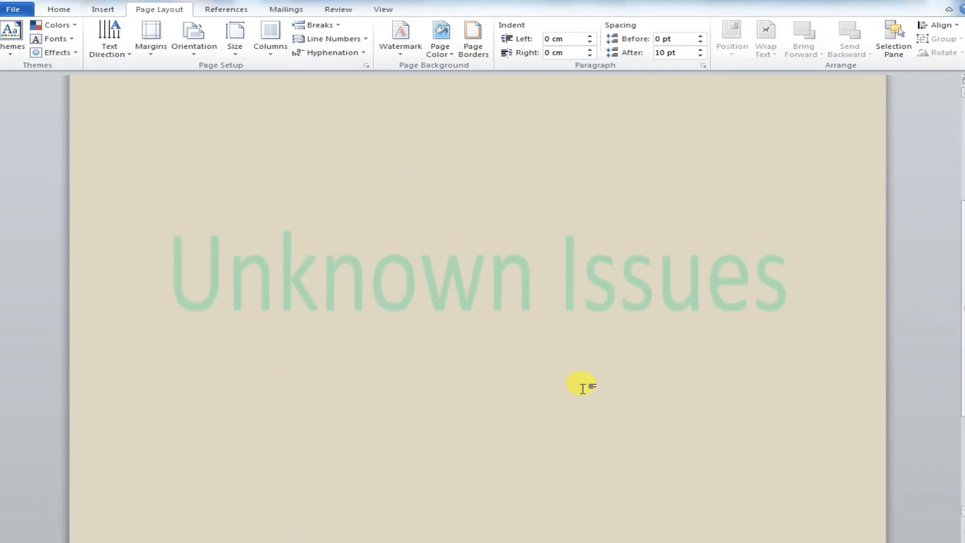
left_click(402, 45)
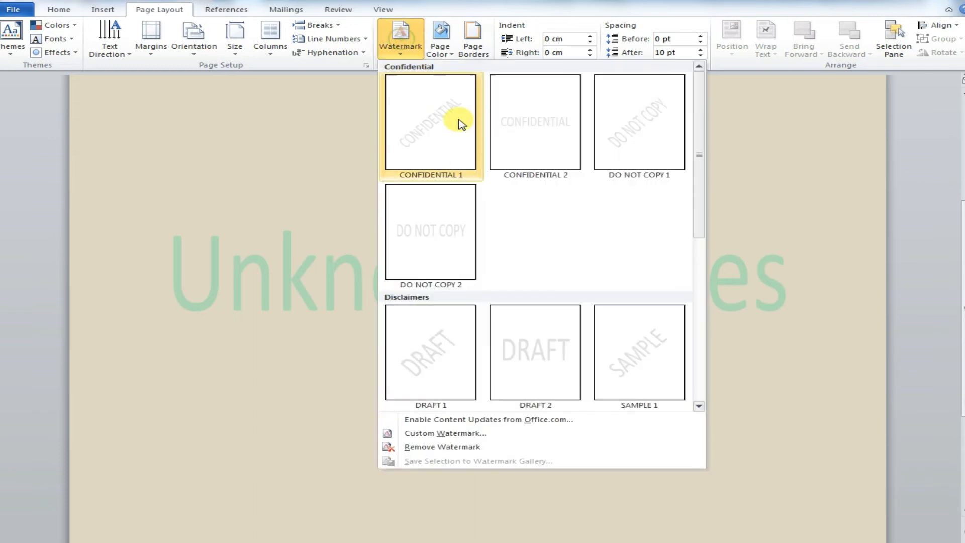
left_click(444, 435)
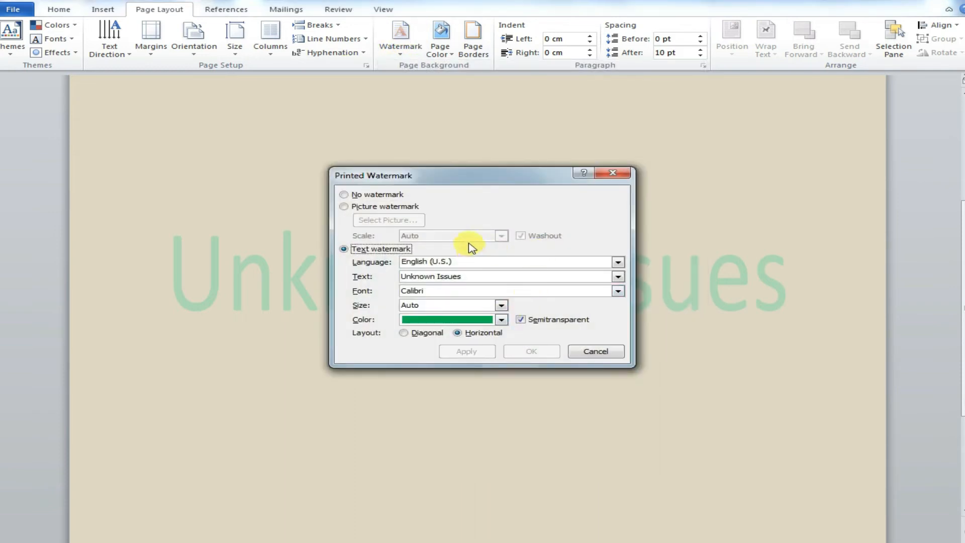
left_click(360, 208)
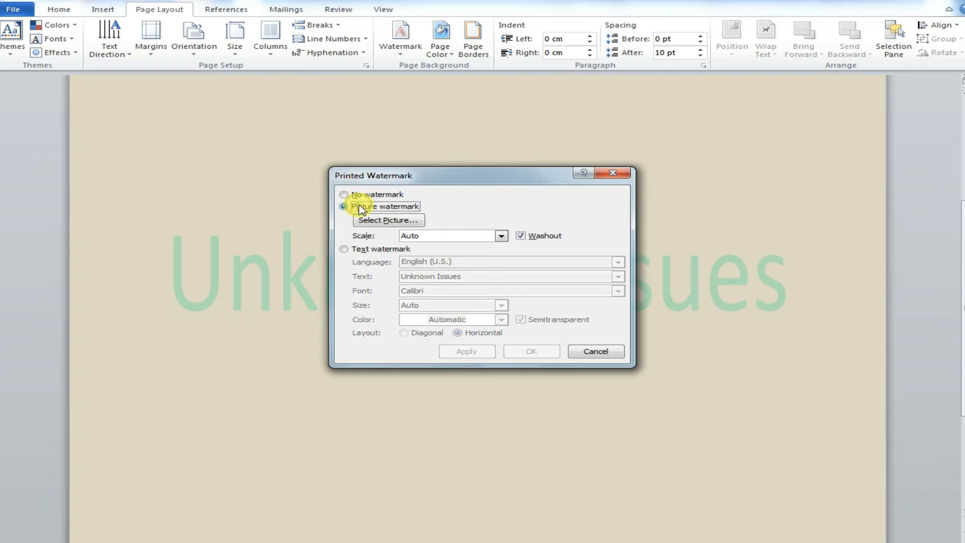
left_click(522, 239)
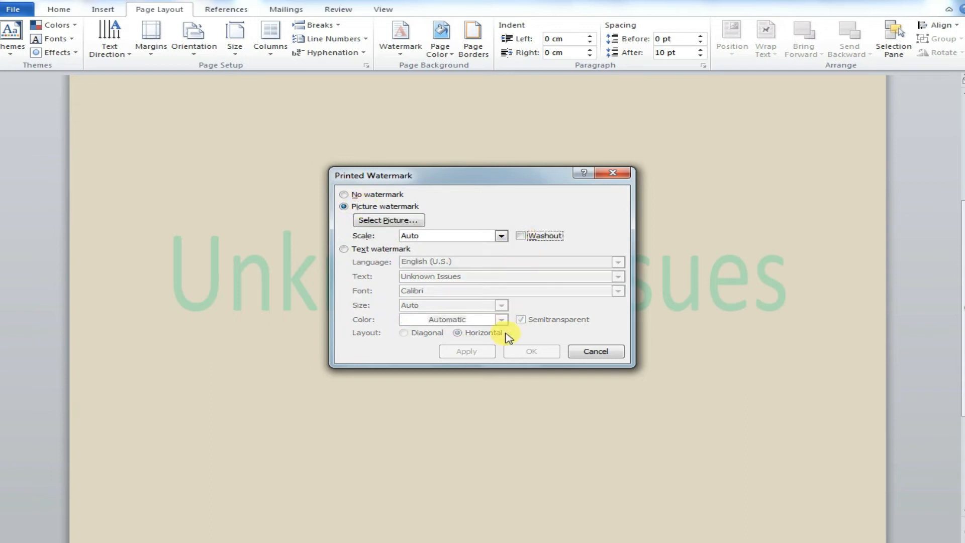
left_click(587, 352)
Step: Set a picture watermark using the image 1.jpg from the Pictures library
left_click(462, 318)
scroll(309, 281, "up", 3)
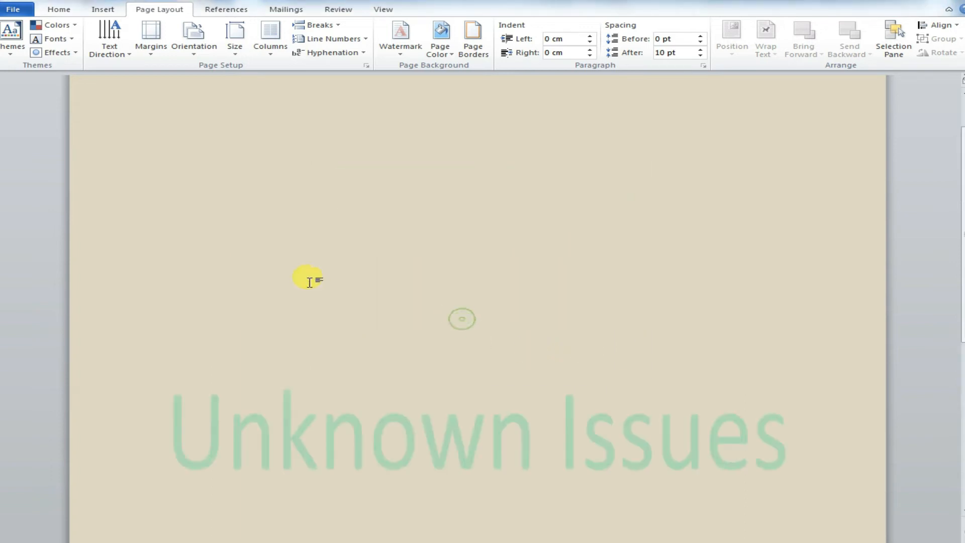
left_click_drag(963, 252, 384, 307)
left_click(398, 38)
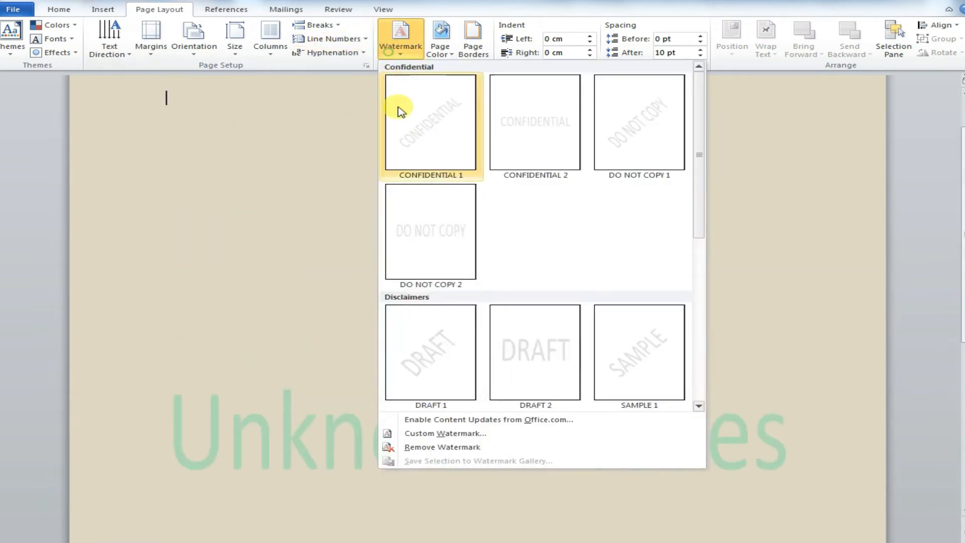
left_click(439, 434)
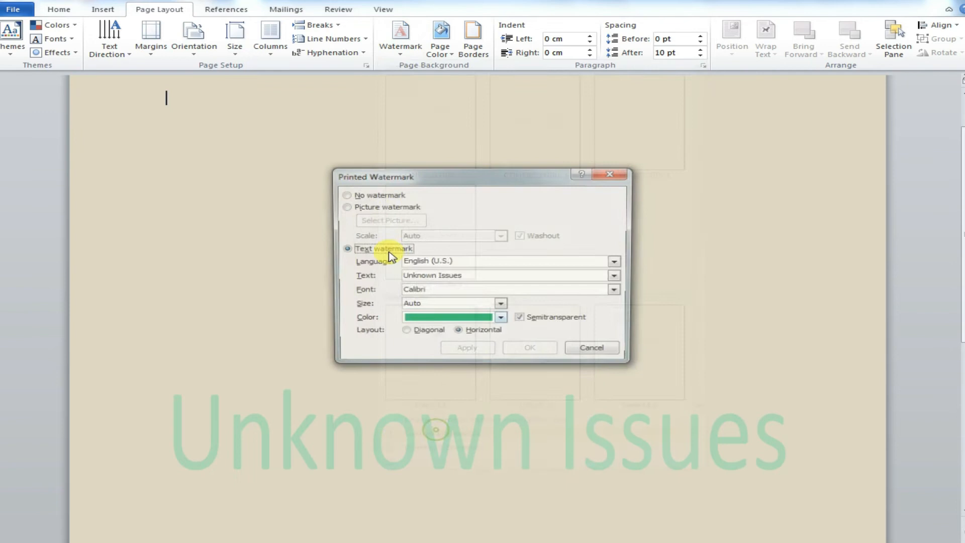
left_click(360, 207)
left_click(385, 220)
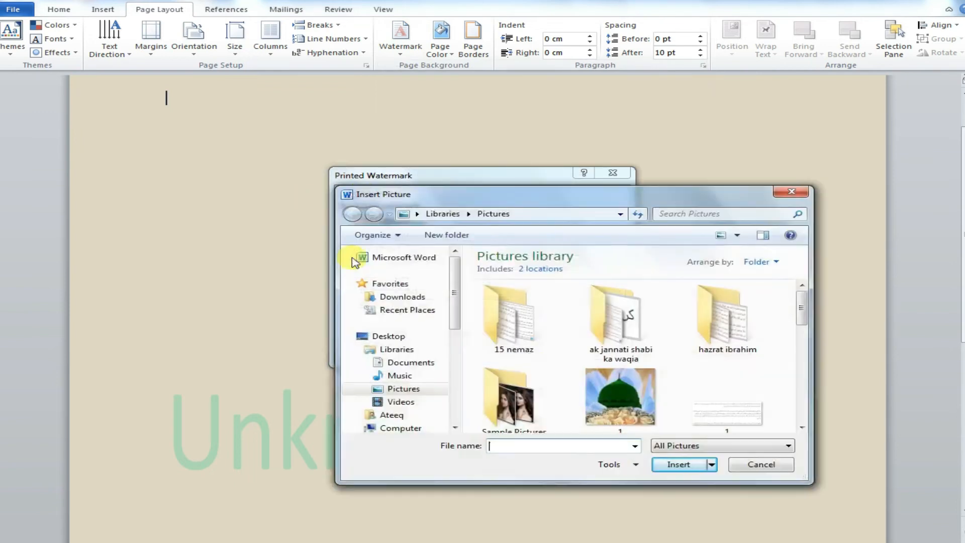
left_click(619, 400)
left_click(682, 462)
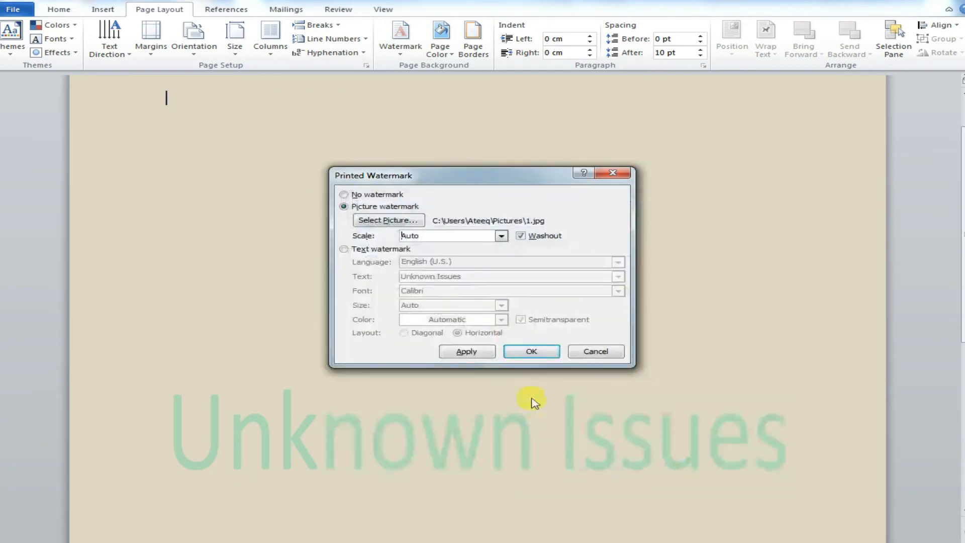
left_click(530, 352)
Step: Turn off washout for the picture watermark and confirm
left_click_drag(964, 281, 964, 322)
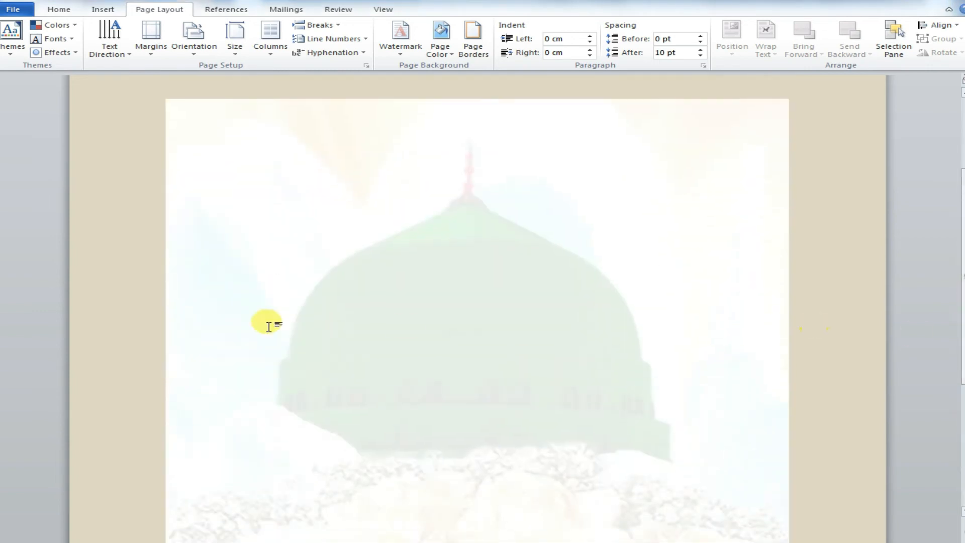
left_click(400, 48)
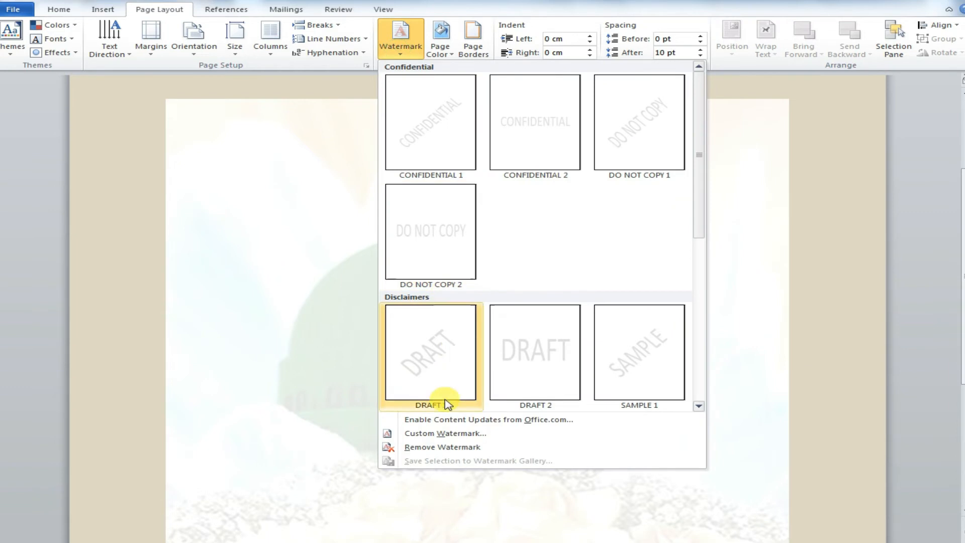
left_click(431, 434)
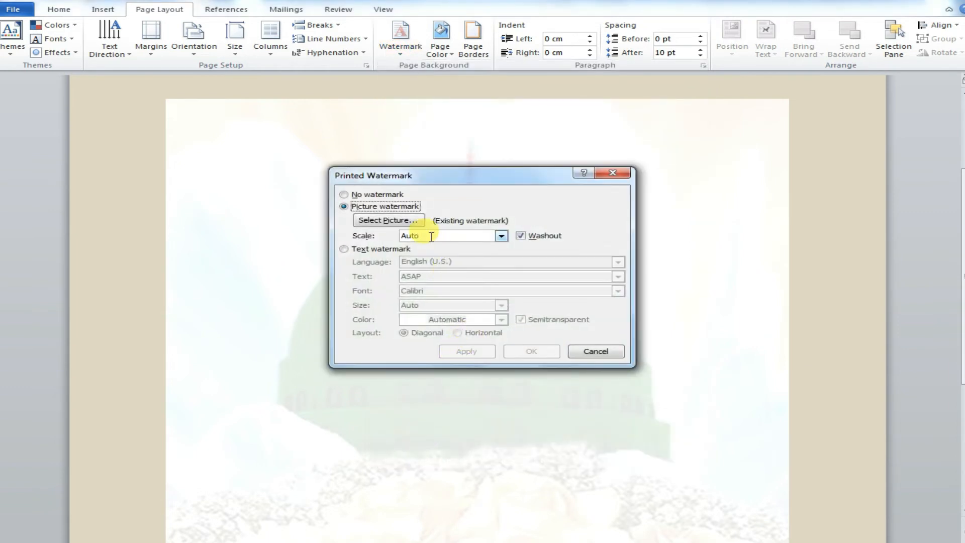
left_click(522, 236)
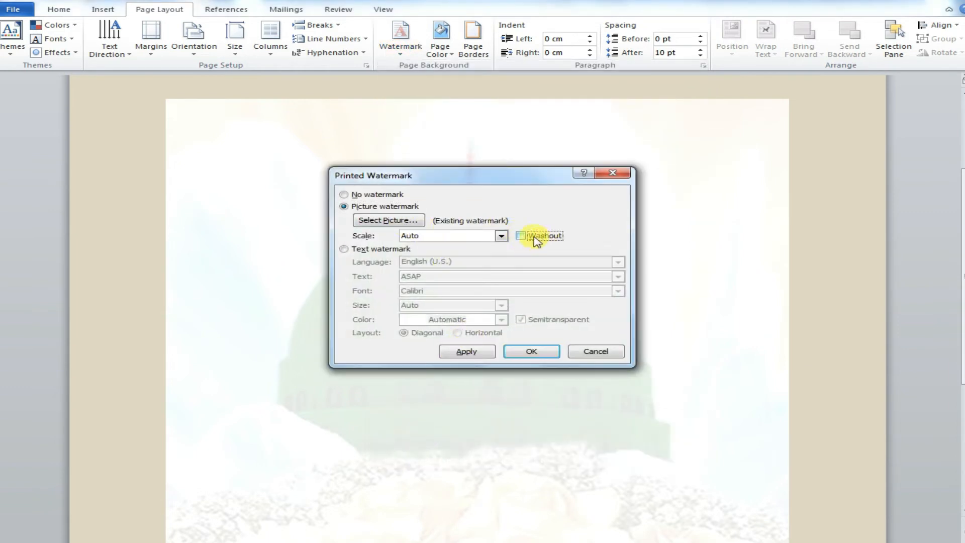
left_click(532, 351)
Step: Set the picture watermark's scale to 200% and confirm
mouse_move(964, 298)
left_mouse_down()
mouse_move(963, 427)
mouse_move(963, 255)
mouse_move(964, 299)
left_mouse_up()
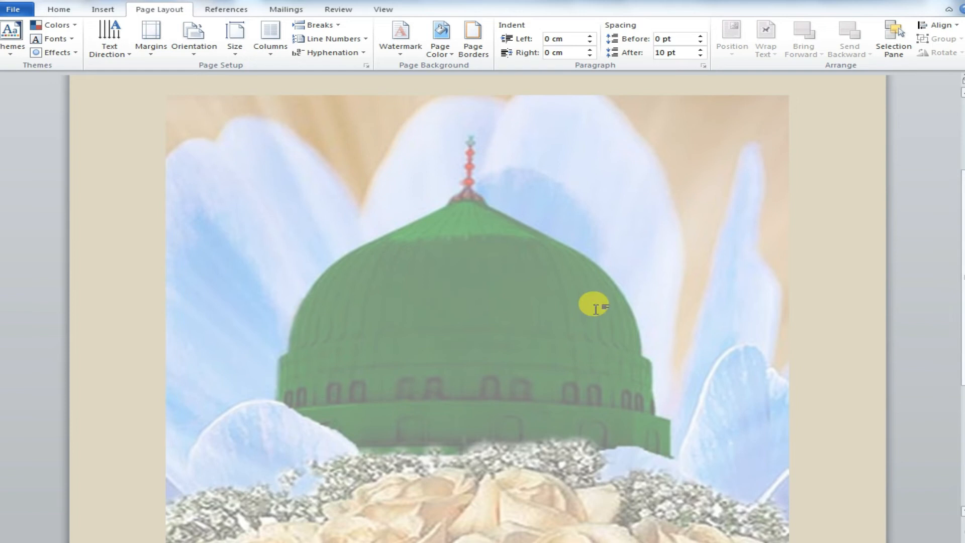
left_click(401, 37)
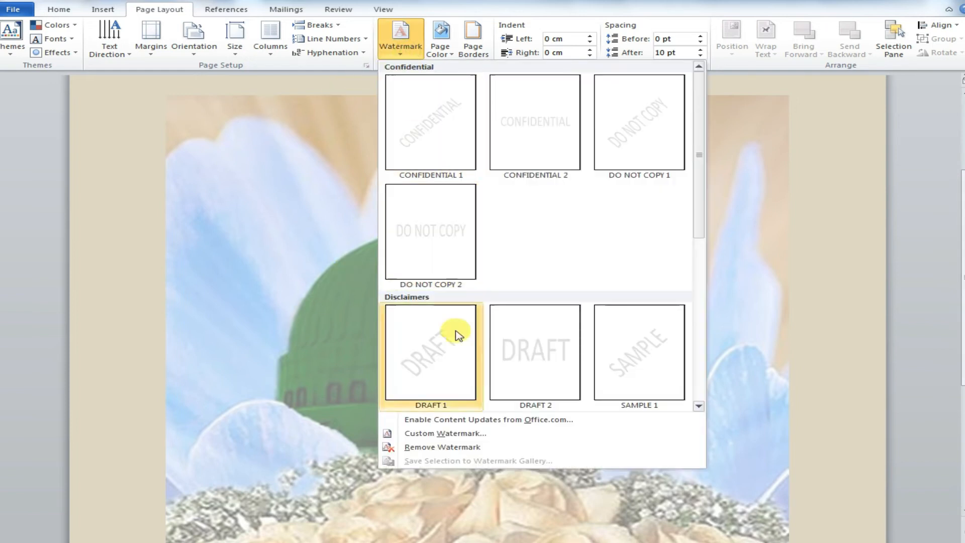
left_click(425, 433)
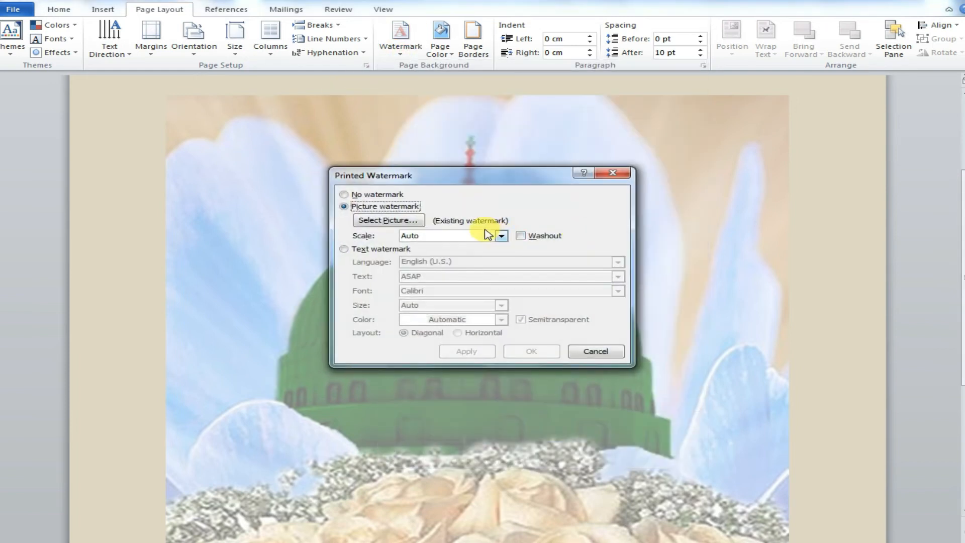
left_click(501, 237)
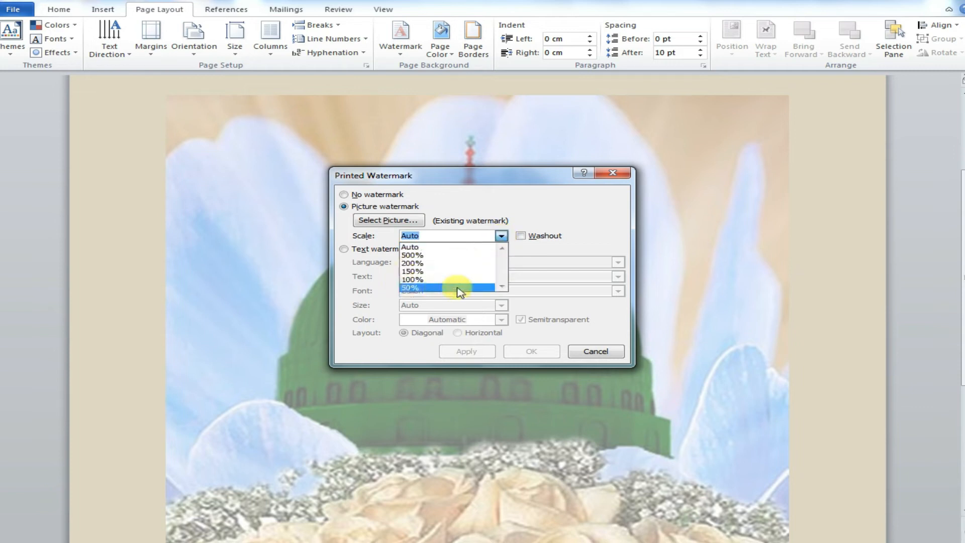
left_click(413, 263)
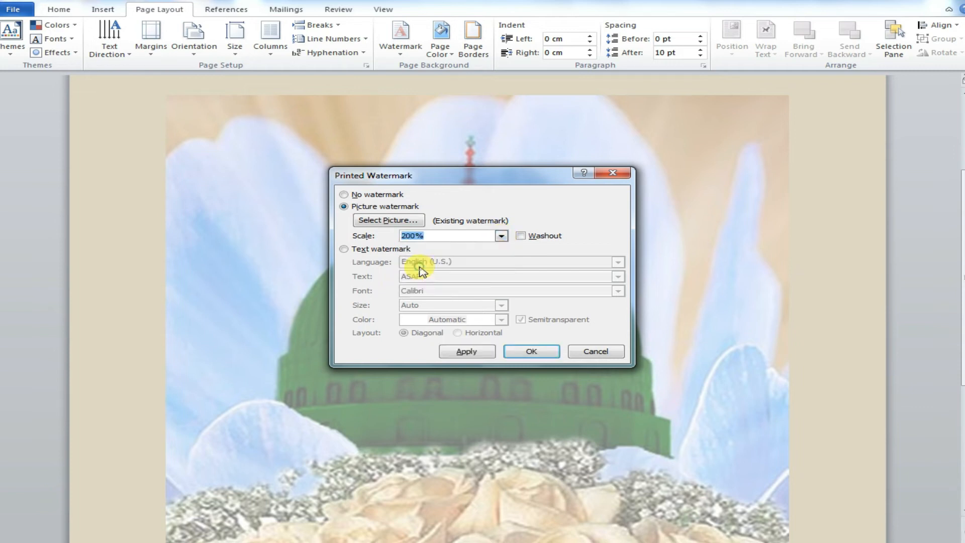
left_click(533, 351)
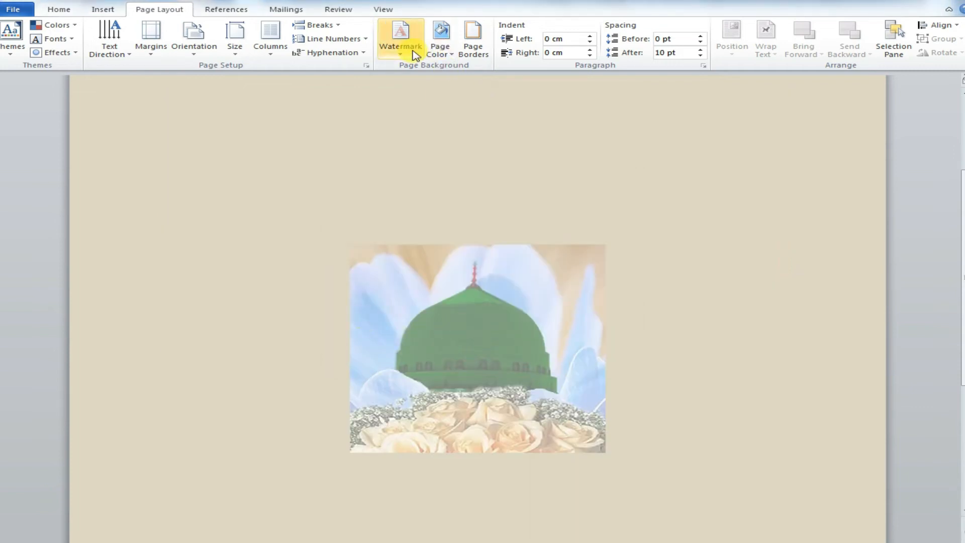
Step: Set the picture watermark's scale to 500% and confirm
left_click(402, 42)
left_click(446, 433)
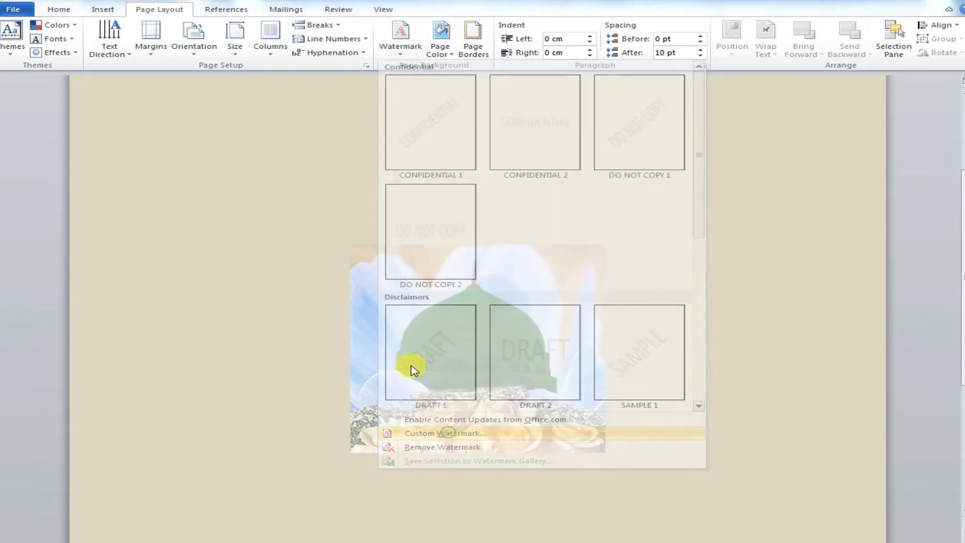
left_click(502, 236)
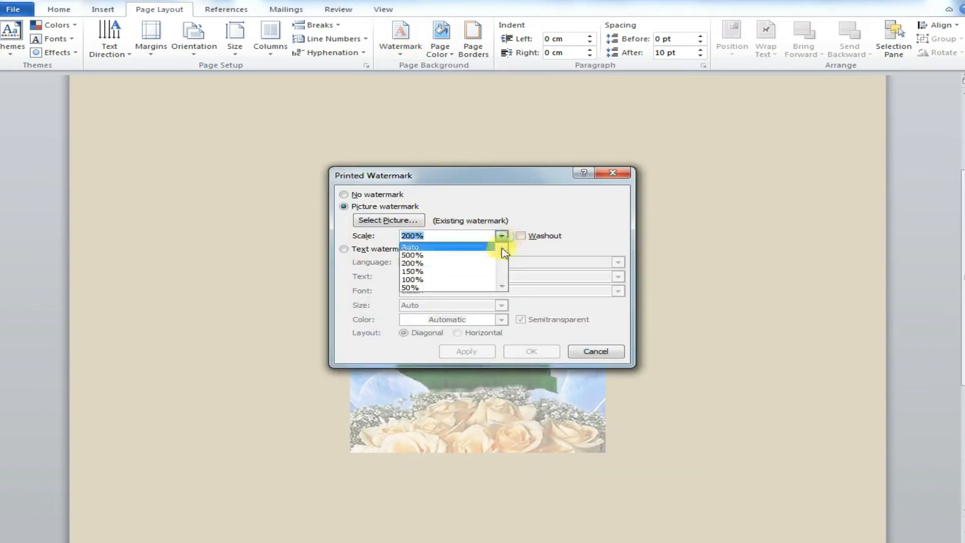
left_click(470, 256)
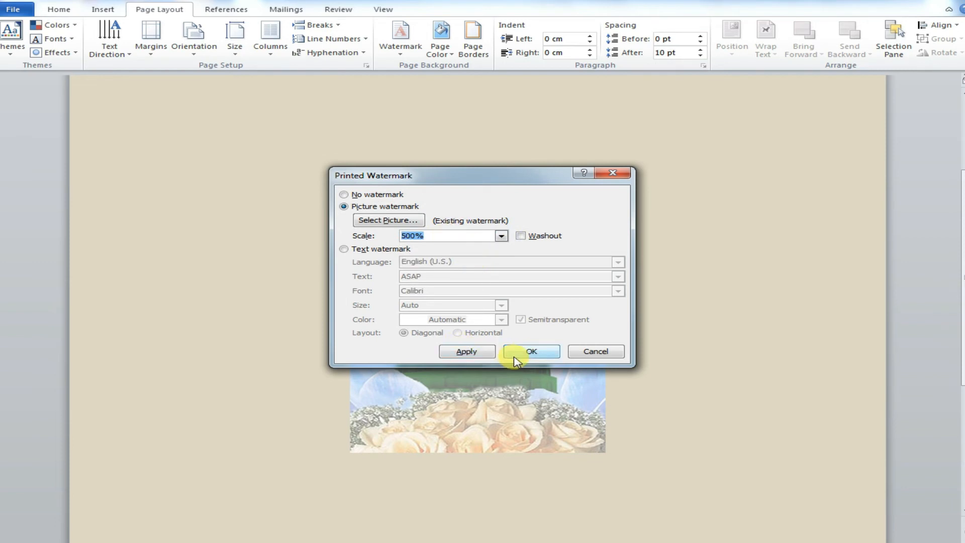
left_click(540, 351)
Step: Replace the picture watermark with the DO NOT COPY 2 preset watermark
left_click_drag(959, 285, 963, 226)
left_click(408, 57)
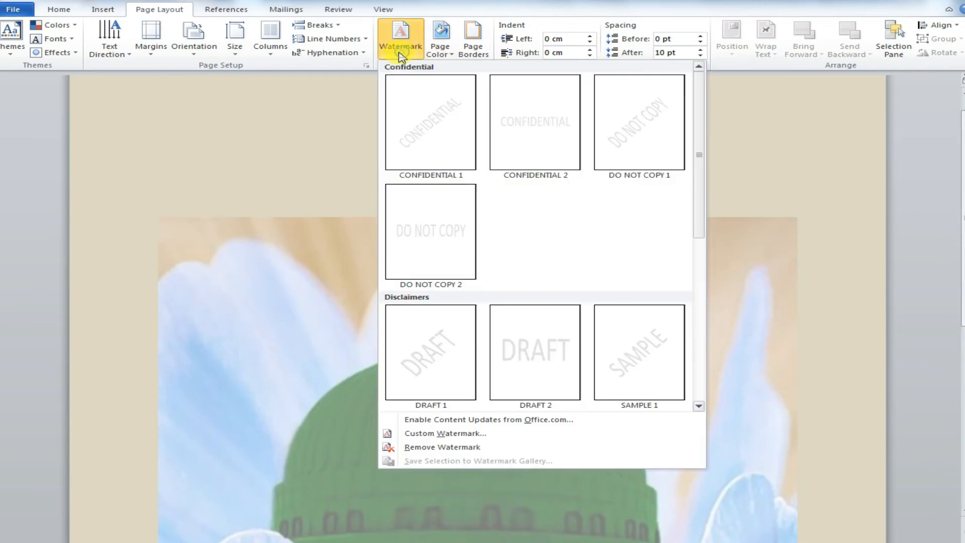
left_click(421, 226)
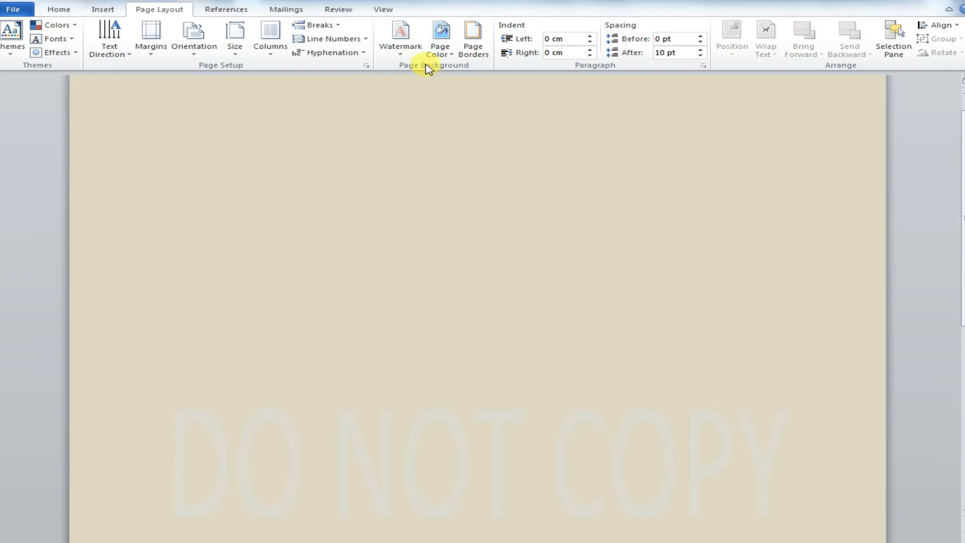
Step: Create a custom text watermark reading Unknown Issues in green
left_click(404, 48)
left_click(446, 433)
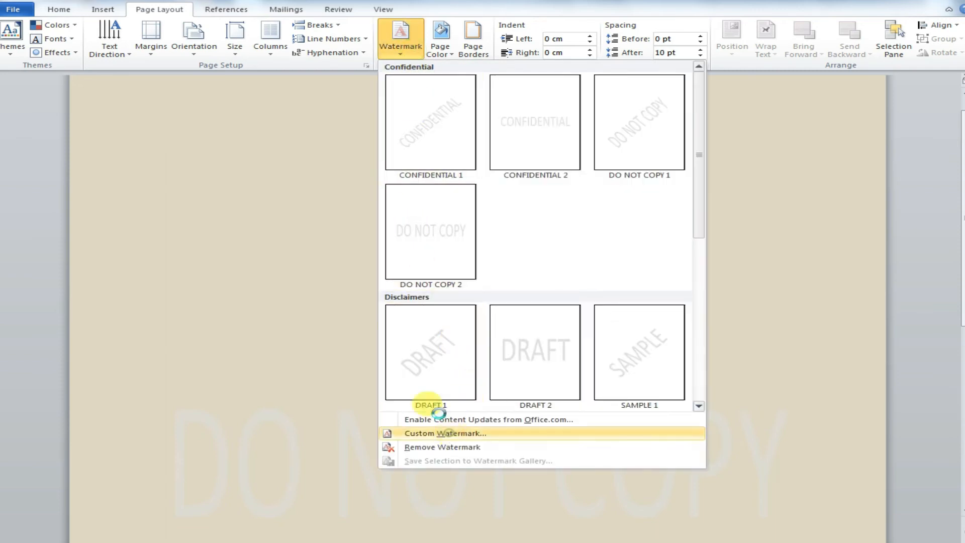
left_click(491, 273)
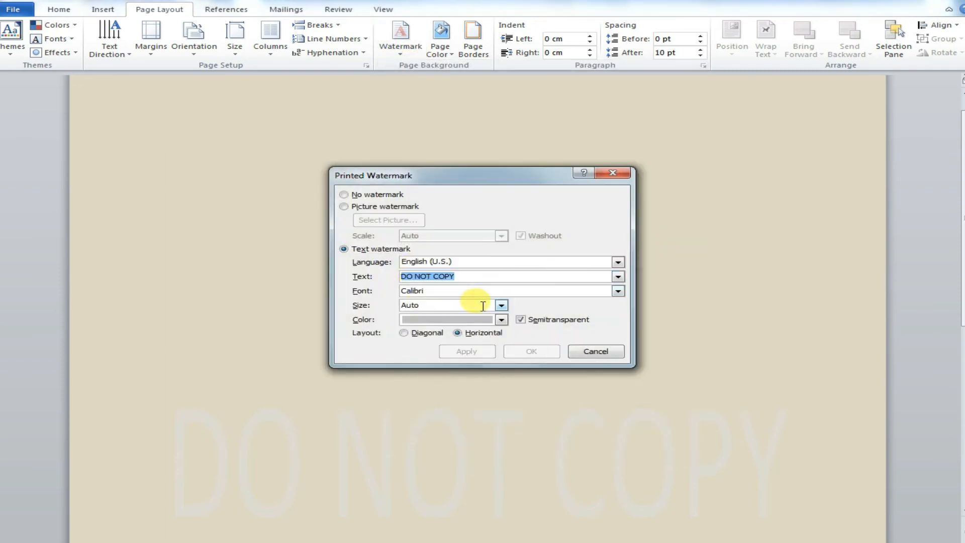
type("Unknown Issues")
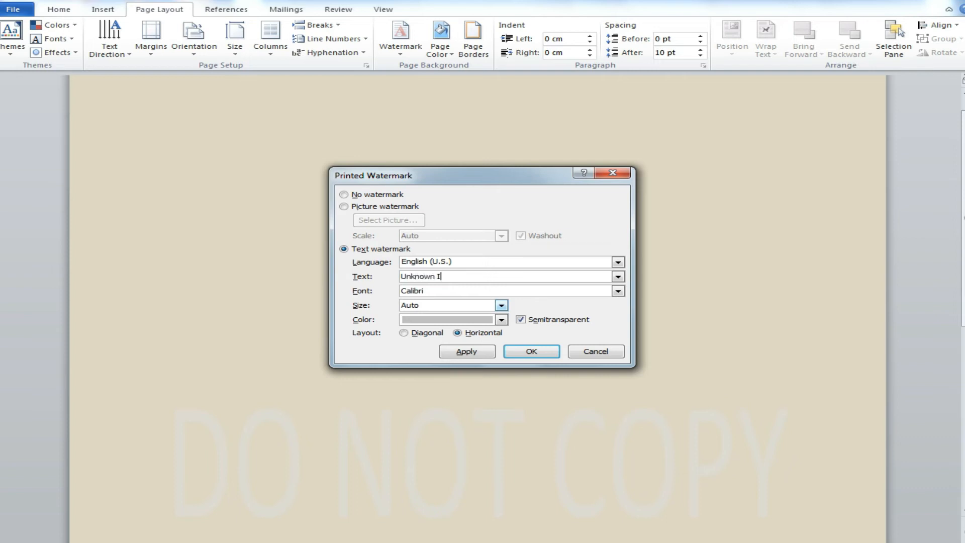
left_click(501, 320)
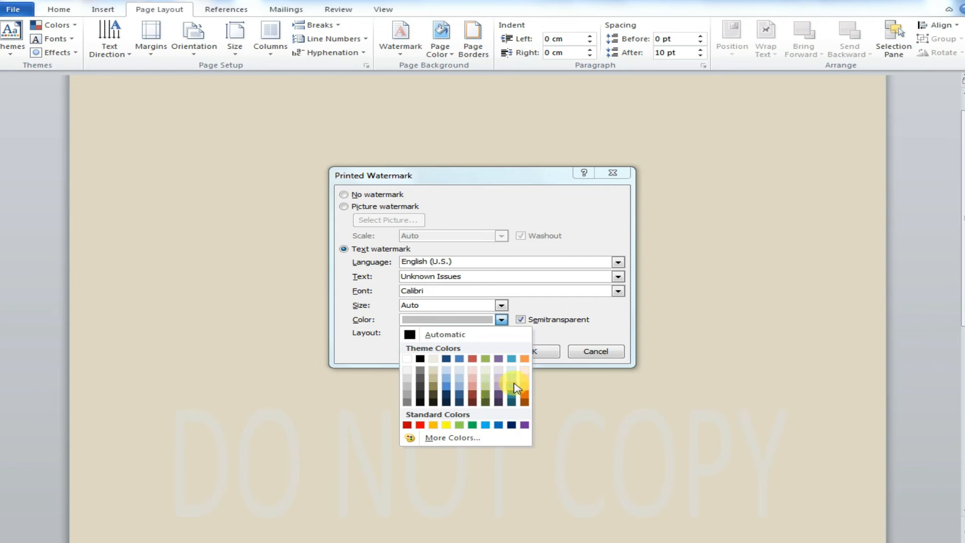
left_click(478, 425)
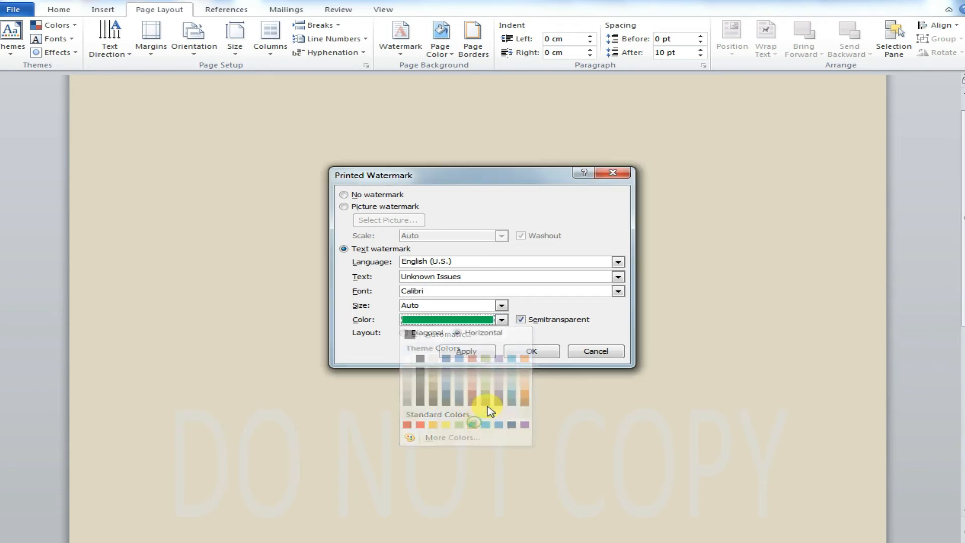
left_click(538, 352)
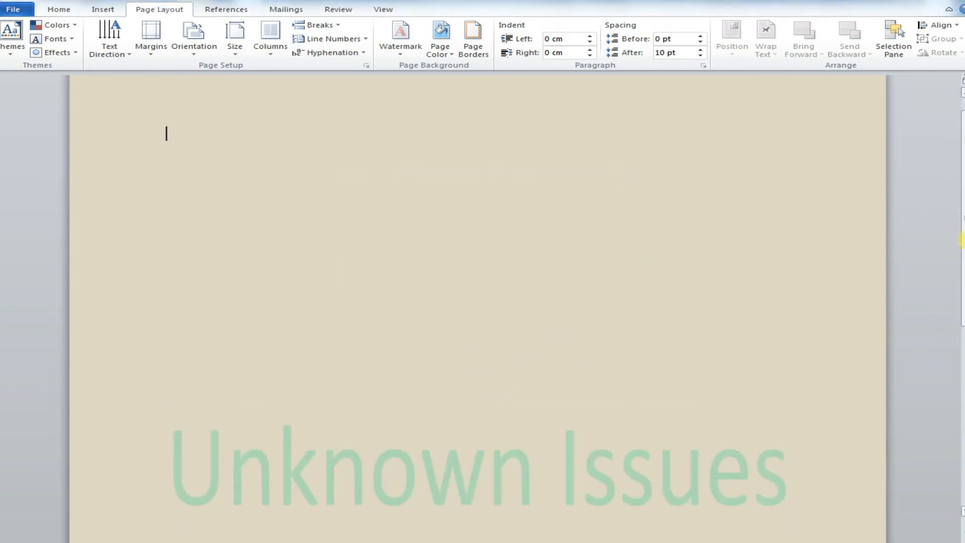
Step: Switch to the topic list document and select the Page Border item
scroll(607, 354, "down", 3)
key("alt+Tab")
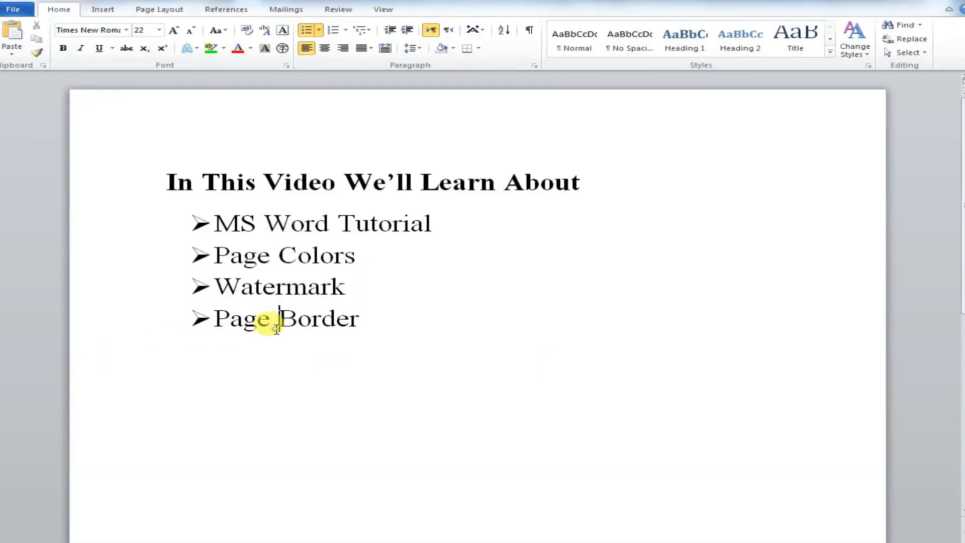
triple_click(266, 321)
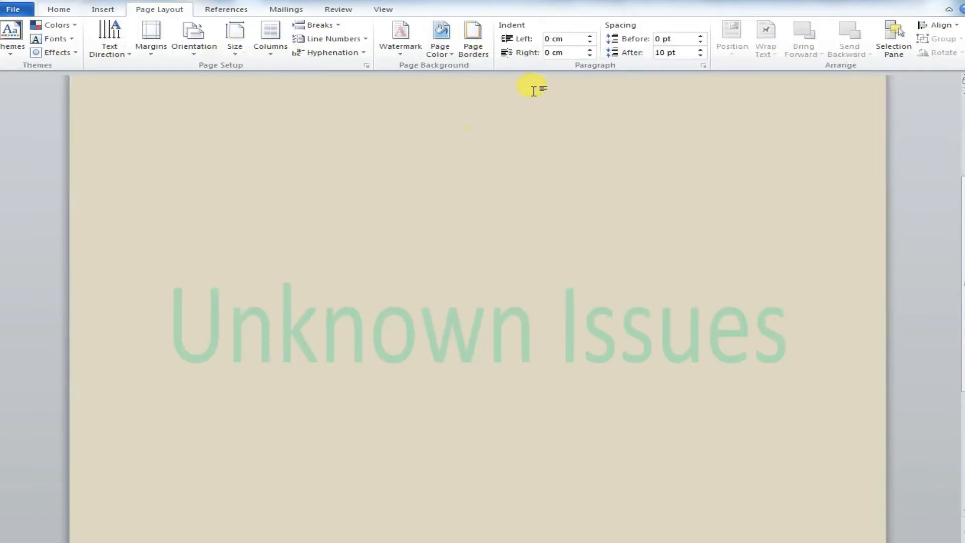
Step: Apply a thick 3 pt box border to the current paragraph
left_click(477, 53)
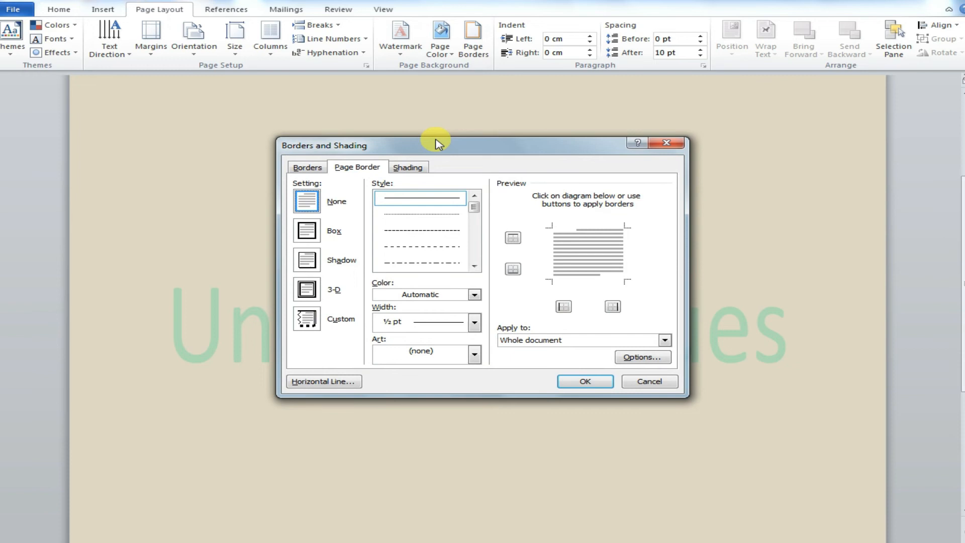
mouse_move(450, 147)
left_mouse_down()
mouse_move(455, 168)
mouse_move(285, 156)
left_mouse_up()
left_click(166, 168)
left_click(197, 168)
left_click(190, 168)
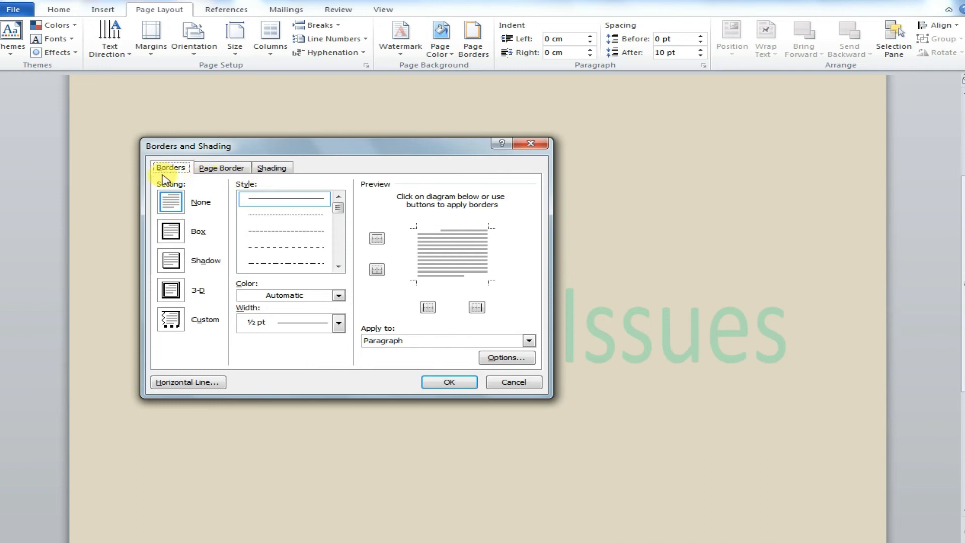
left_click(176, 233)
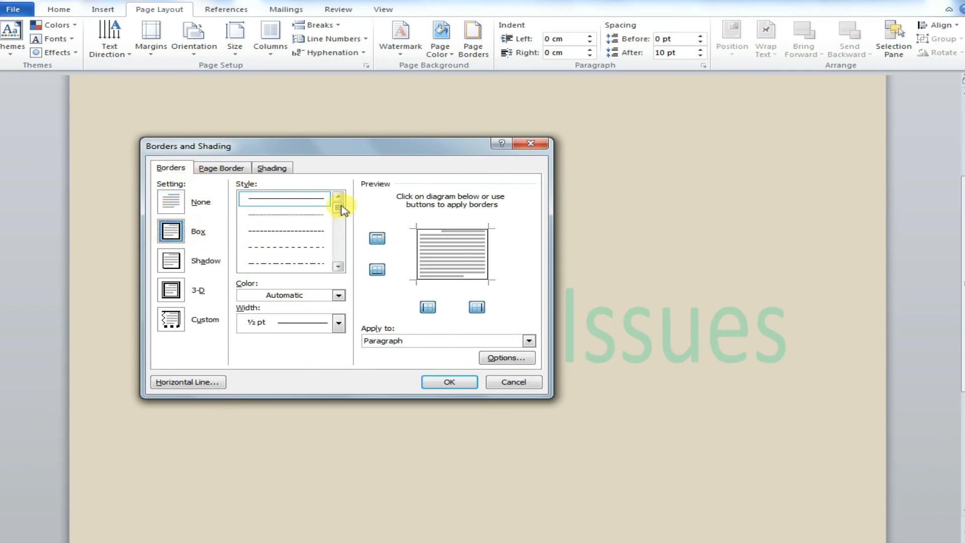
scroll(342, 211, "down", 2)
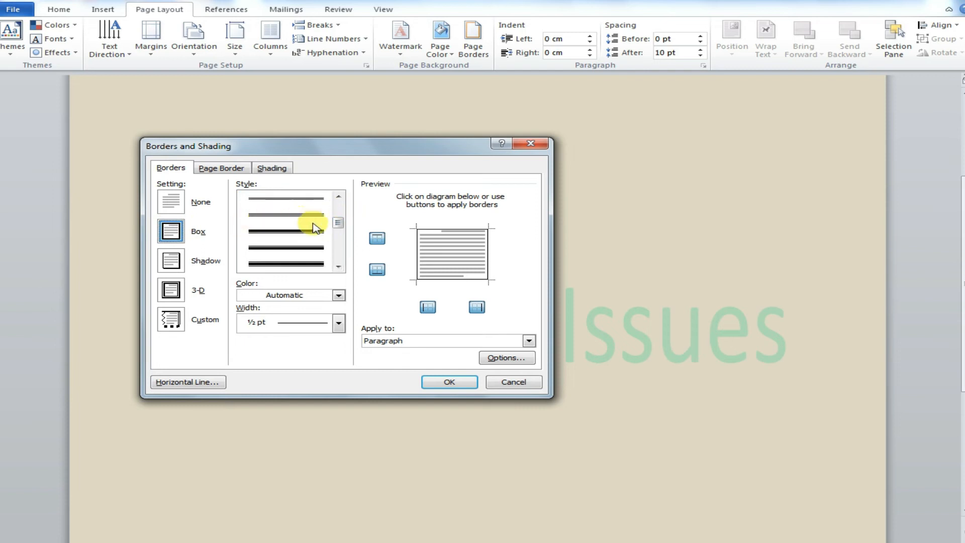
left_click_drag(342, 227, 344, 230)
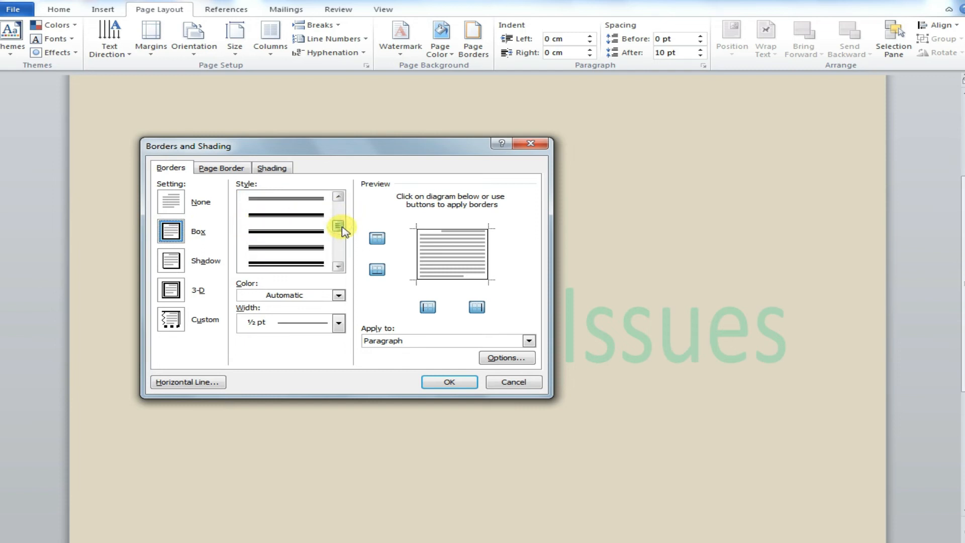
left_click(254, 259)
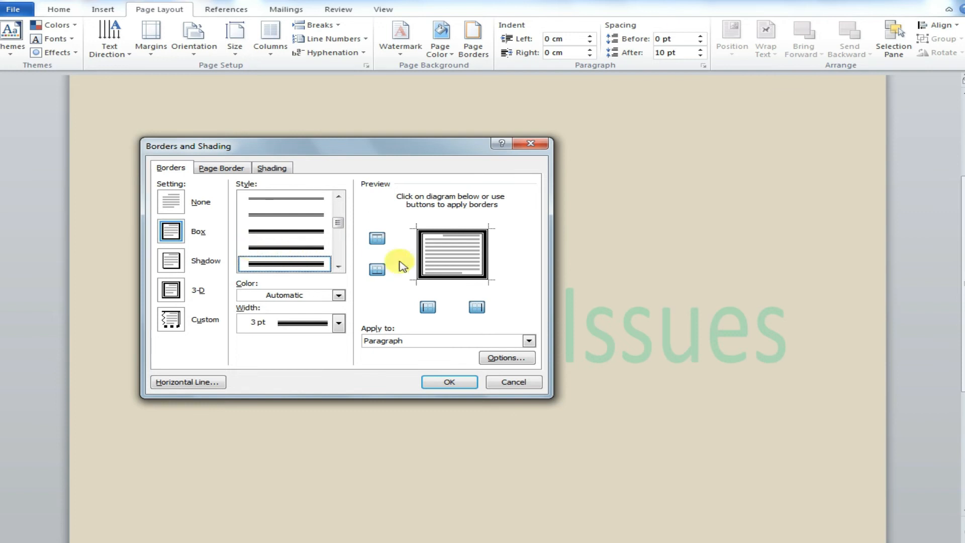
left_click(451, 380)
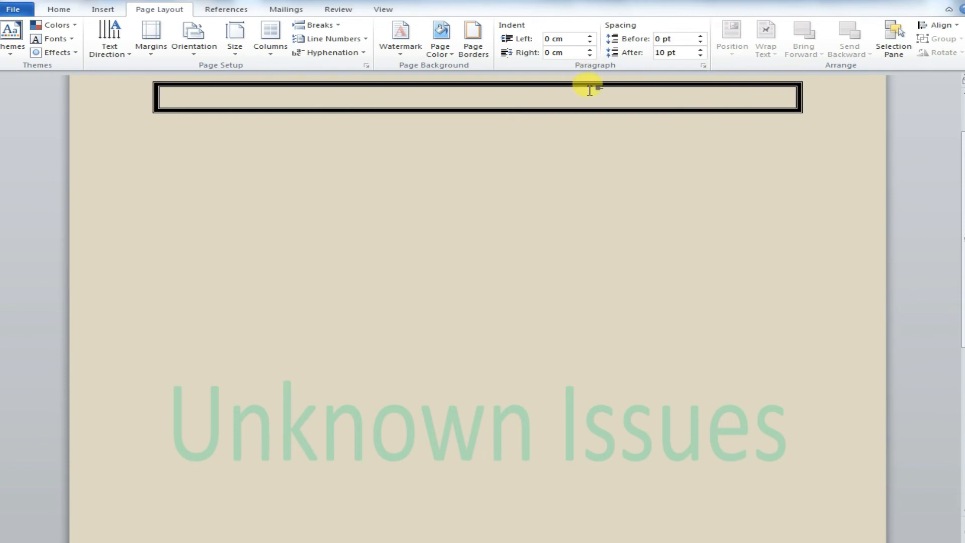
Step: Undo the paragraph border
key("ctrl+z")
left_click(457, 169)
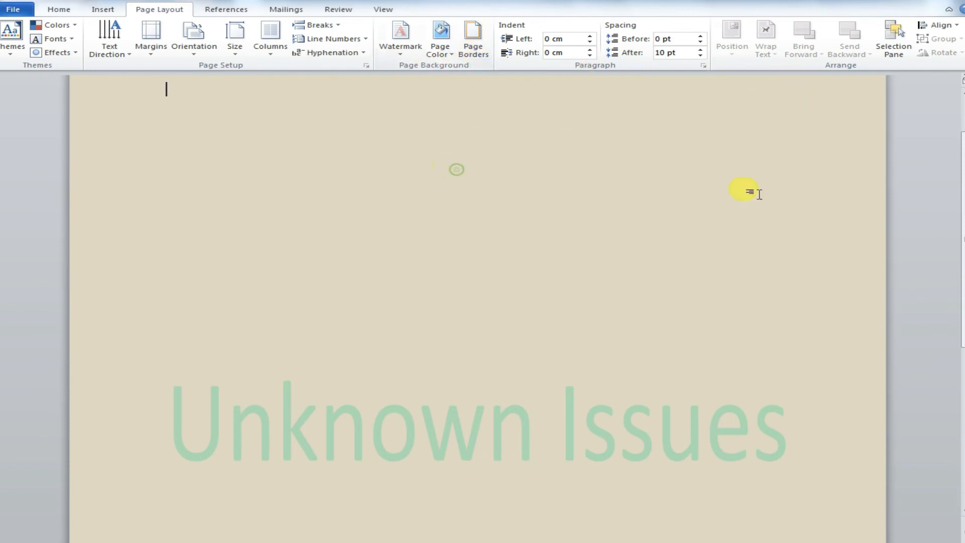
left_click(481, 55)
left_click(171, 232)
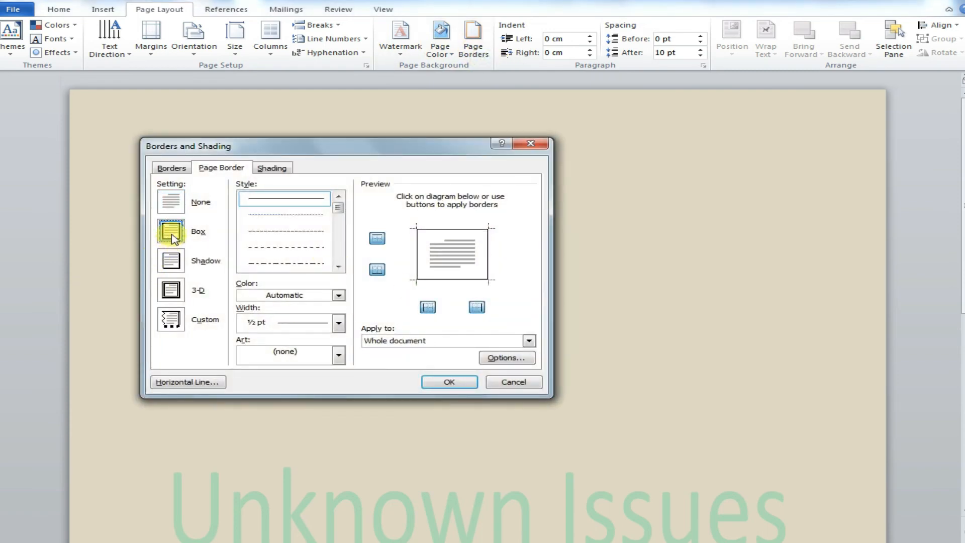
left_click(169, 168)
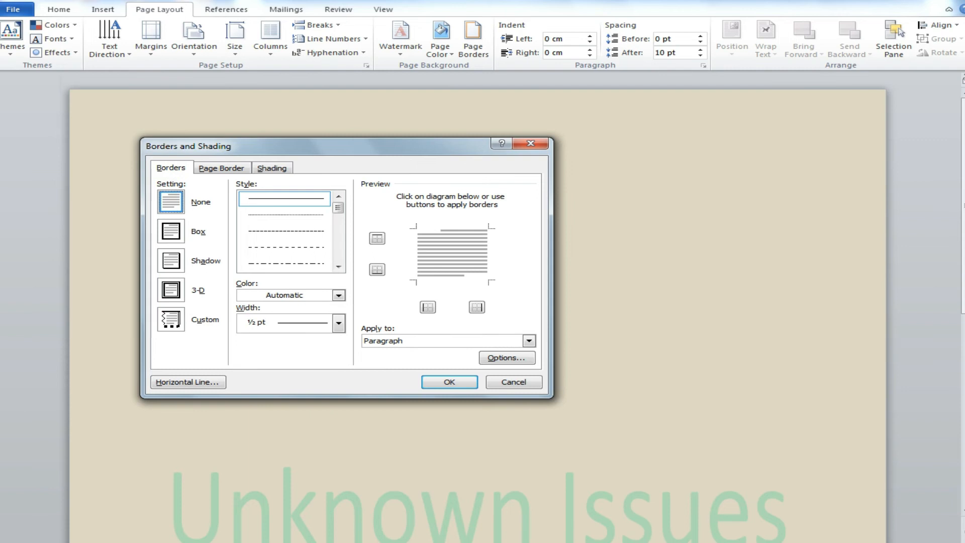
left_click(496, 542)
left_click(410, 498)
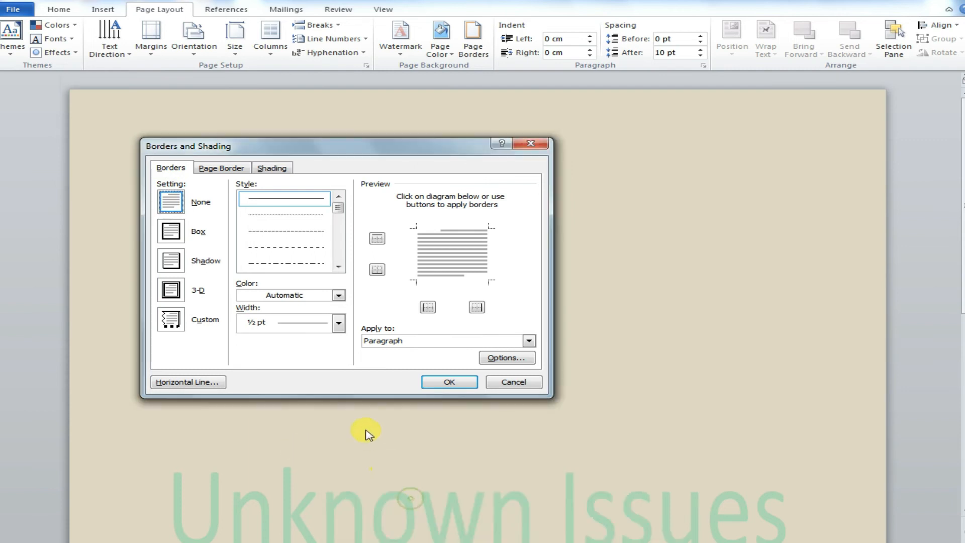
left_click(511, 386)
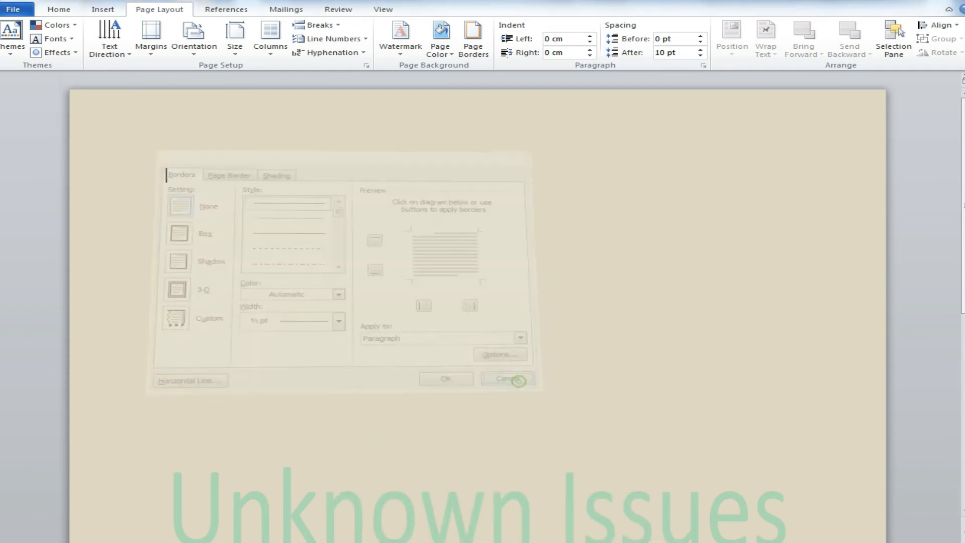
Step: Add a new bullet item reading Select Border to the topic list
left_click(425, 533)
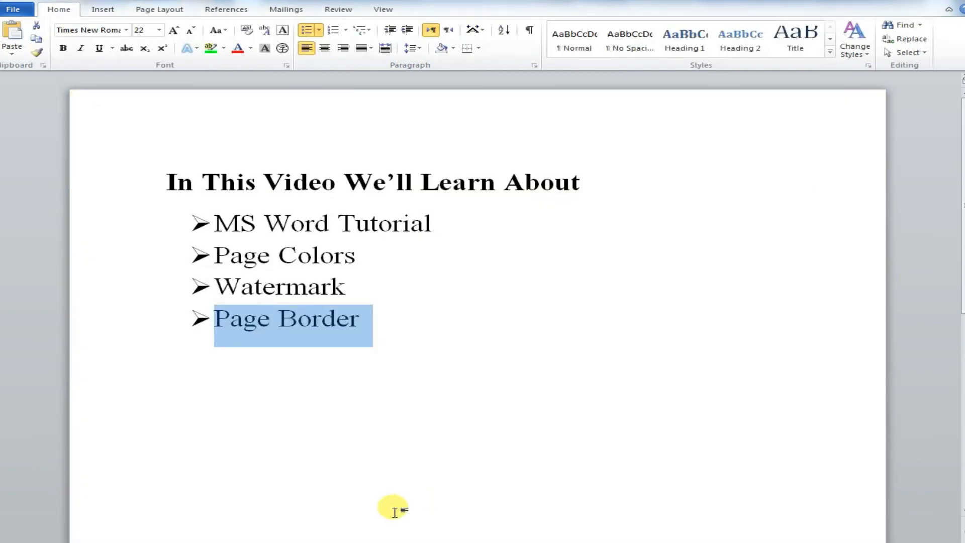
left_click(394, 512)
key("Return")
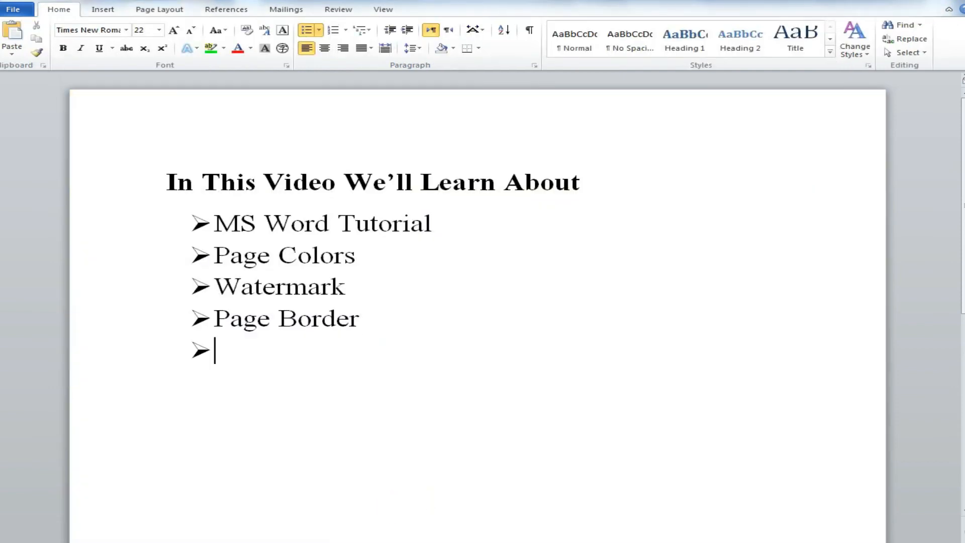
type("SE")
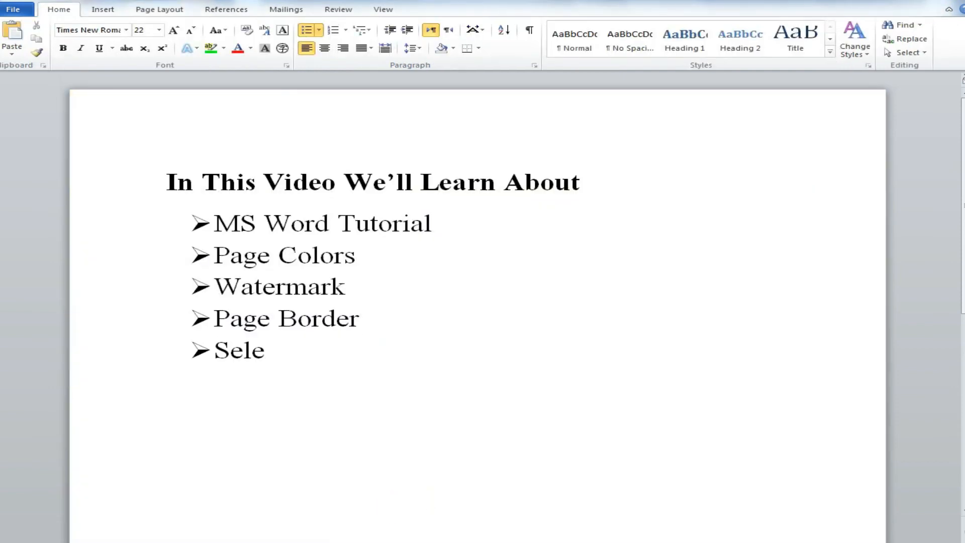
type("lect Bordewr")
key("BackSpace")
key("BackSpace")
key("BackSpace")
type("r")
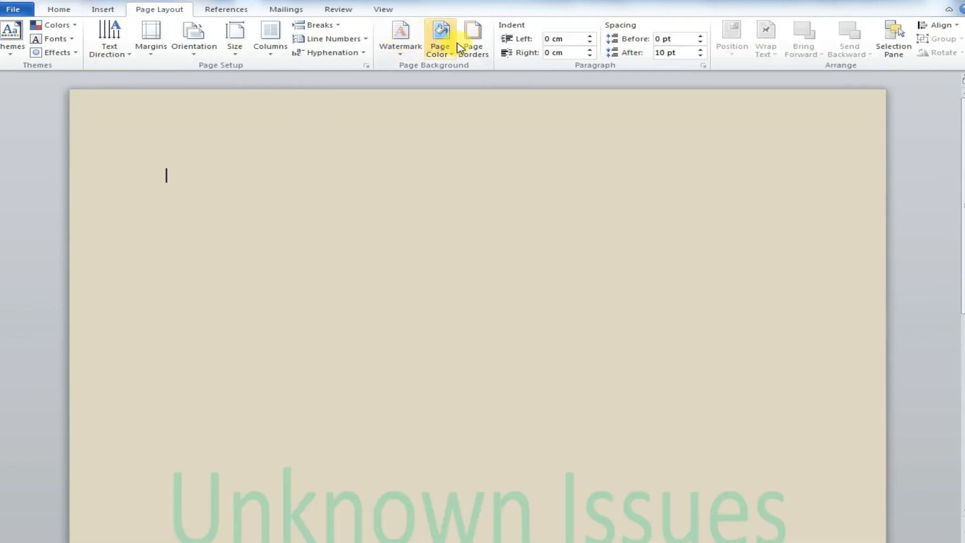
Step: Open the border settings and switch between the Borders and Page Border tabs, choosing Box
left_click(461, 48)
left_click(171, 169)
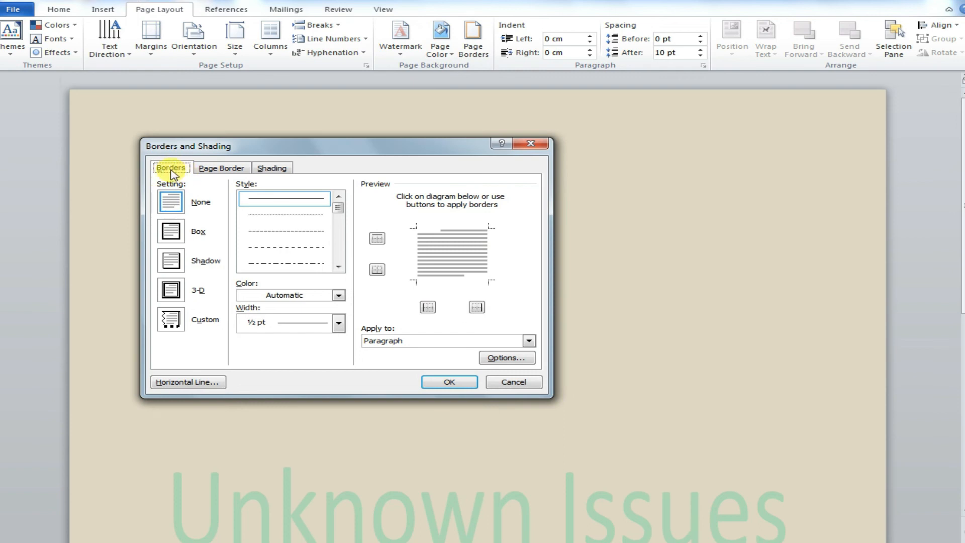
left_click(221, 169)
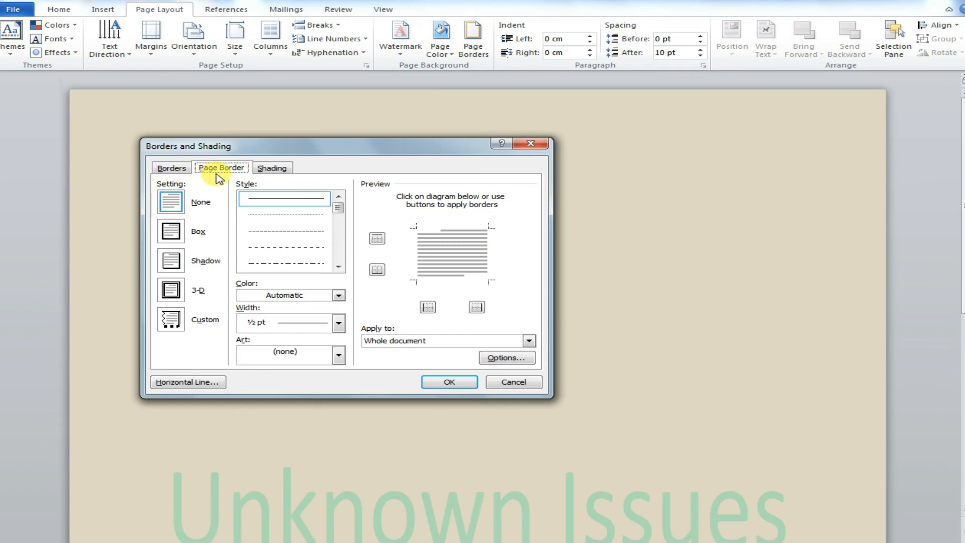
left_click(171, 231)
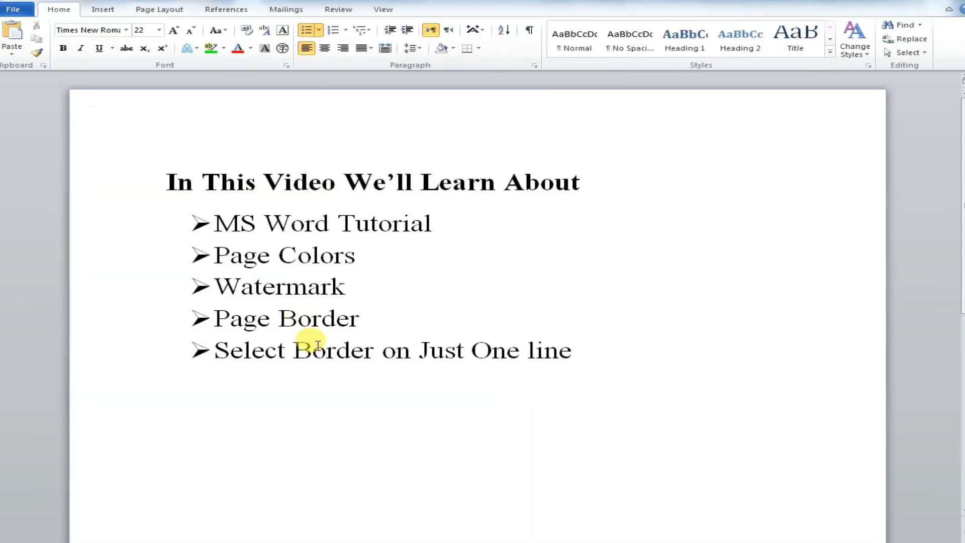
Step: Edit the new bullet so it reads Select Page Border For Full PAge
left_click(287, 353)
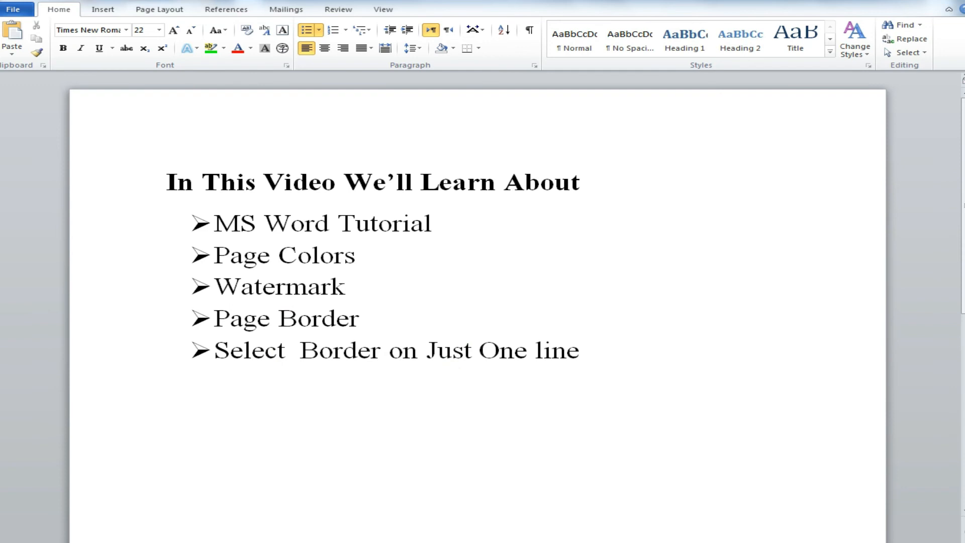
type("Pasg")
key("BackSpace")
key("BackSpace")
type("ge")
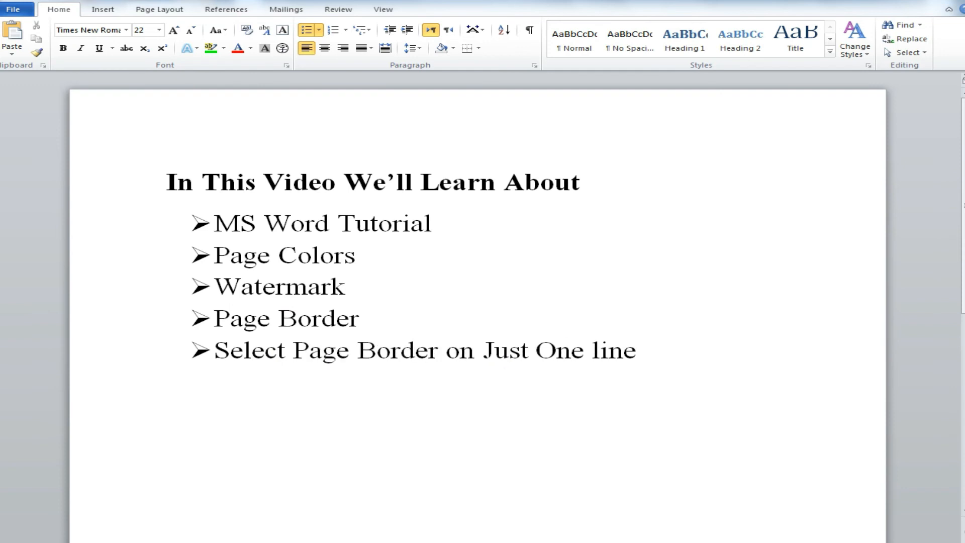
left_click_drag(483, 350, 638, 351)
key("Delete")
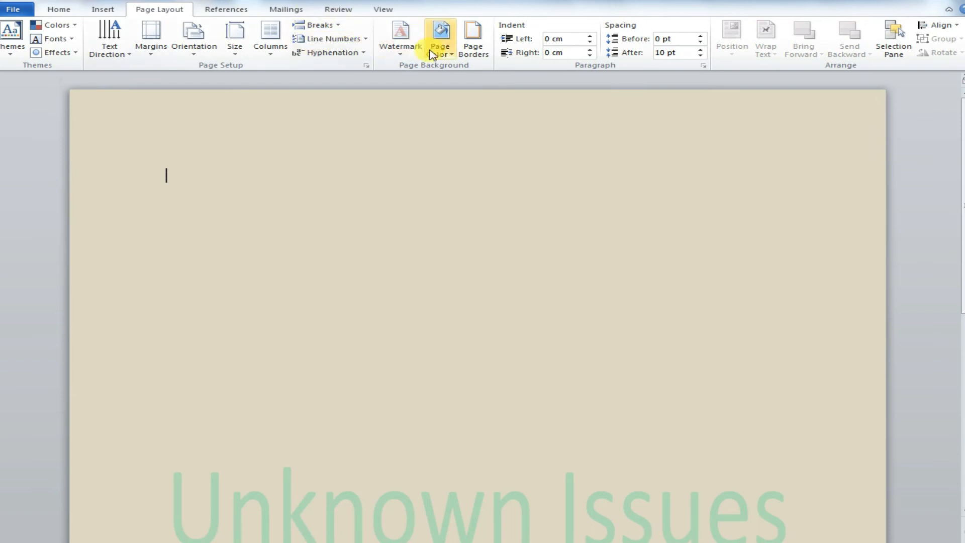
Step: Apply a Box page border to the whole document
left_click(433, 51)
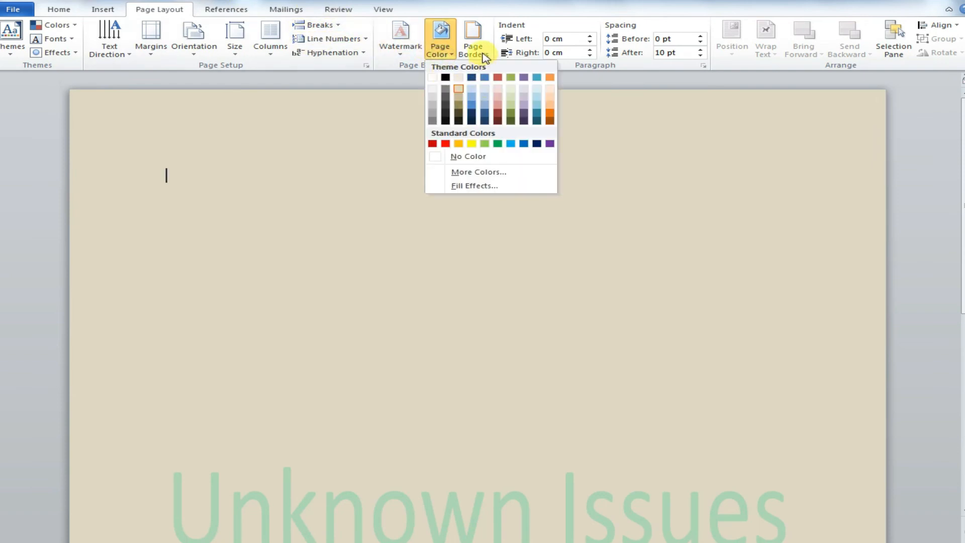
left_click(475, 50)
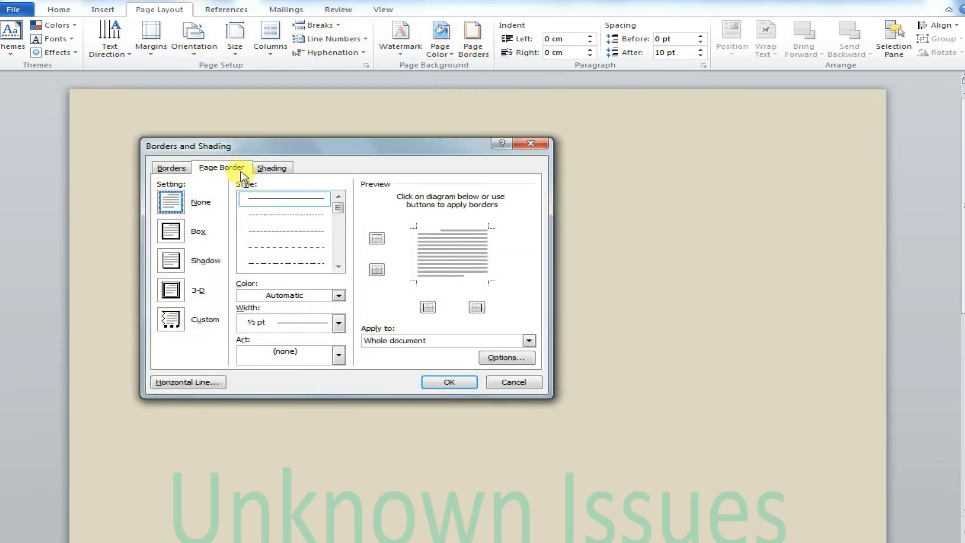
left_click(171, 231)
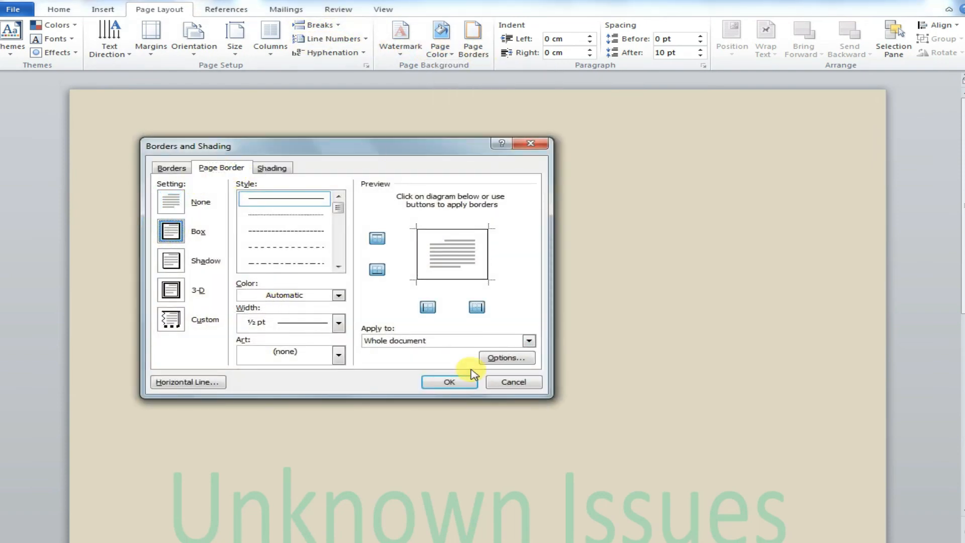
left_click(447, 381)
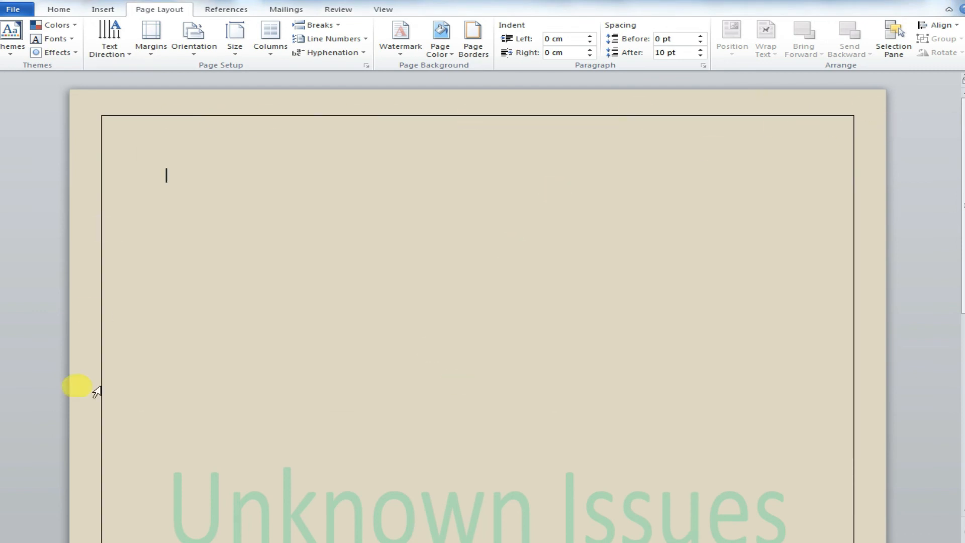
Step: Apply a double-line page border with a 4½ pt width to the whole document
left_click_drag(962, 210, 962, 396)
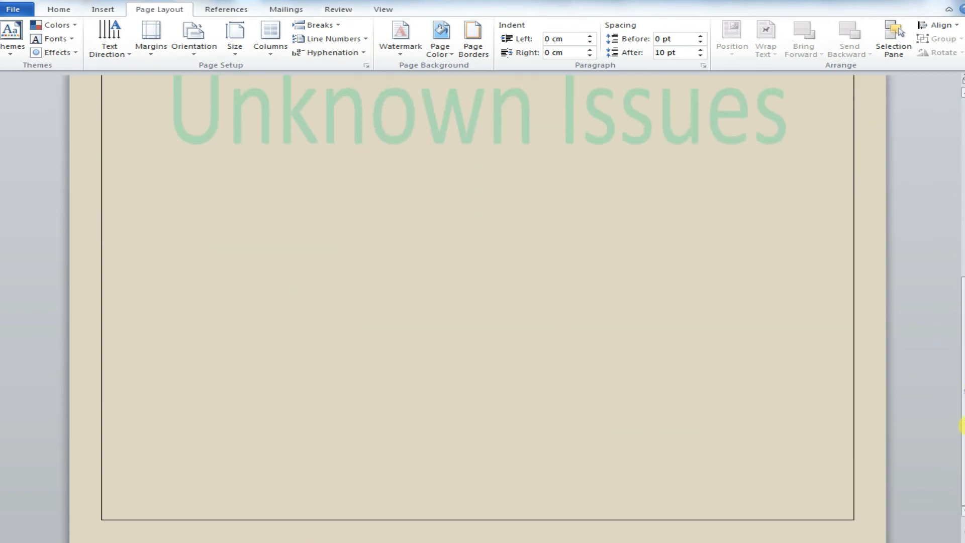
scroll(961, 426, "up", 10)
left_click(476, 50)
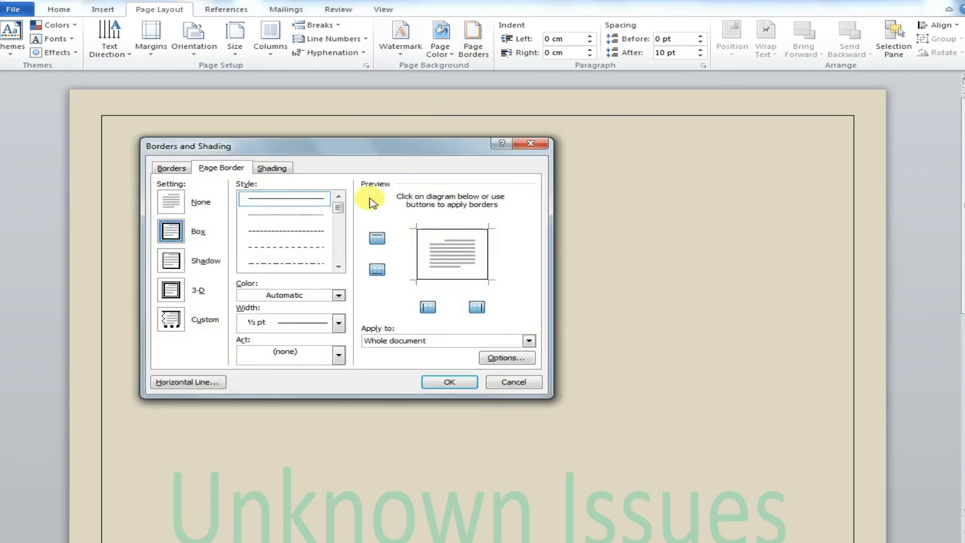
left_click_drag(337, 208, 340, 228)
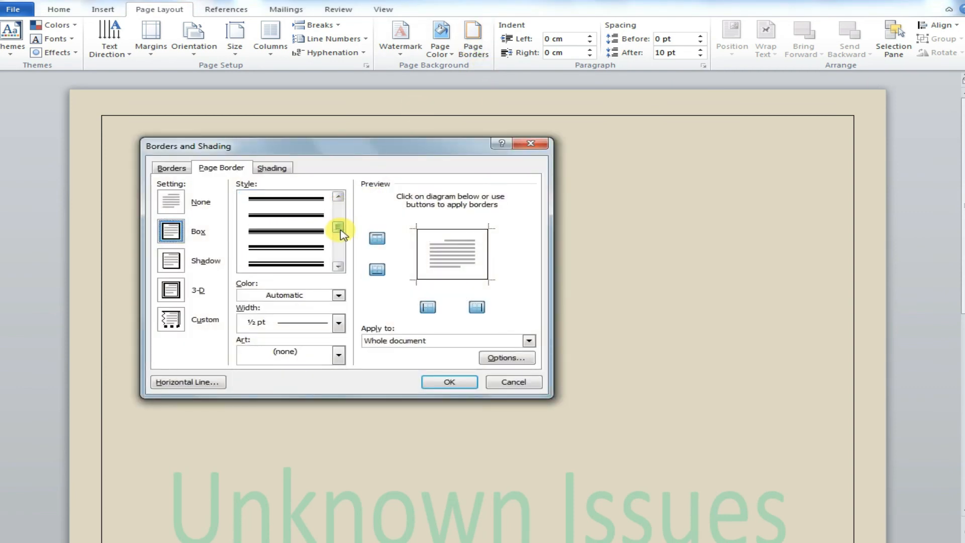
left_click(281, 238)
left_click(455, 385)
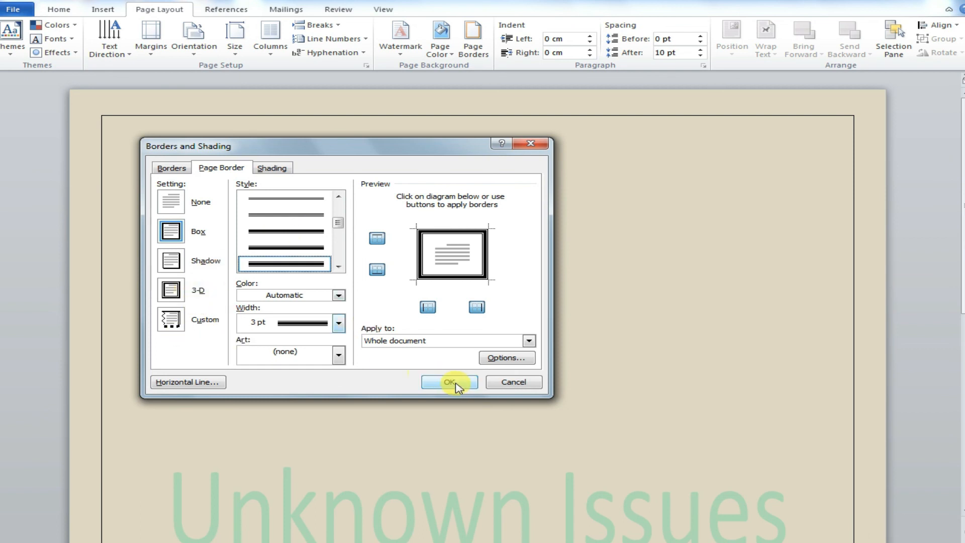
left_click(339, 323)
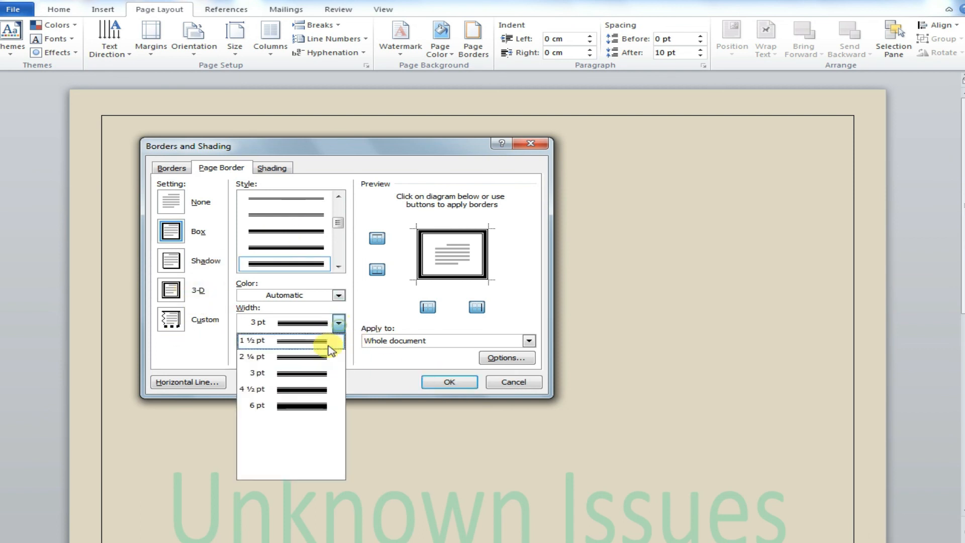
left_click(301, 388)
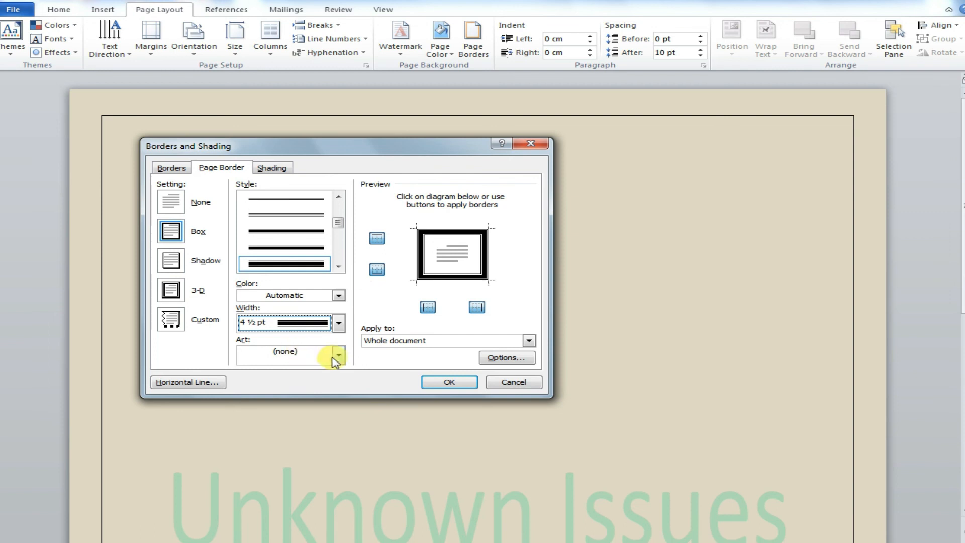
left_click(459, 379)
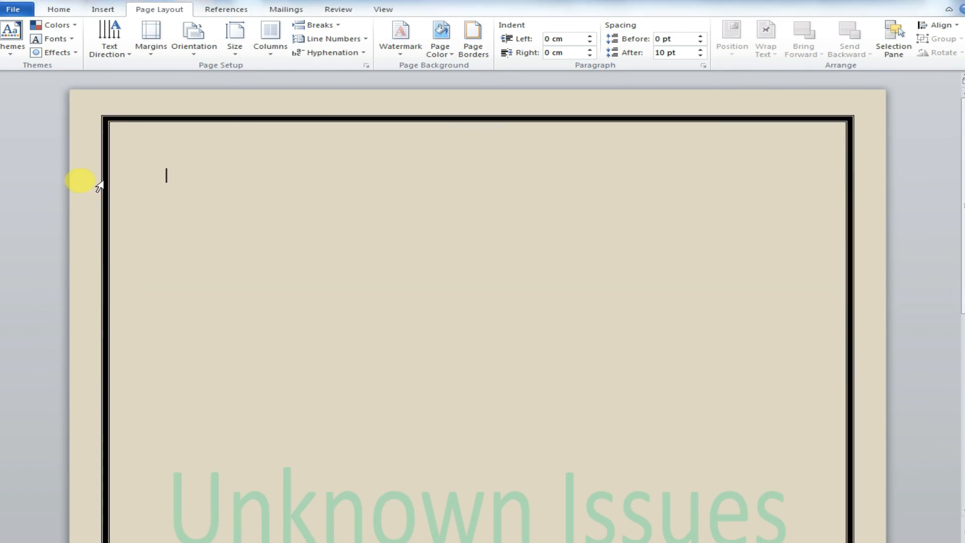
Step: Change the page border colour to red
left_click(474, 37)
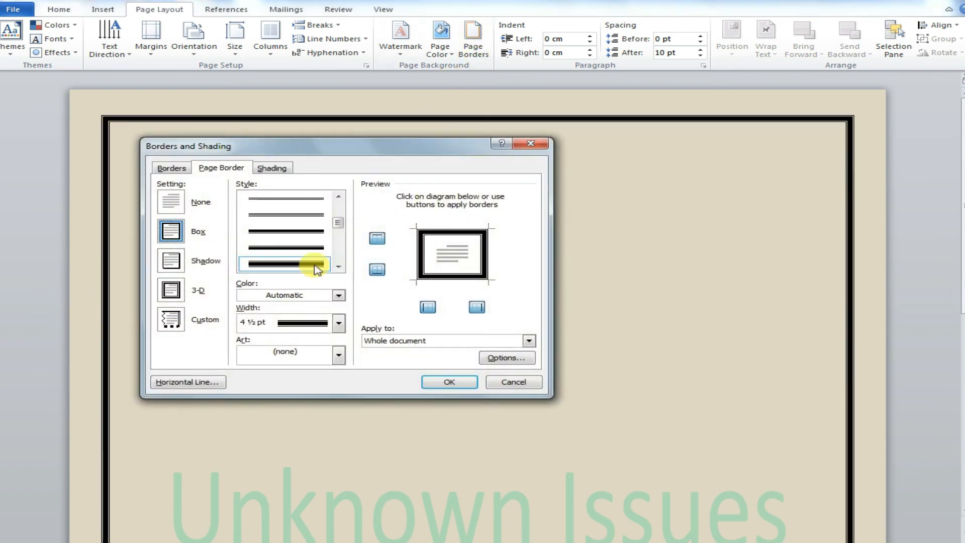
left_click(338, 295)
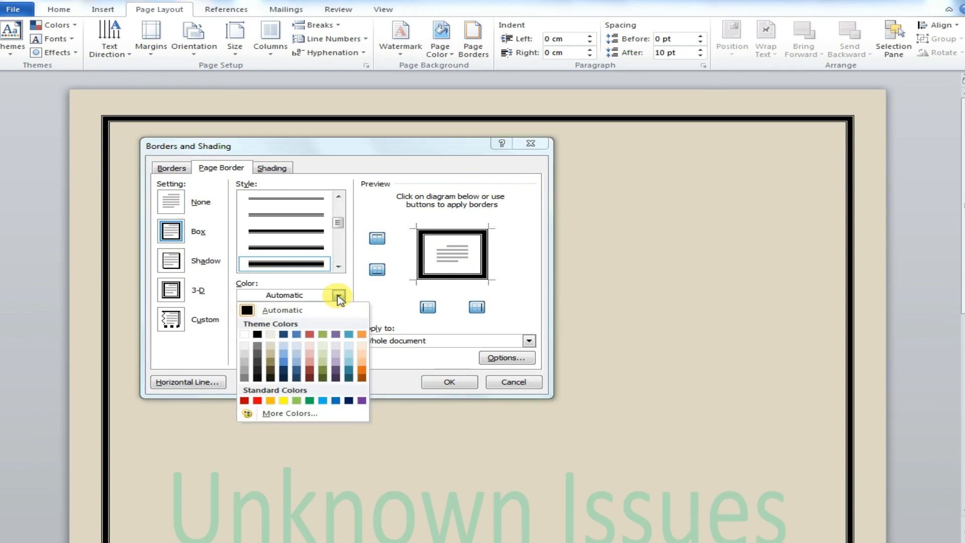
left_click(258, 400)
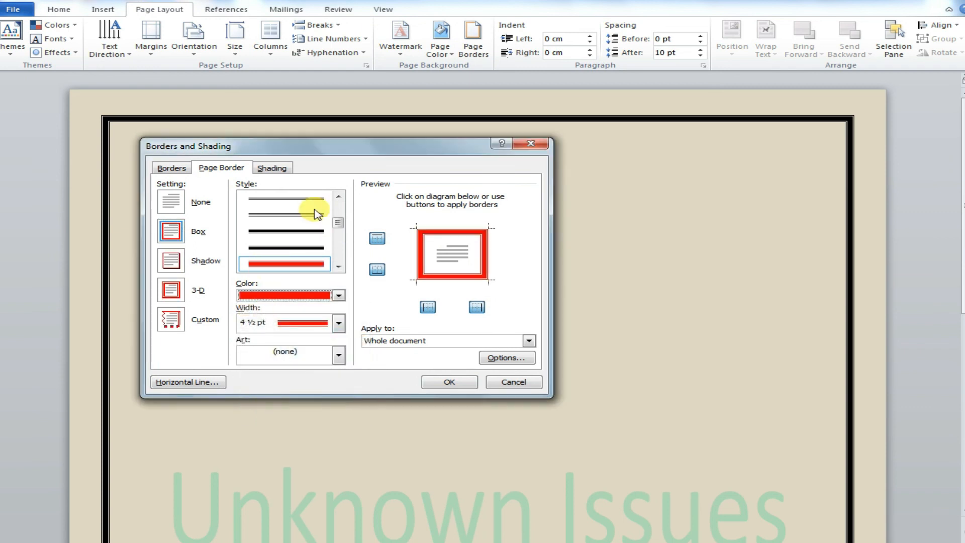
left_click(443, 381)
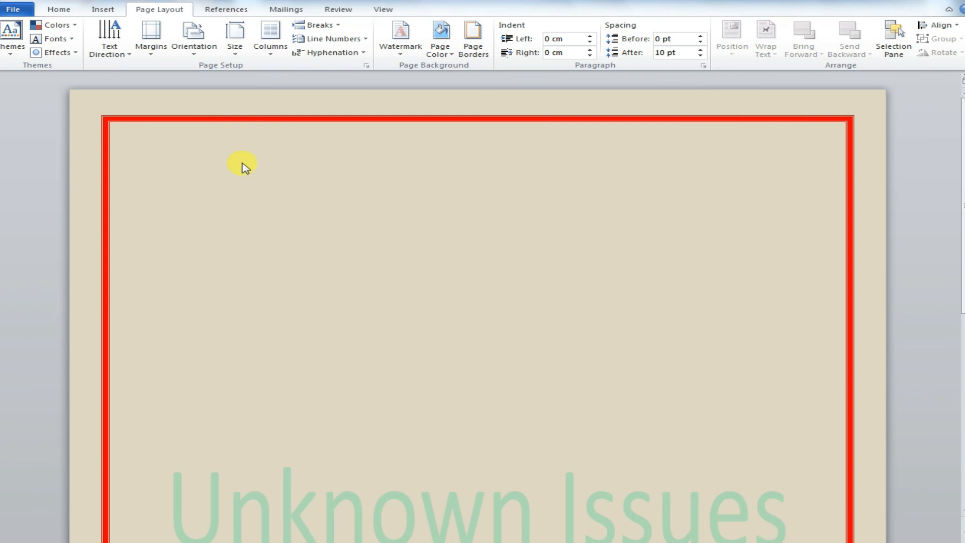
Step: Change the page border to a triple-line style
left_click(472, 38)
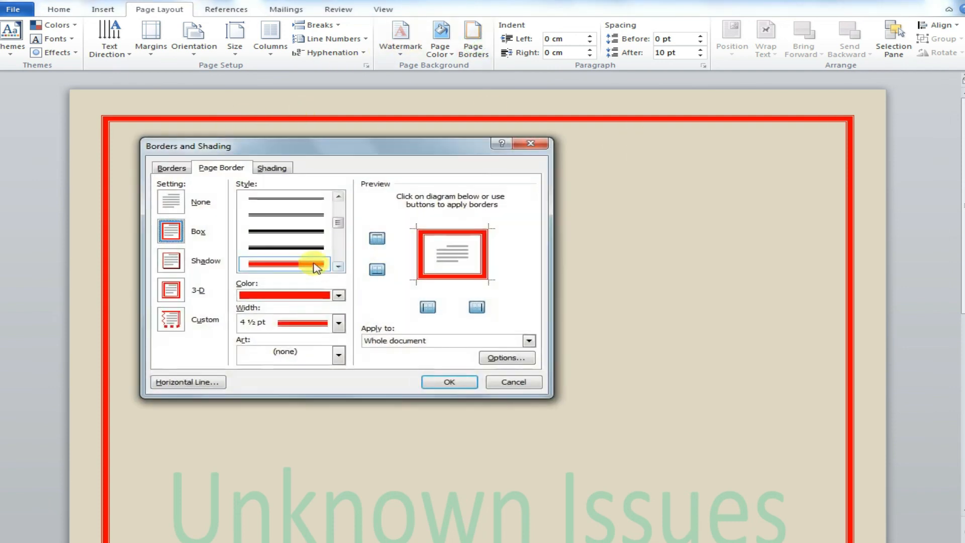
left_click(338, 267)
left_click(339, 267)
left_click(339, 267)
left_click(339, 267)
left_click(339, 267)
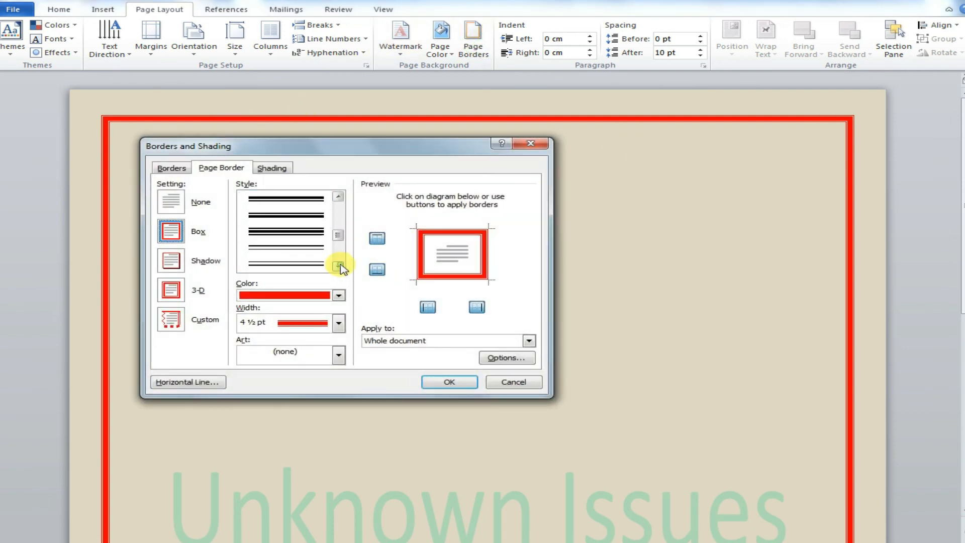
left_click(290, 232)
left_click(426, 381)
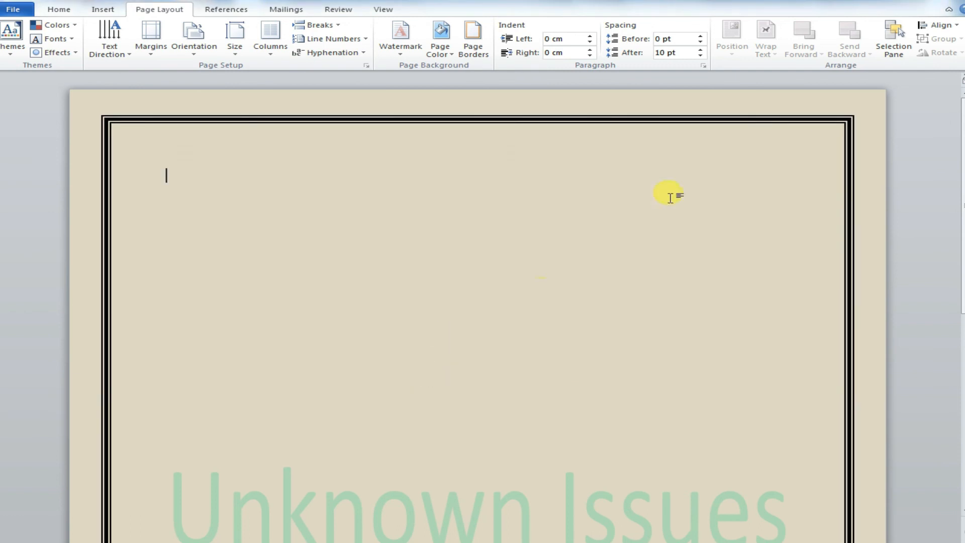
Step: Recolour the triple-line page border red
mouse_move(963, 132)
left_mouse_down()
mouse_move(963, 289)
mouse_move(962, 120)
left_mouse_up()
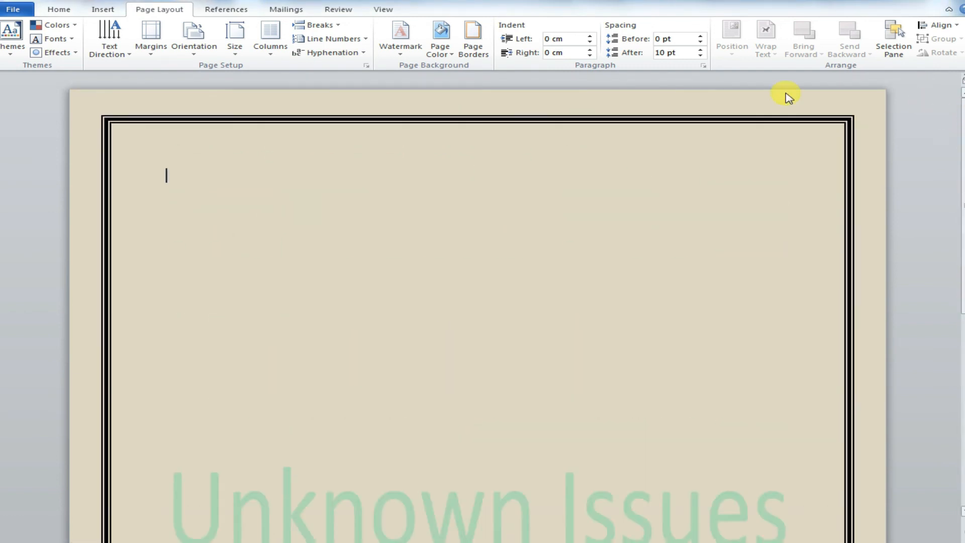
left_click(473, 38)
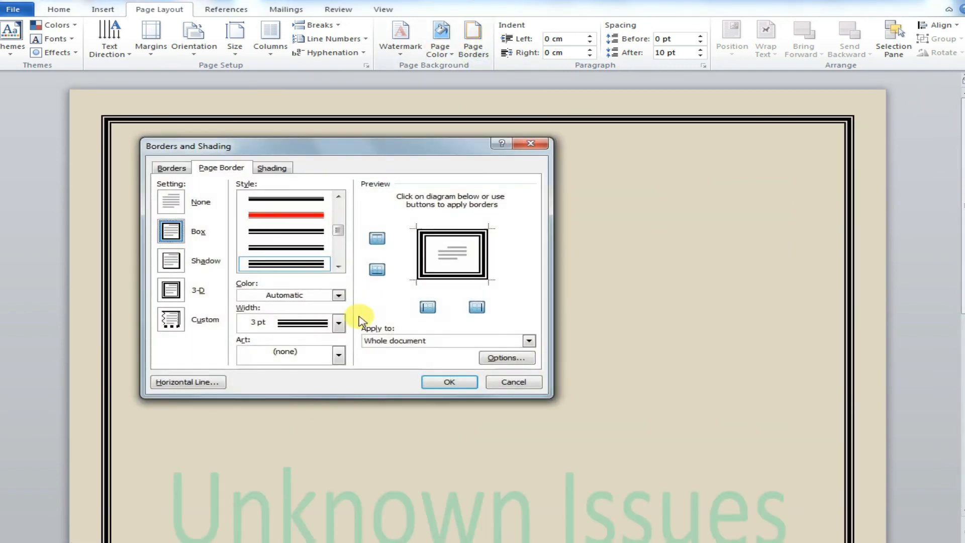
left_click(326, 298)
left_click(259, 398)
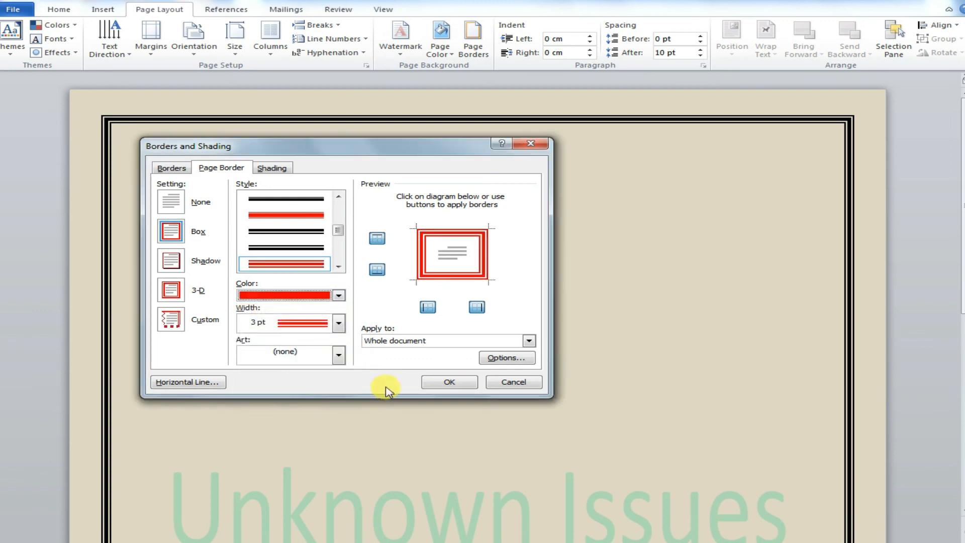
left_click(448, 382)
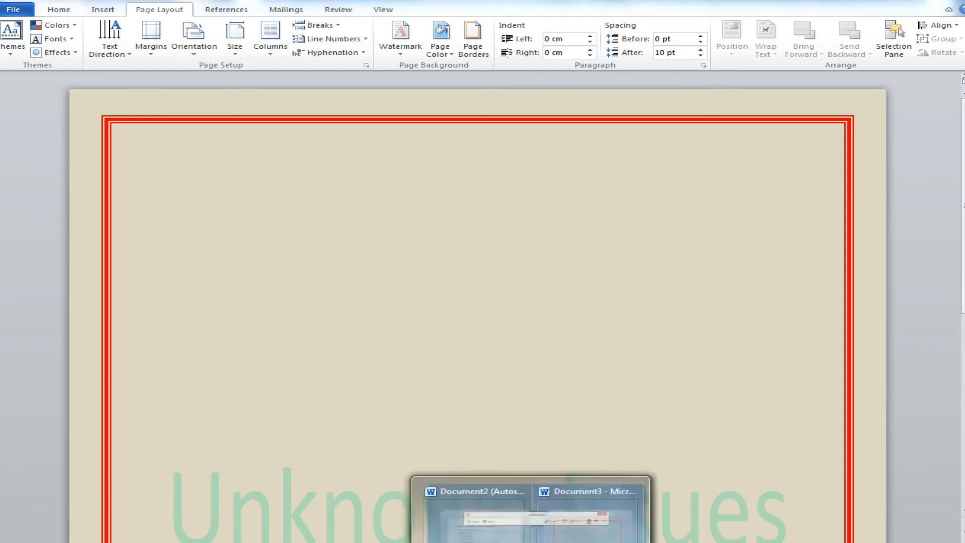
Step: Switch to the topic-list document and add a new bullet reading Like Share & Subscribe
left_click(442, 502)
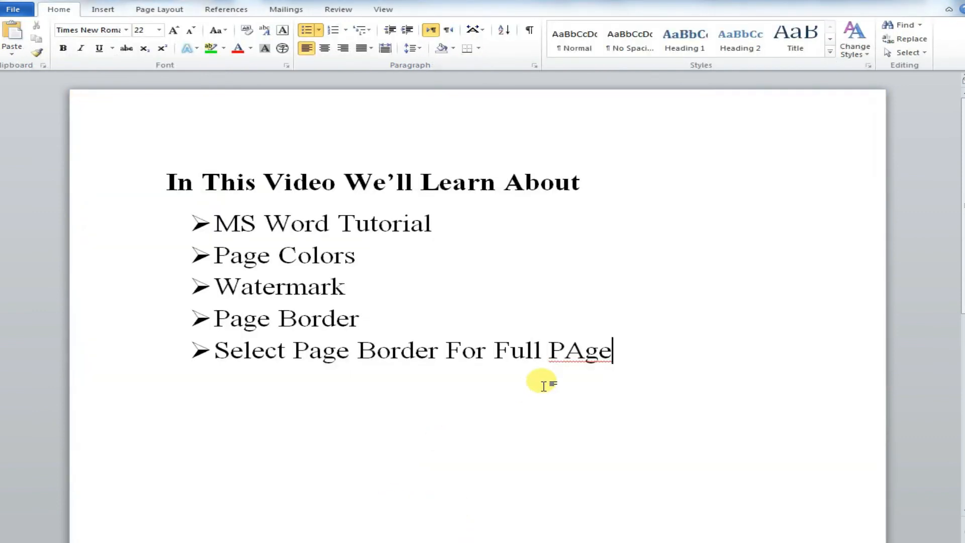
key("Return")
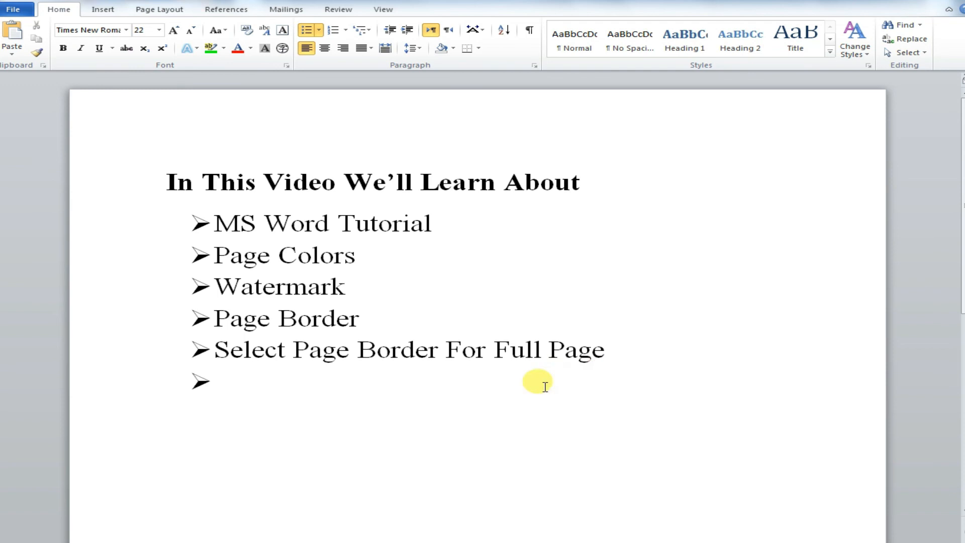
type("Like Share & Subscribe")
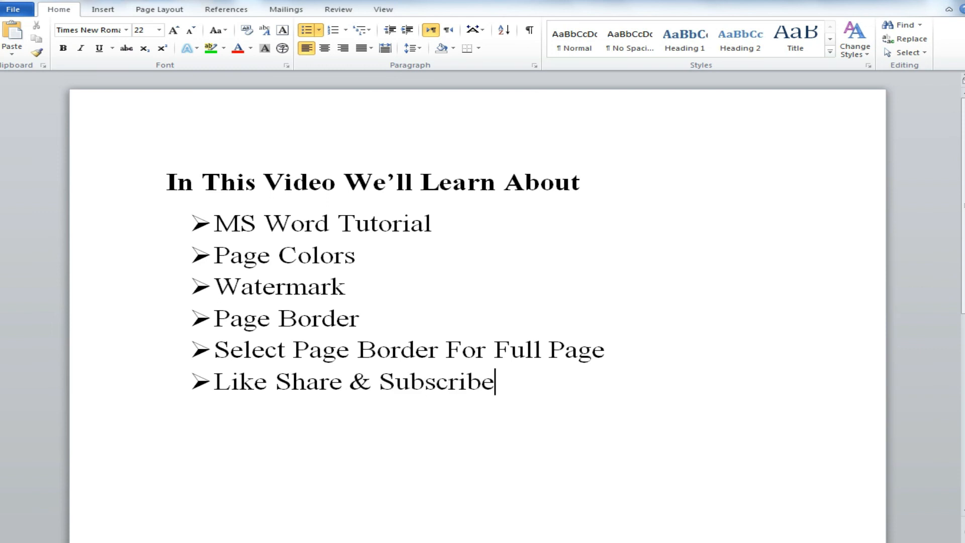
Step: Add a final bullet reading Thanks For Visit Our Channel
type("anks For Visit Our Channel")
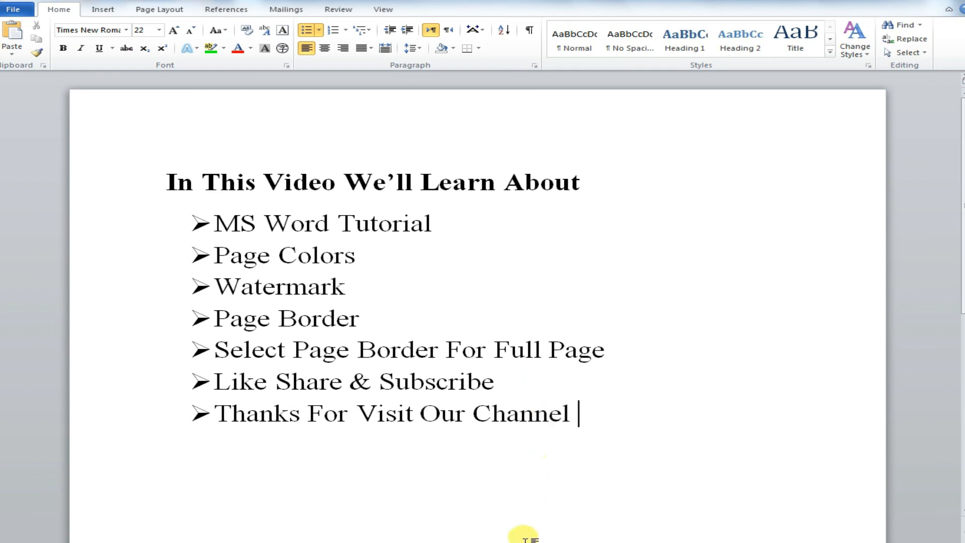
left_click(518, 542)
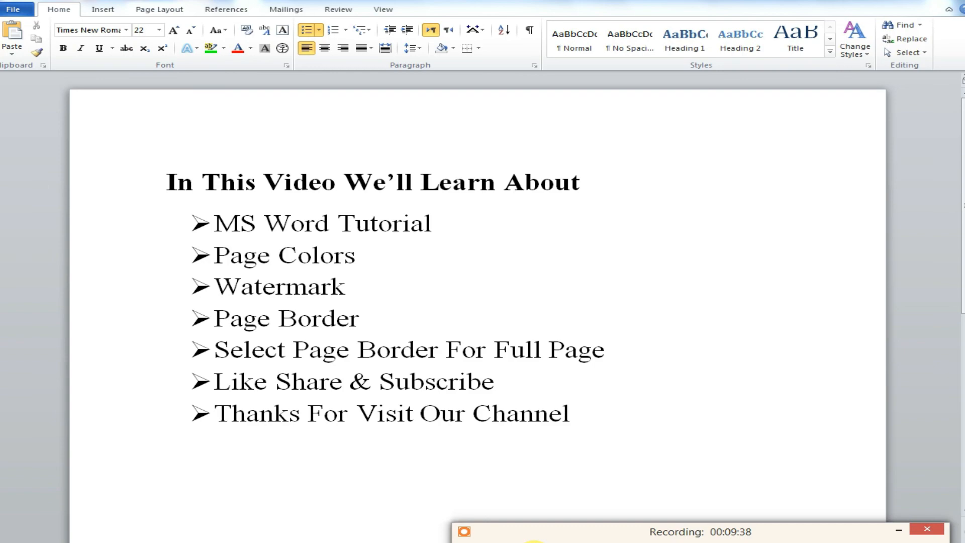